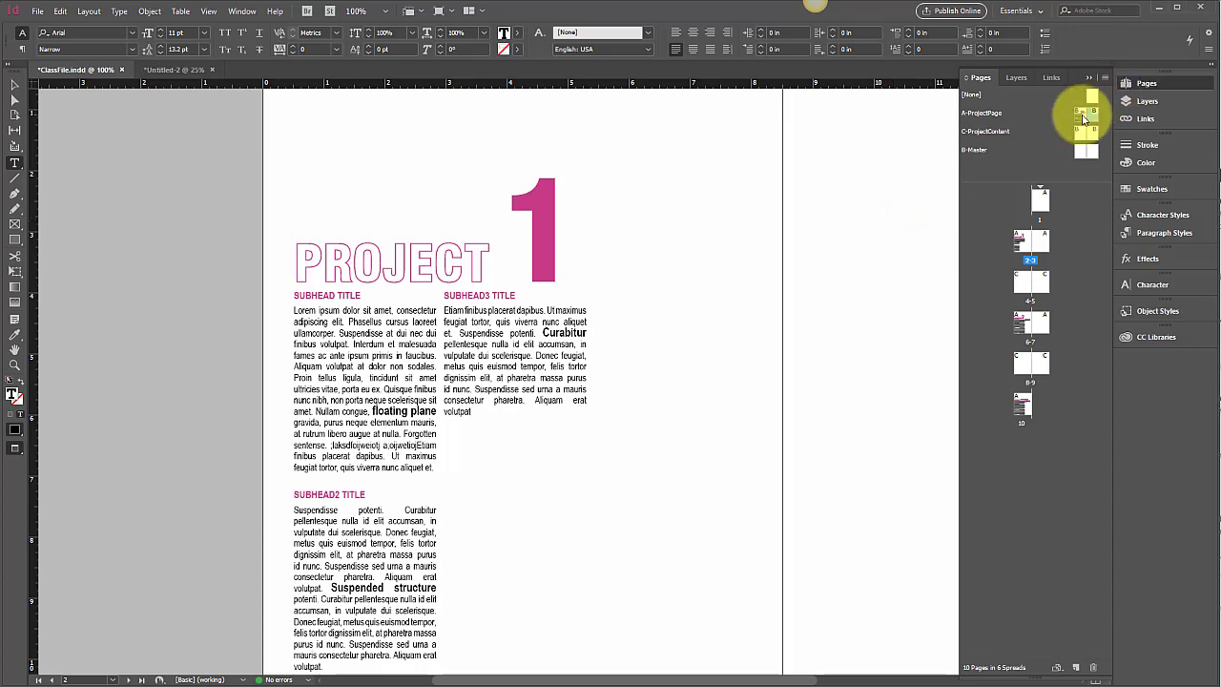
Step: Open the A-ProjectPage and C-ProjectContent masters in turn to compare their layouts
{"action": "double_click", "coordinate": [1083, 116]}
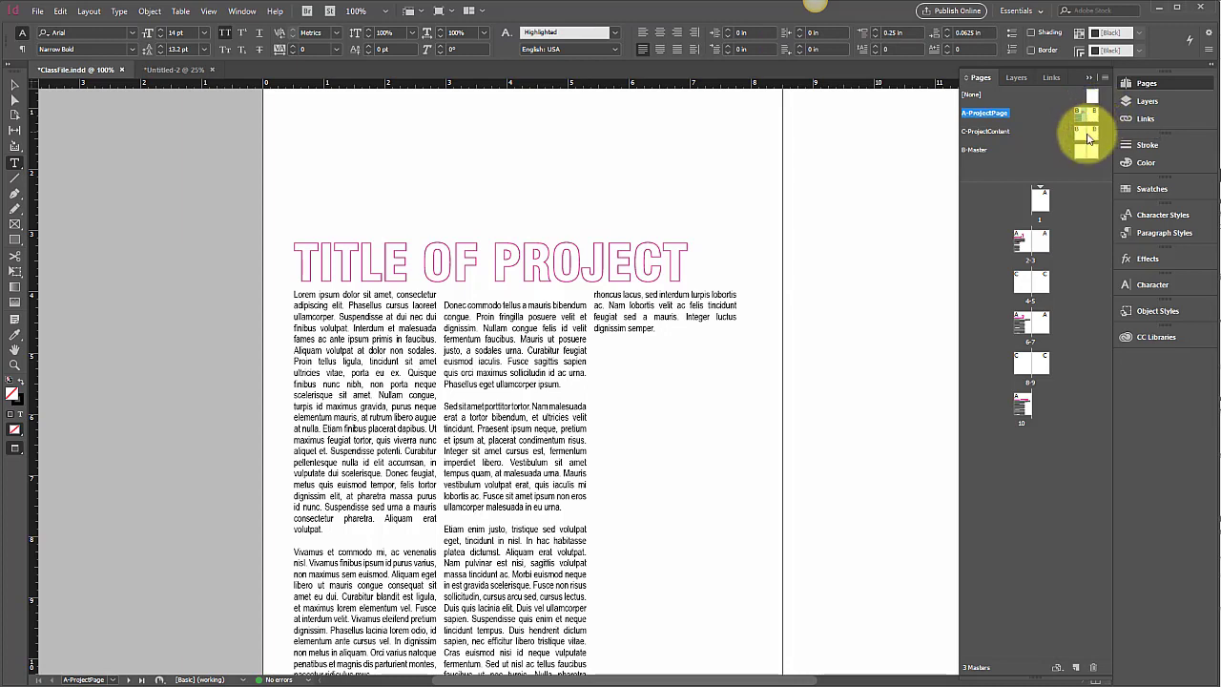
{"action": "double_click", "coordinate": [1083, 139]}
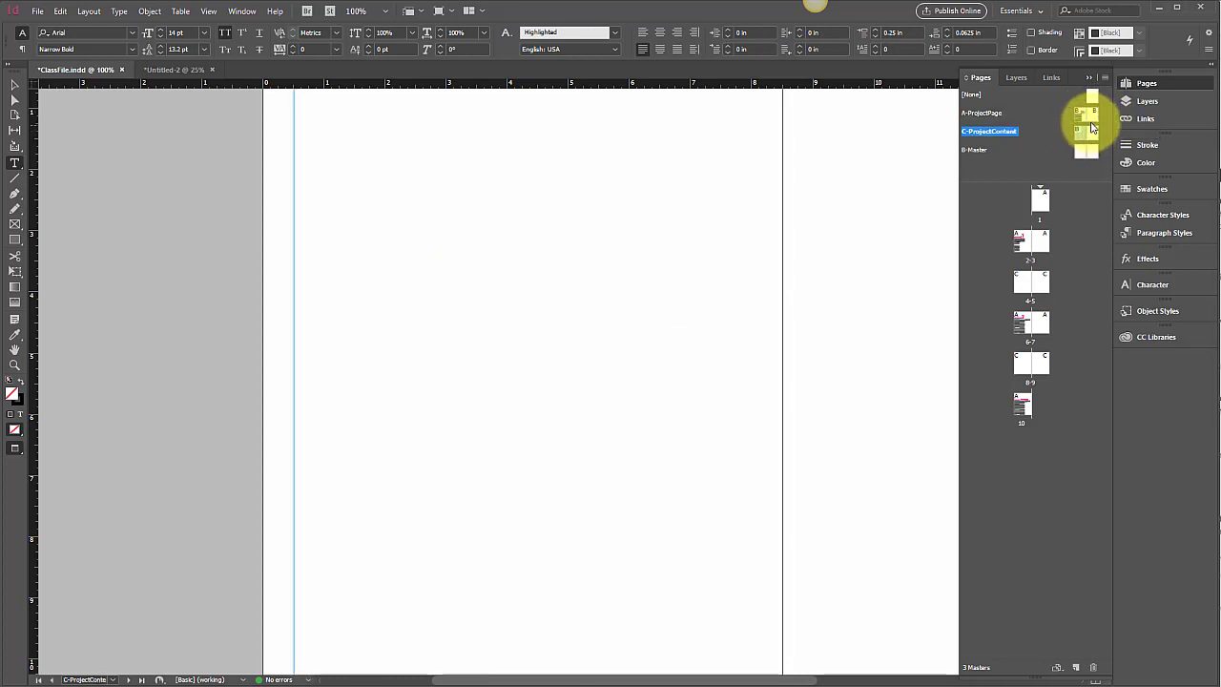
{"action": "double_click", "coordinate": [1080, 120]}
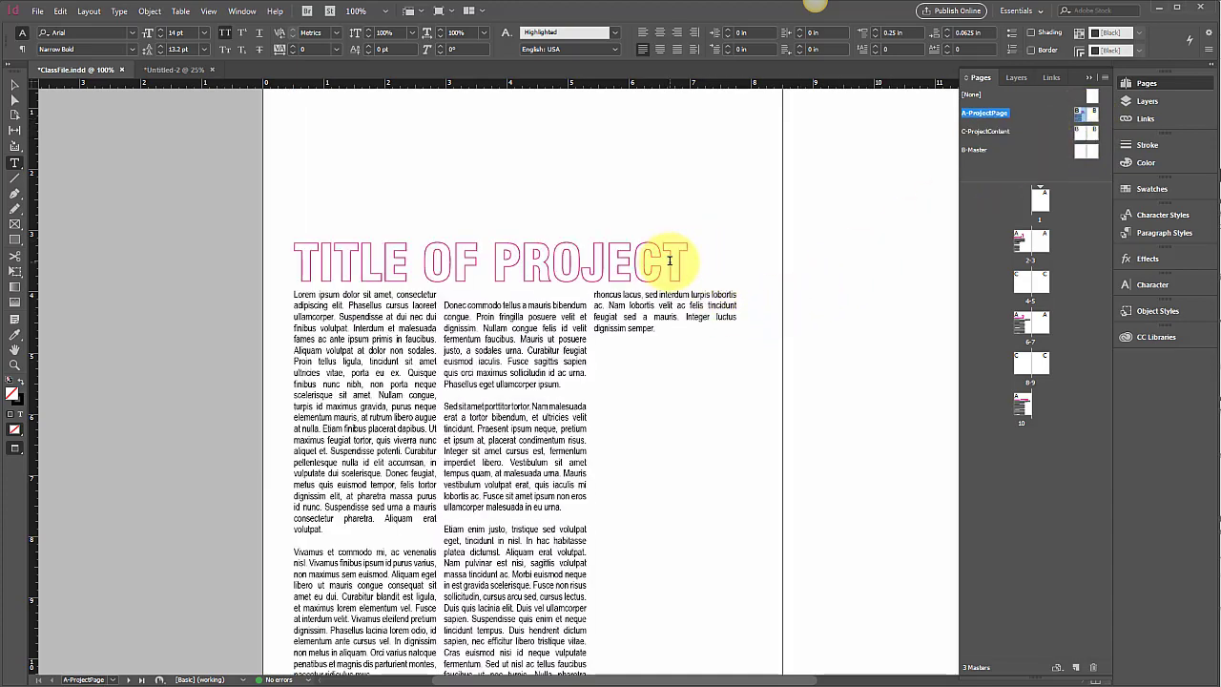
Step: Enlarge the title frame on the A-ProjectPage master by extending its top edge upward to about 2.4 in
{"action": "left_click", "coordinate": [15, 85]}
{"action": "left_click", "coordinate": [559, 251]}
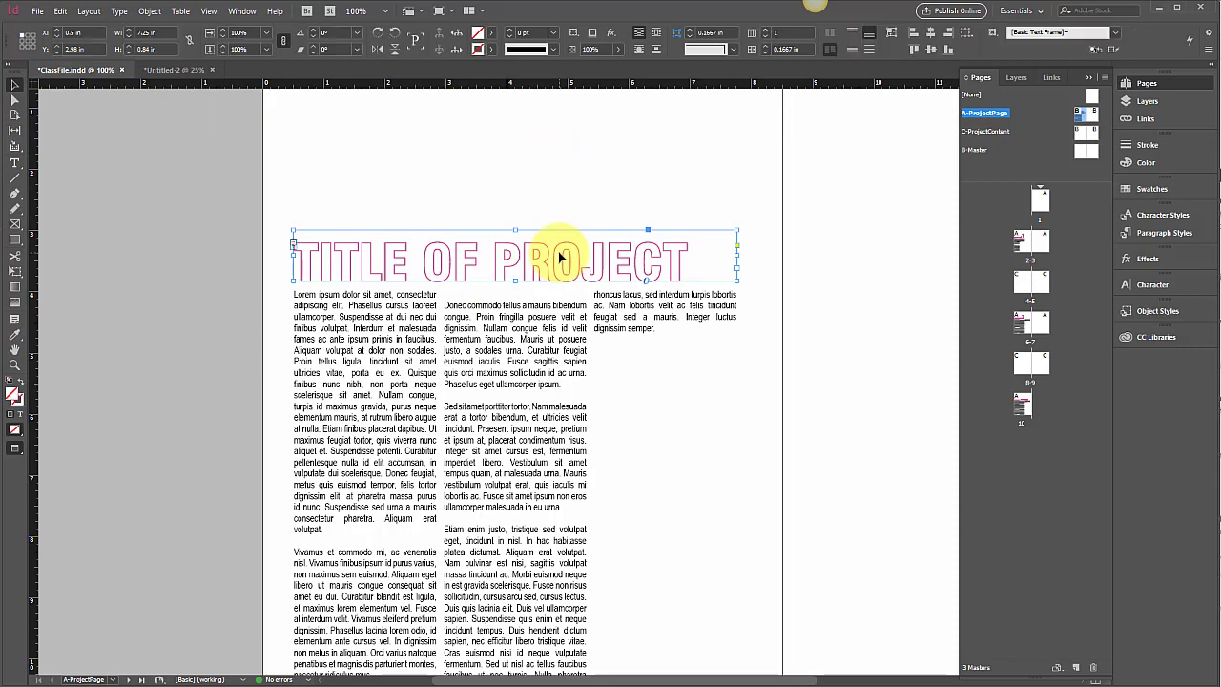
{"action": "left_click_drag", "start_coordinate": [516, 231], "coordinate": [534, 194]}
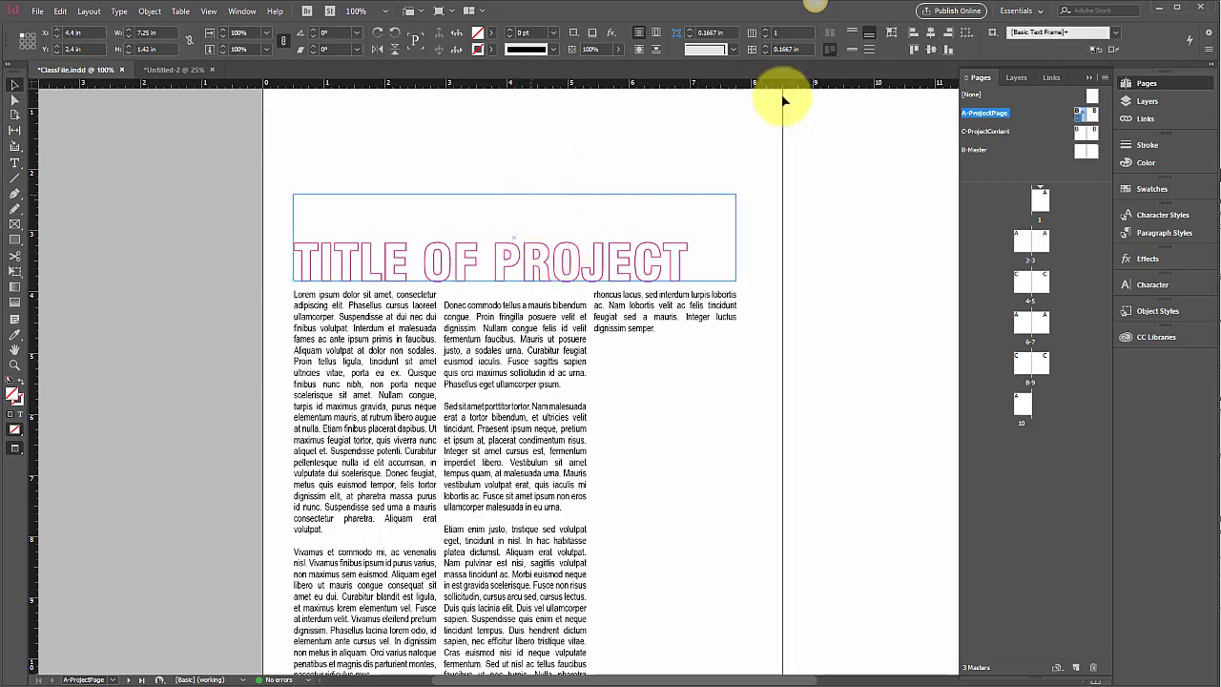
Step: Copy the PROJECT 1 title frame from page 2 and paste it in place on the C-ProjectContent master
{"action": "double_click", "coordinate": [1024, 246]}
{"action": "left_click", "coordinate": [508, 275]}
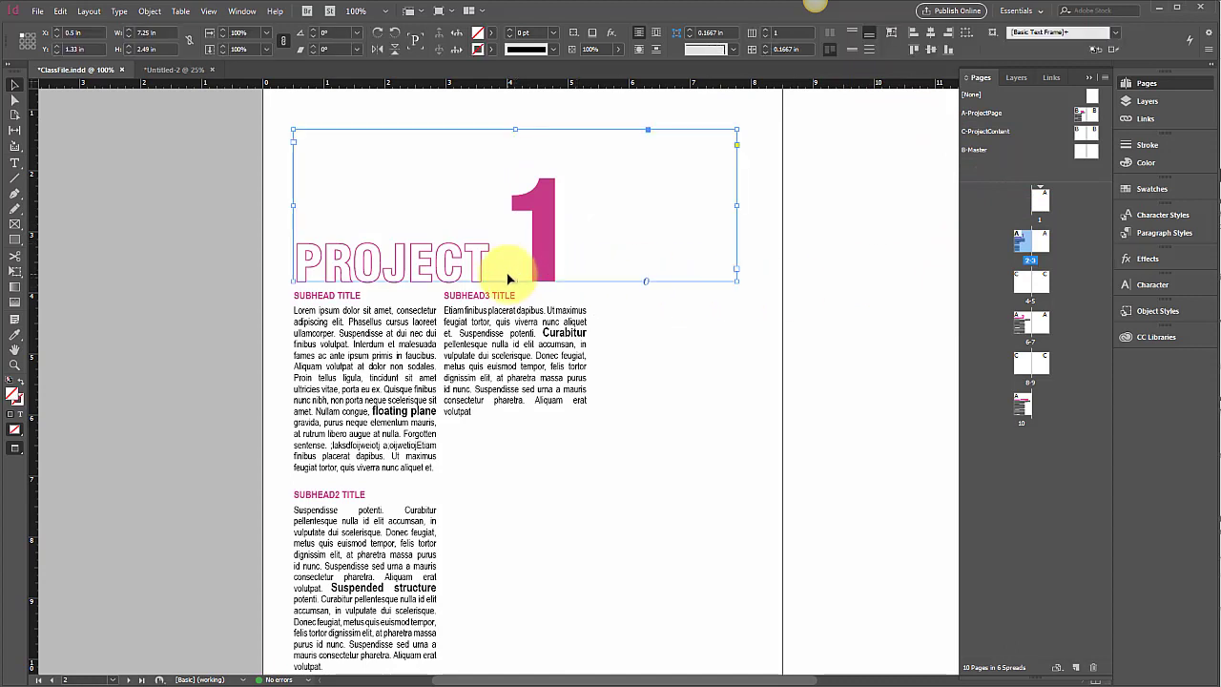
{"action": "double_click", "coordinate": [1082, 135]}
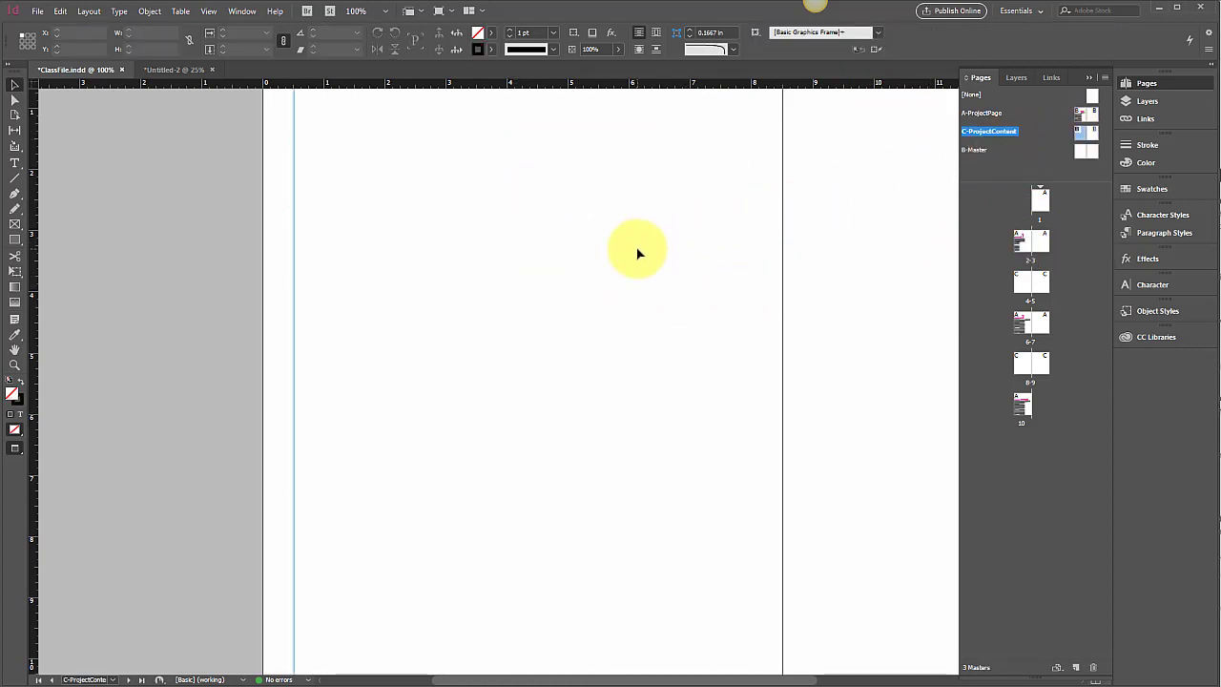
{"action": "key", "text": "ctrl+alt+shift+v"}
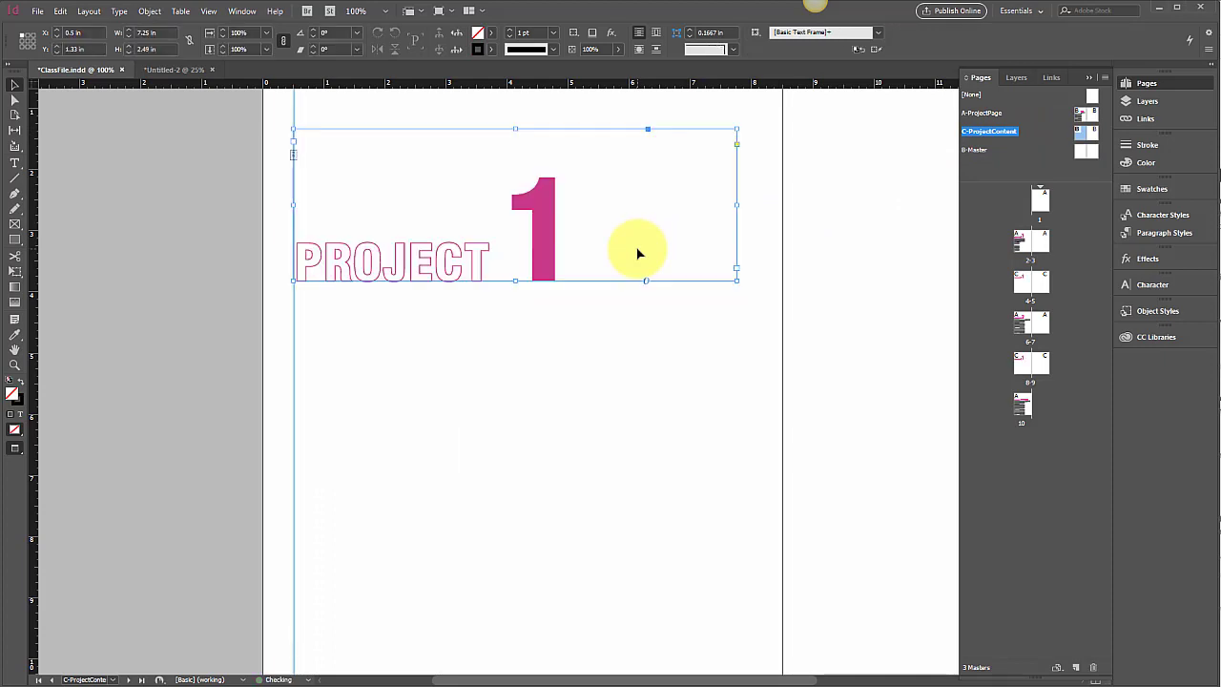
{"action": "left_click", "coordinate": [480, 410]}
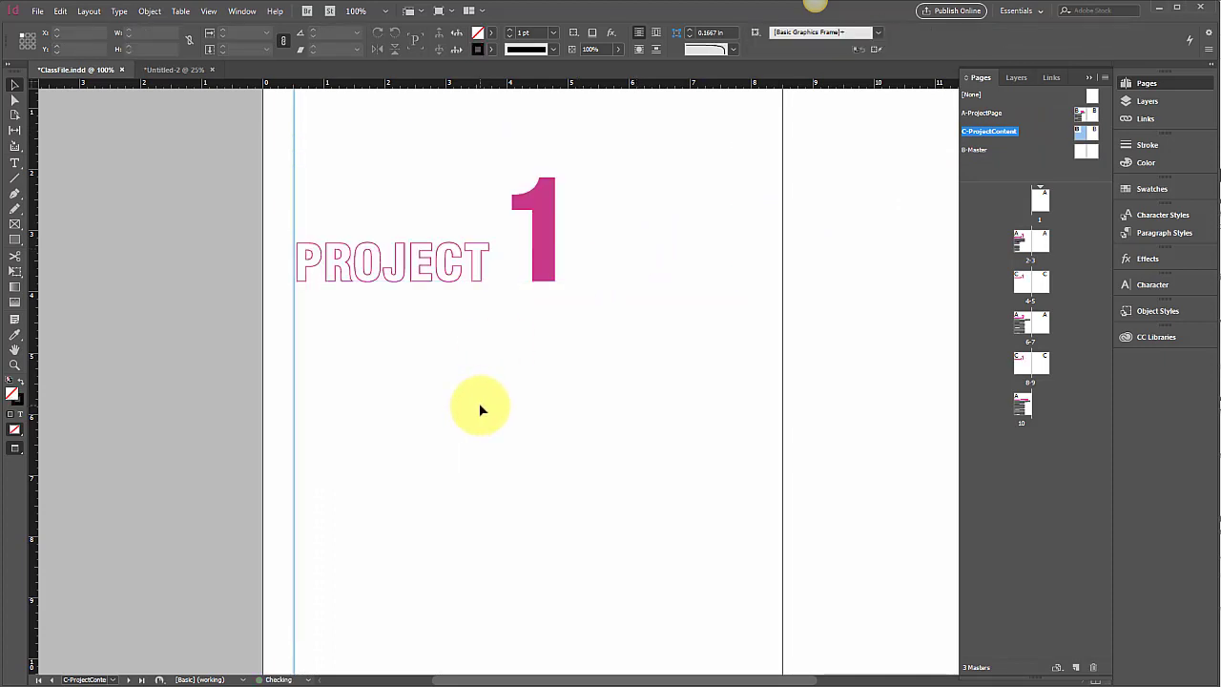
{"action": "key", "text": "ctrl+minus"}
{"action": "key", "text": "ctrl+minus"}
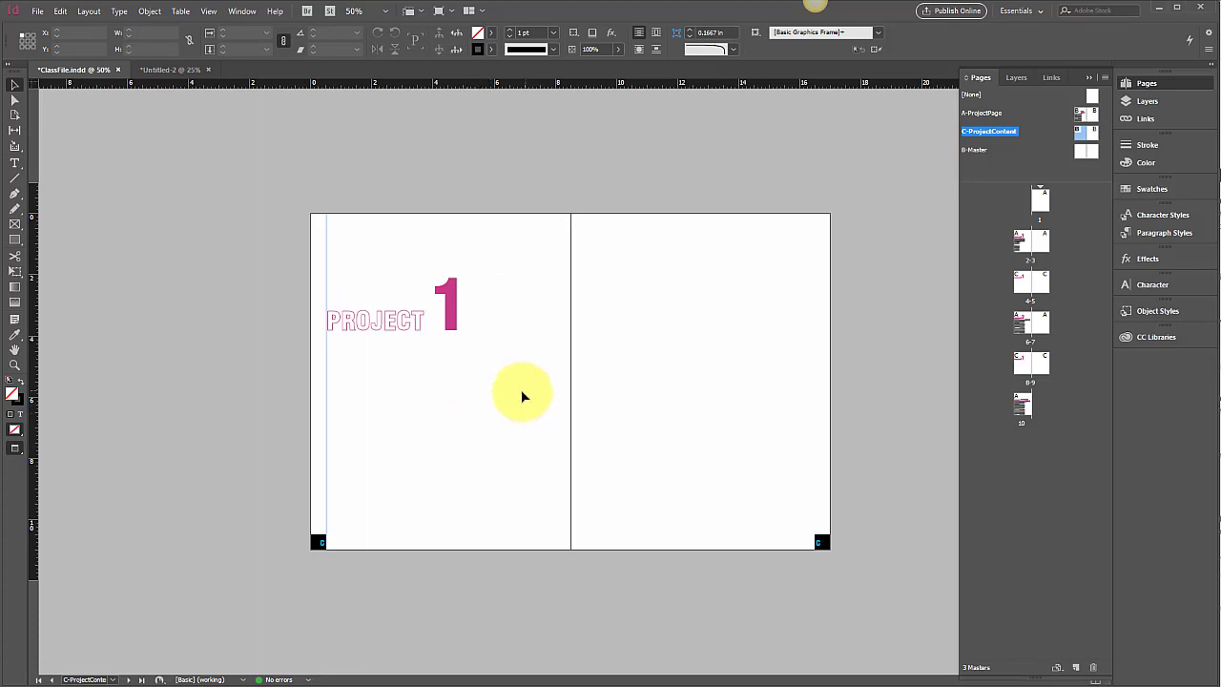
{"action": "left_click", "coordinate": [15, 238]}
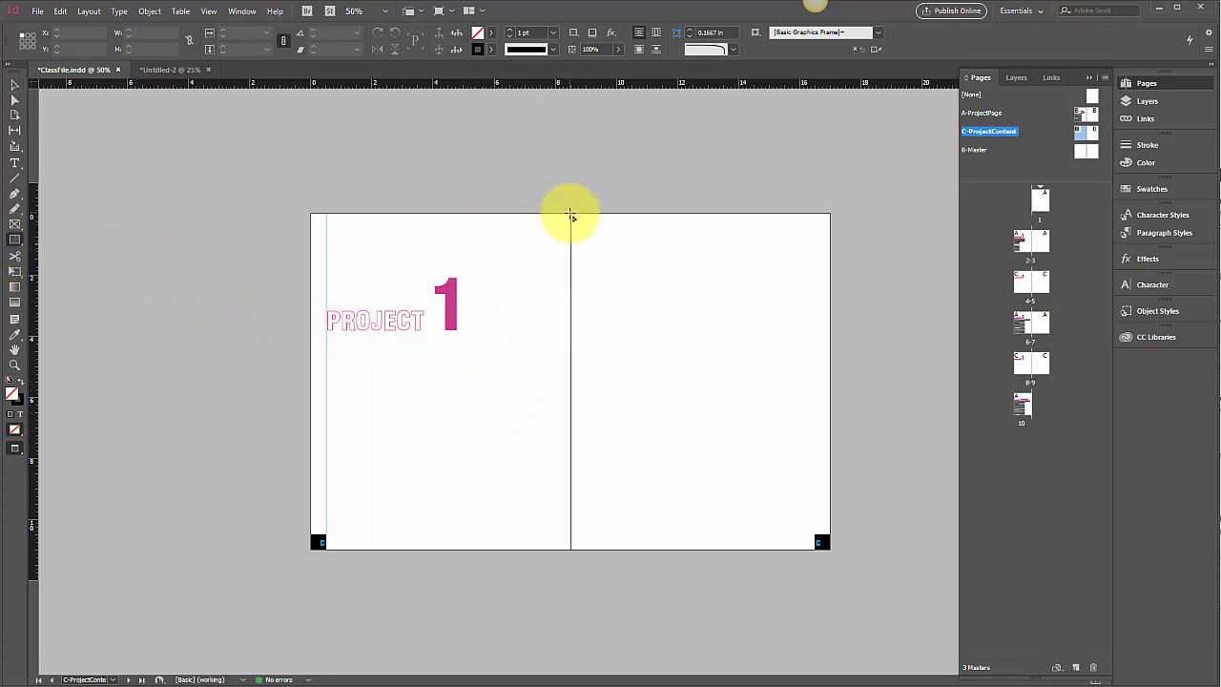
{"action": "left_click_drag", "start_coordinate": [570, 213], "coordinate": [286, 185]}
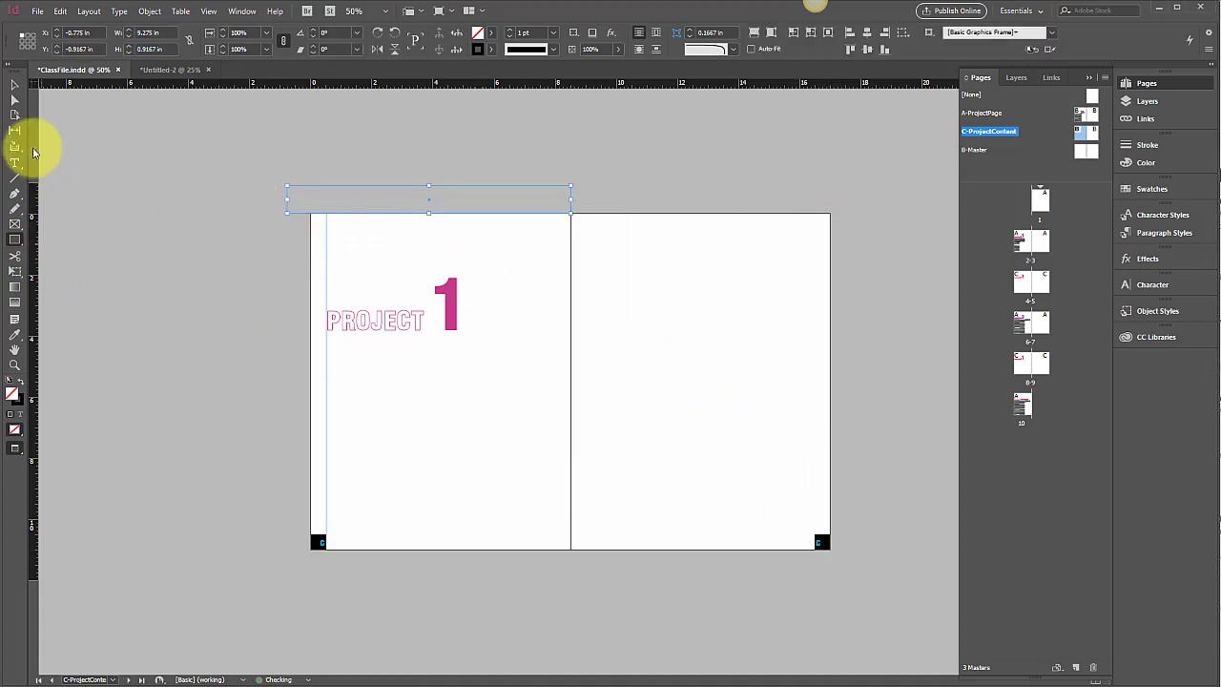
{"action": "left_click", "coordinate": [21, 85]}
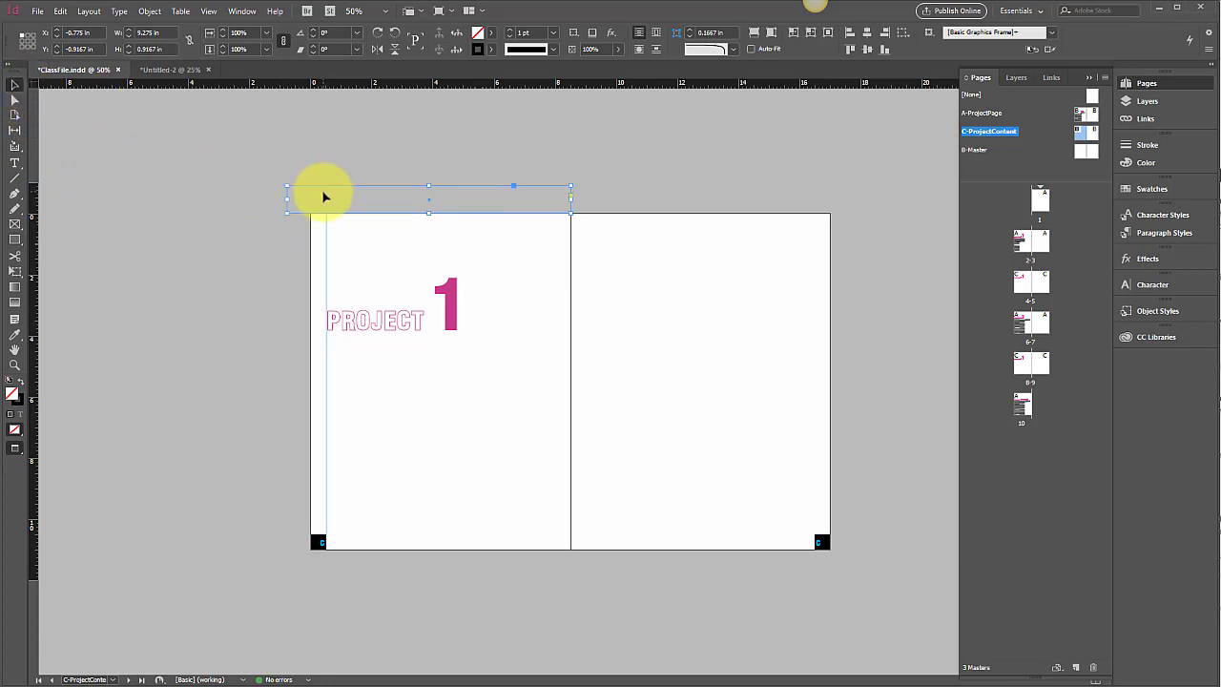
{"action": "key", "text": "Delete"}
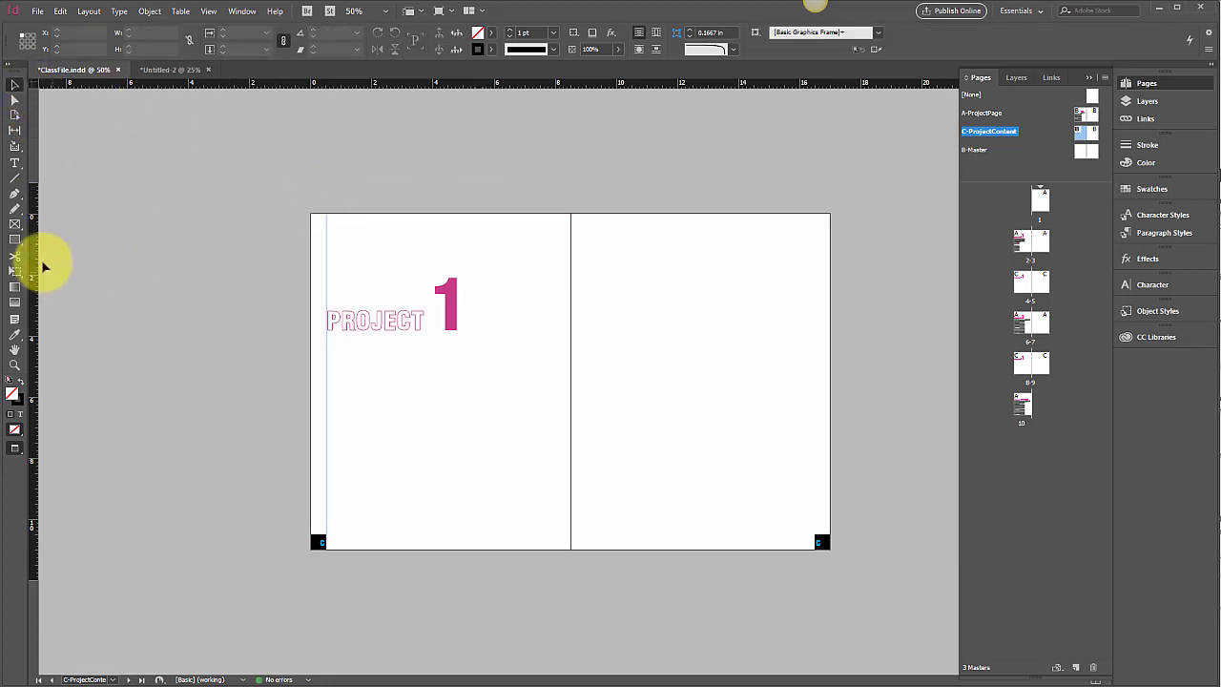
Step: Draw a rectangle frame covering the whole right page of the master spread, 8.5 in by 11 in
{"action": "left_click", "coordinate": [16, 226]}
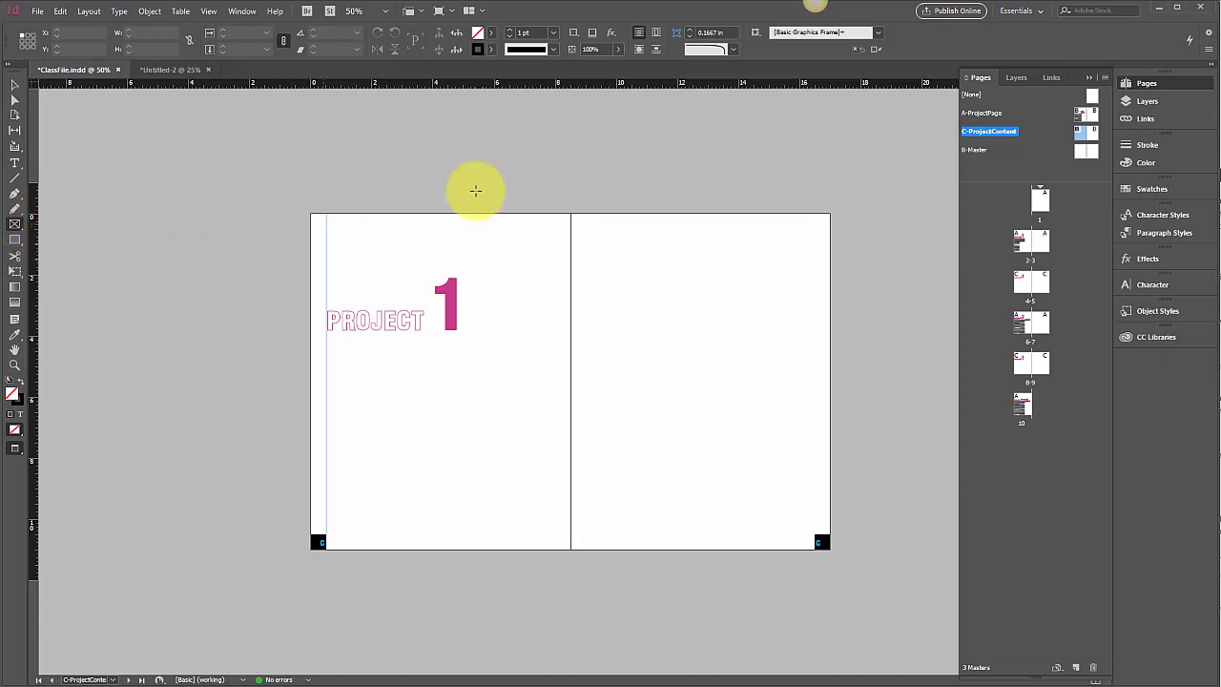
{"action": "mouse_move", "coordinate": [570, 216]}
{"action": "left_mouse_down"}
{"action": "mouse_move", "coordinate": [782, 562]}
{"action": "mouse_move", "coordinate": [839, 572]}
{"action": "mouse_move", "coordinate": [828, 551]}
{"action": "left_mouse_up"}
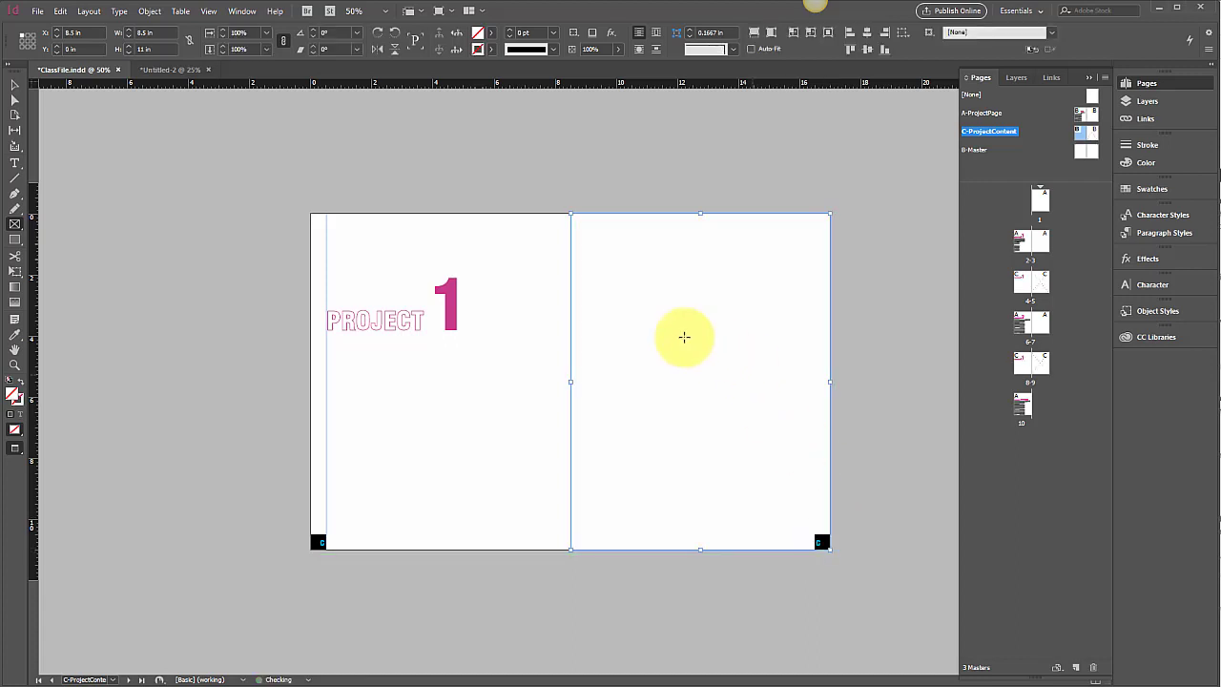
{"action": "left_click", "coordinate": [14, 85]}
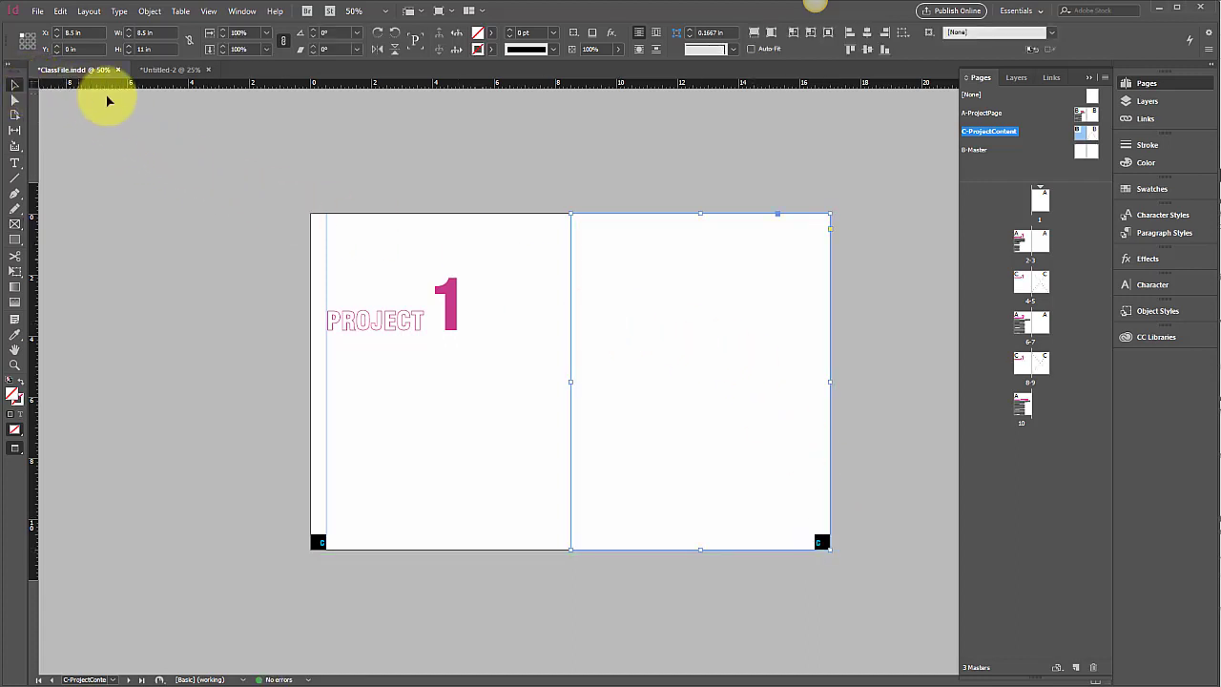
{"action": "left_click", "coordinate": [359, 185]}
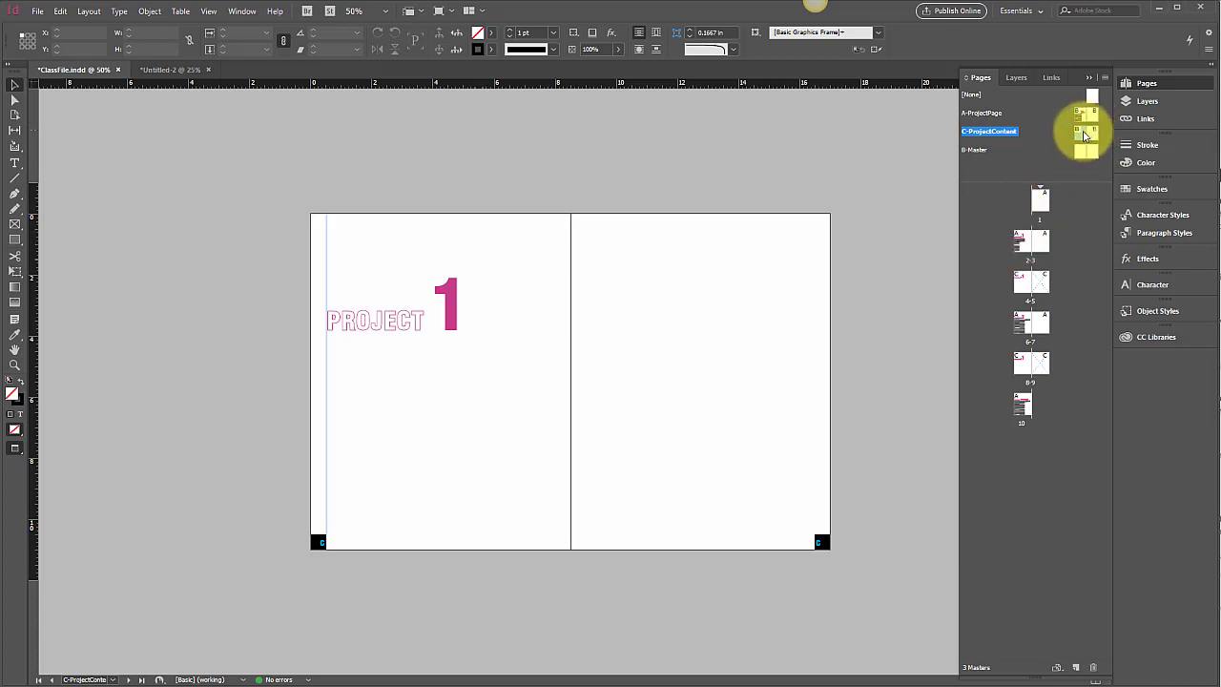
Step: Rename the C-ProjectContent master to ProjectDiv through its master options
{"action": "right_click", "coordinate": [999, 133]}
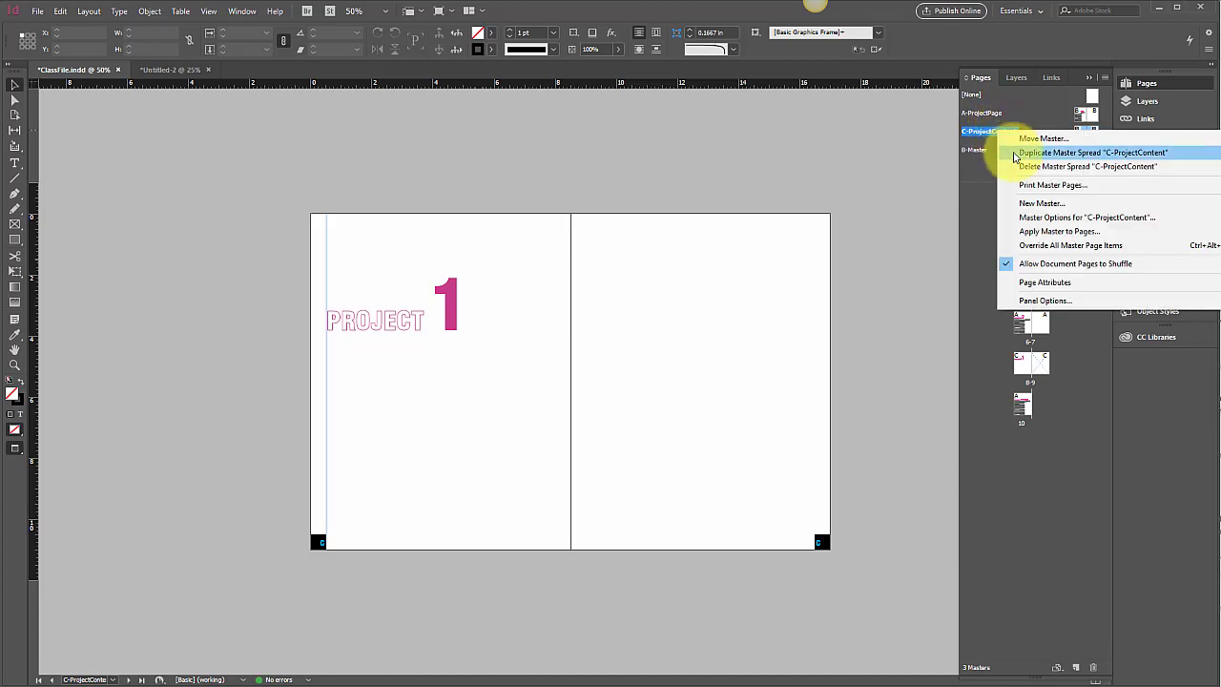
{"action": "left_click", "coordinate": [1020, 216]}
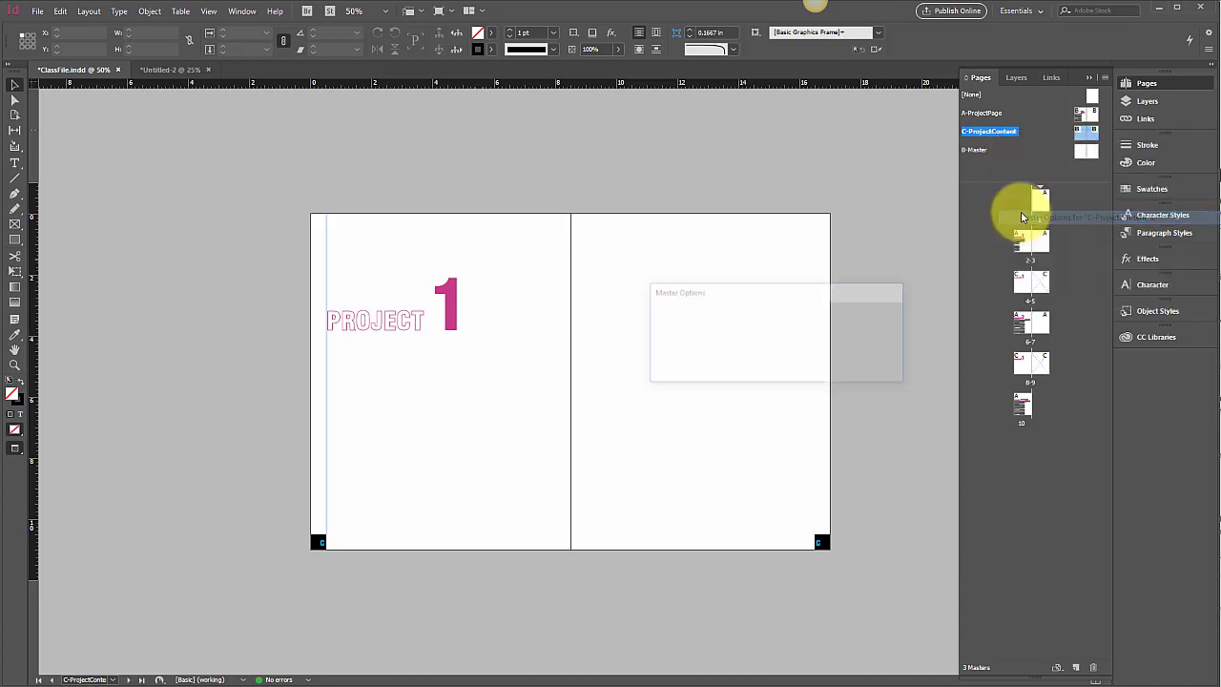
{"action": "left_click_drag", "start_coordinate": [790, 333], "coordinate": [758, 336]}
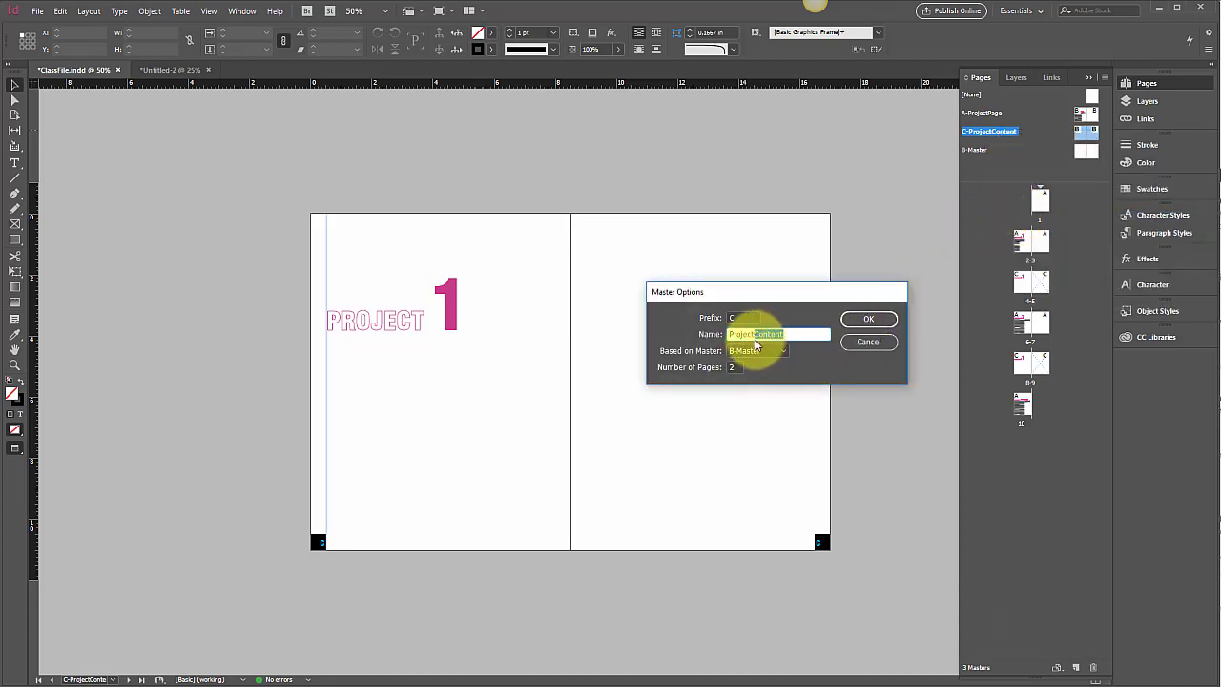
{"action": "type", "text": "Div"}
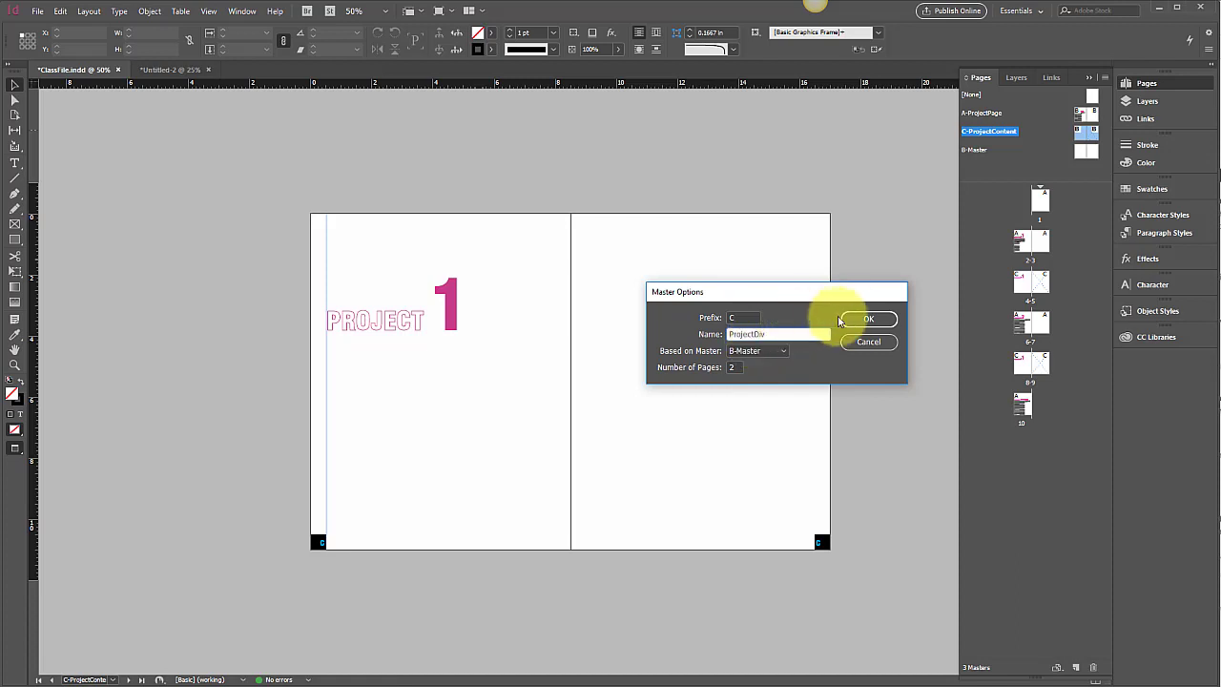
{"action": "left_click", "coordinate": [867, 319]}
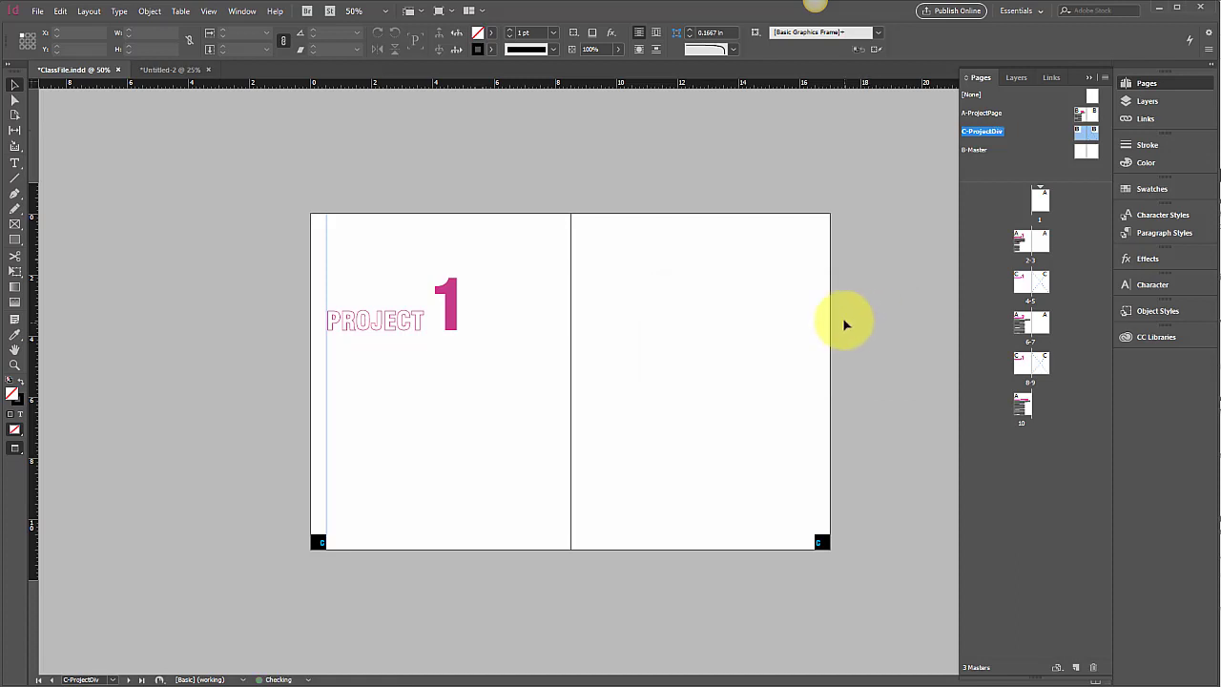
Step: Set the C-ProjectDiv master to be based on [None] instead of B-Master
{"action": "left_click", "coordinate": [814, 526]}
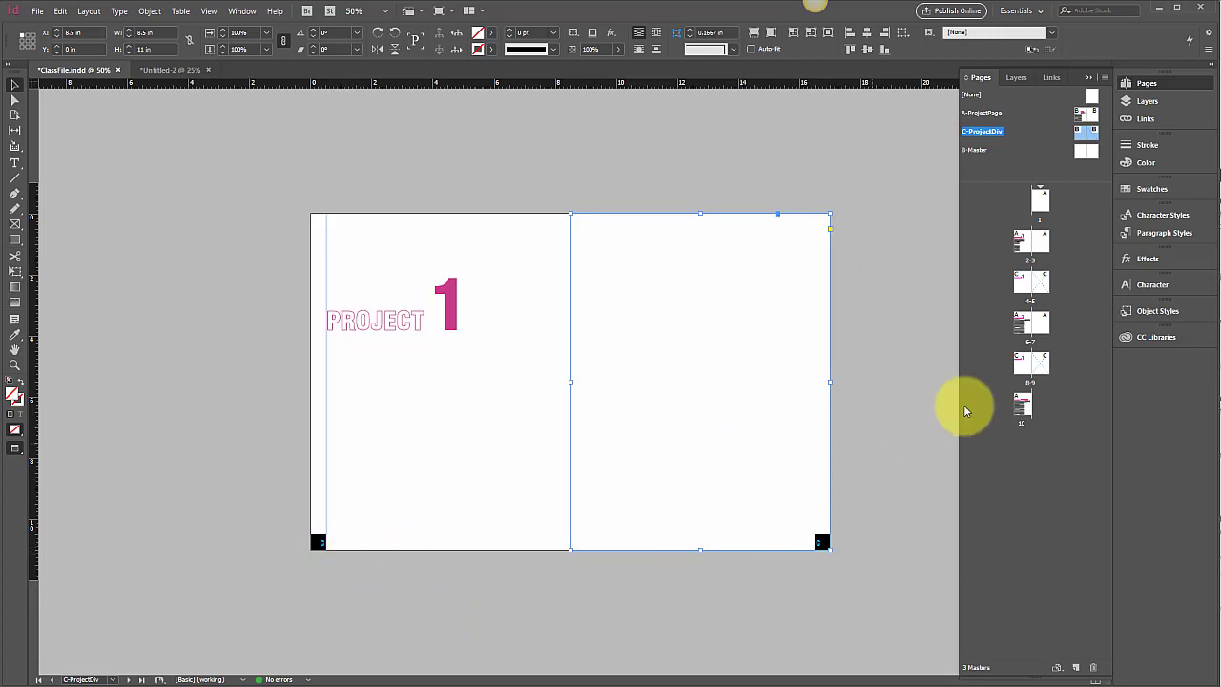
{"action": "double_click", "coordinate": [1086, 138]}
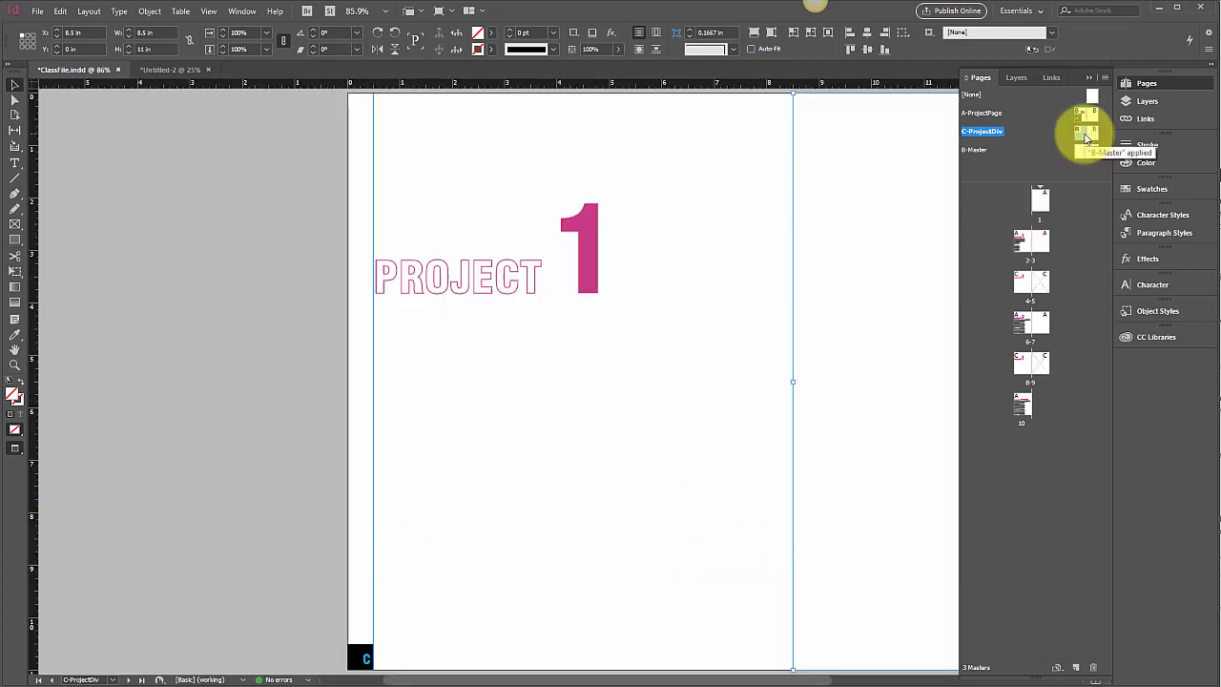
{"action": "double_click", "coordinate": [1091, 132]}
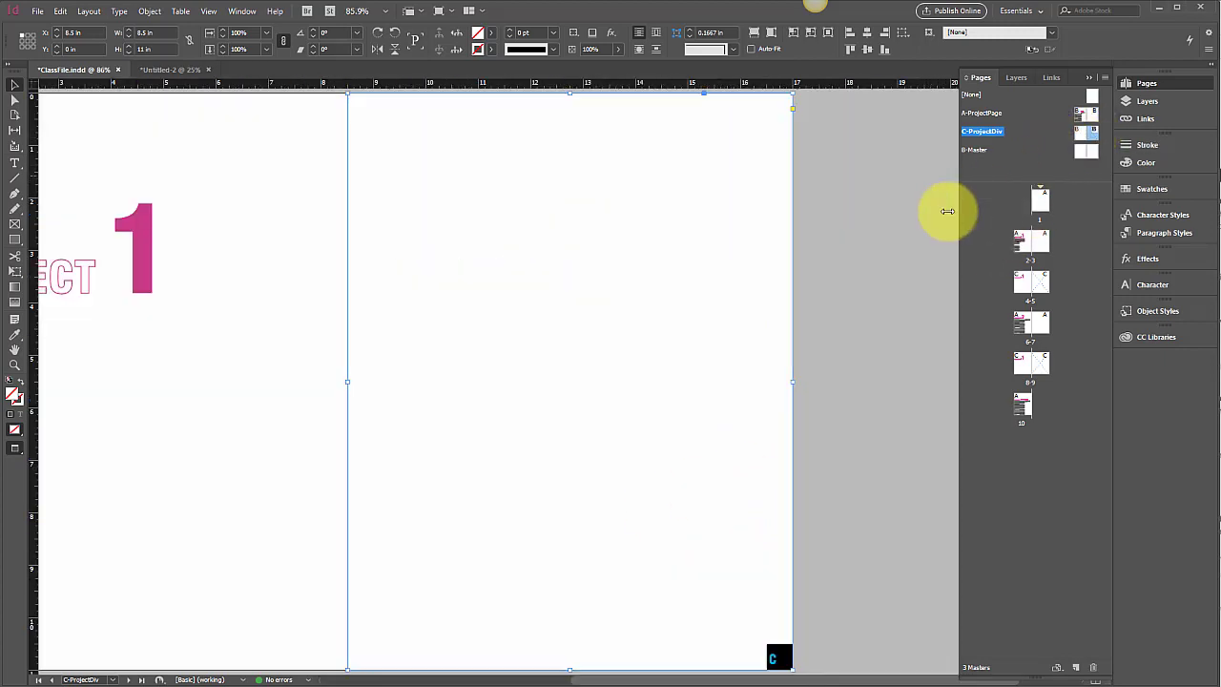
{"action": "left_click", "coordinate": [896, 237]}
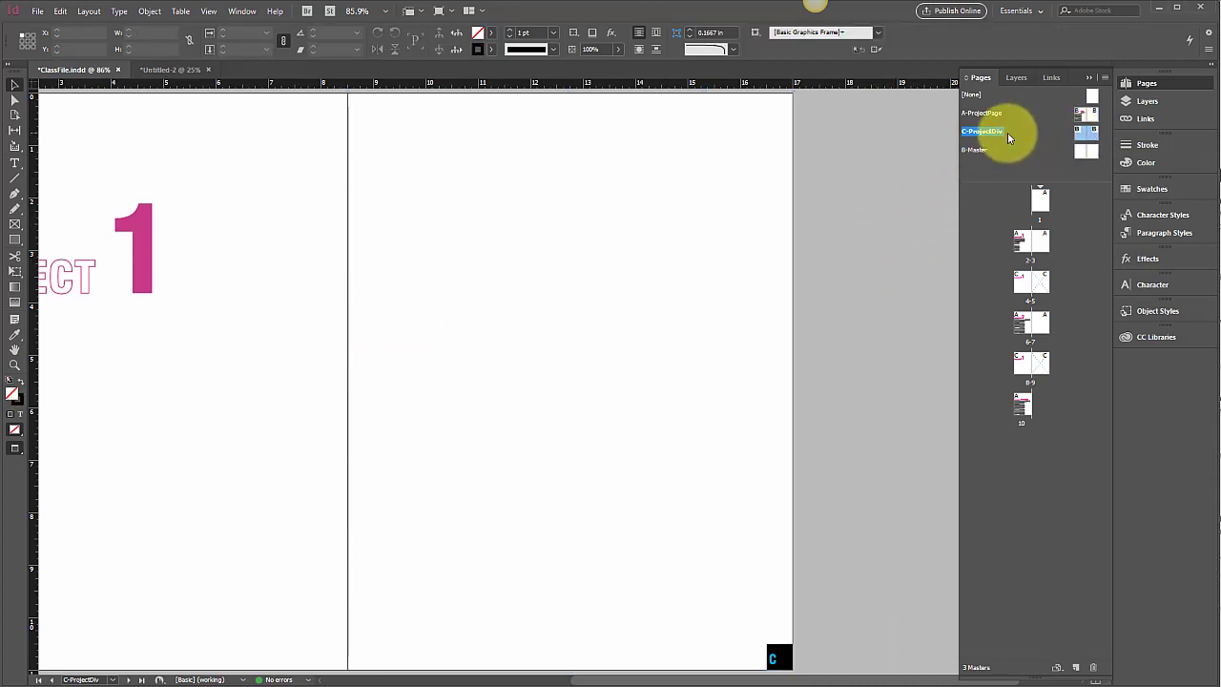
{"action": "left_click", "coordinate": [1104, 76]}
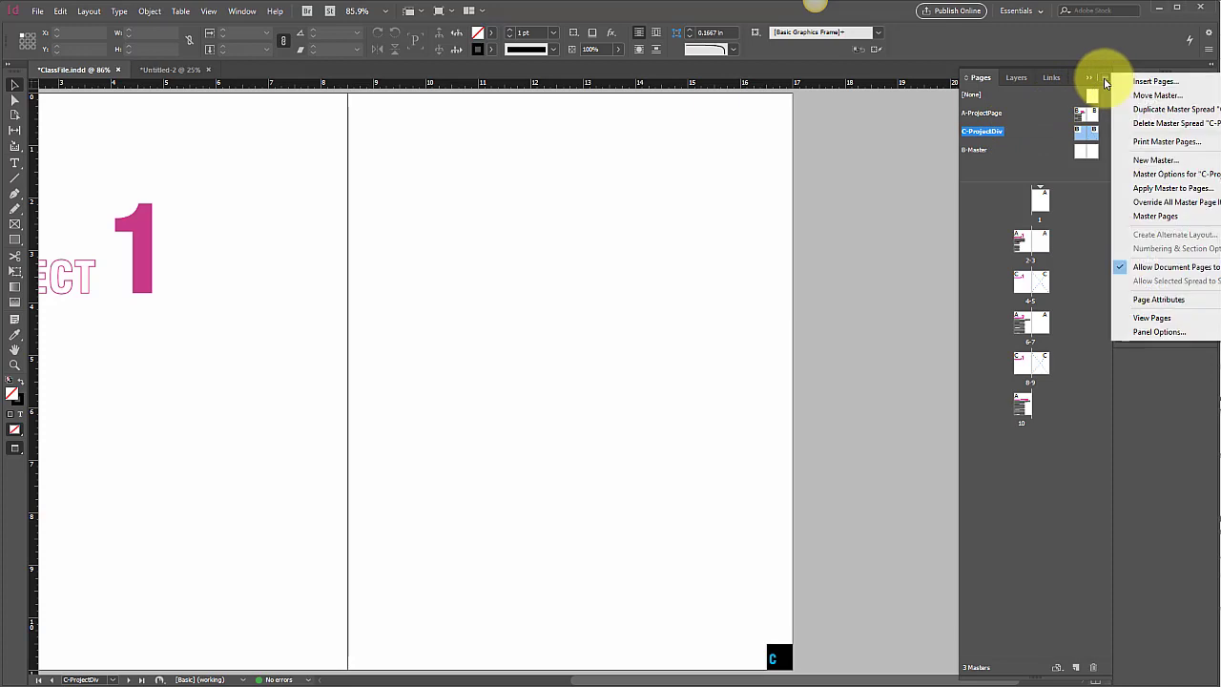
{"action": "left_click", "coordinate": [1151, 176]}
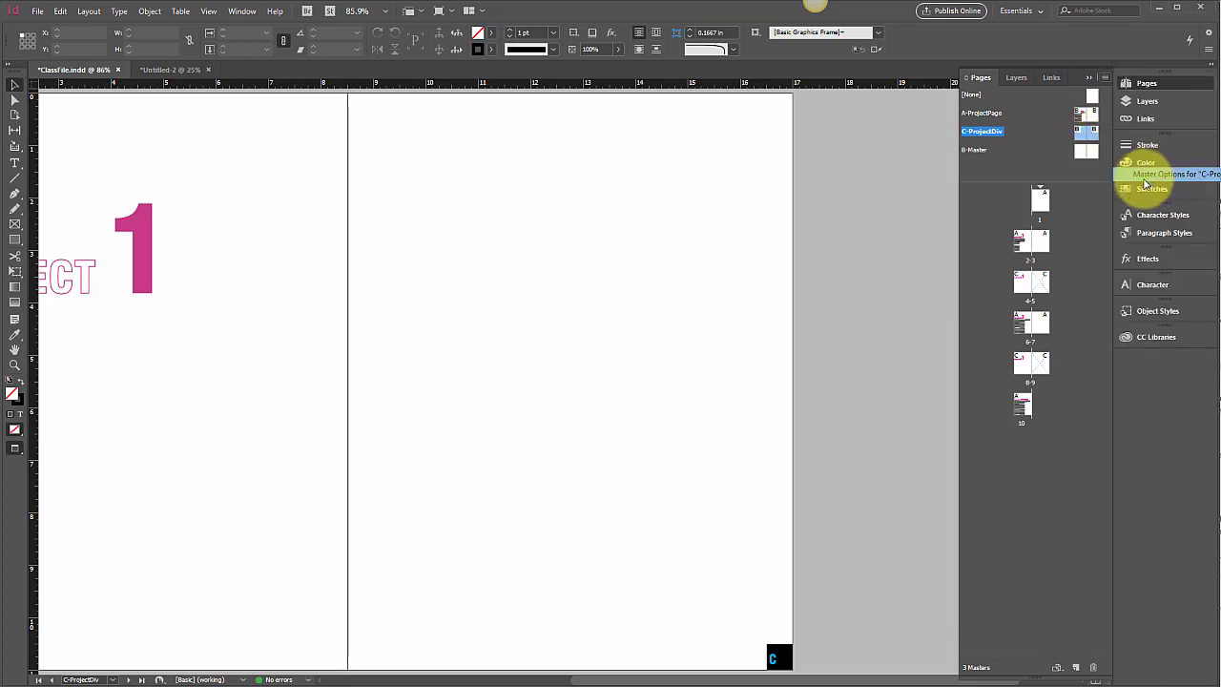
{"action": "left_click", "coordinate": [784, 353]}
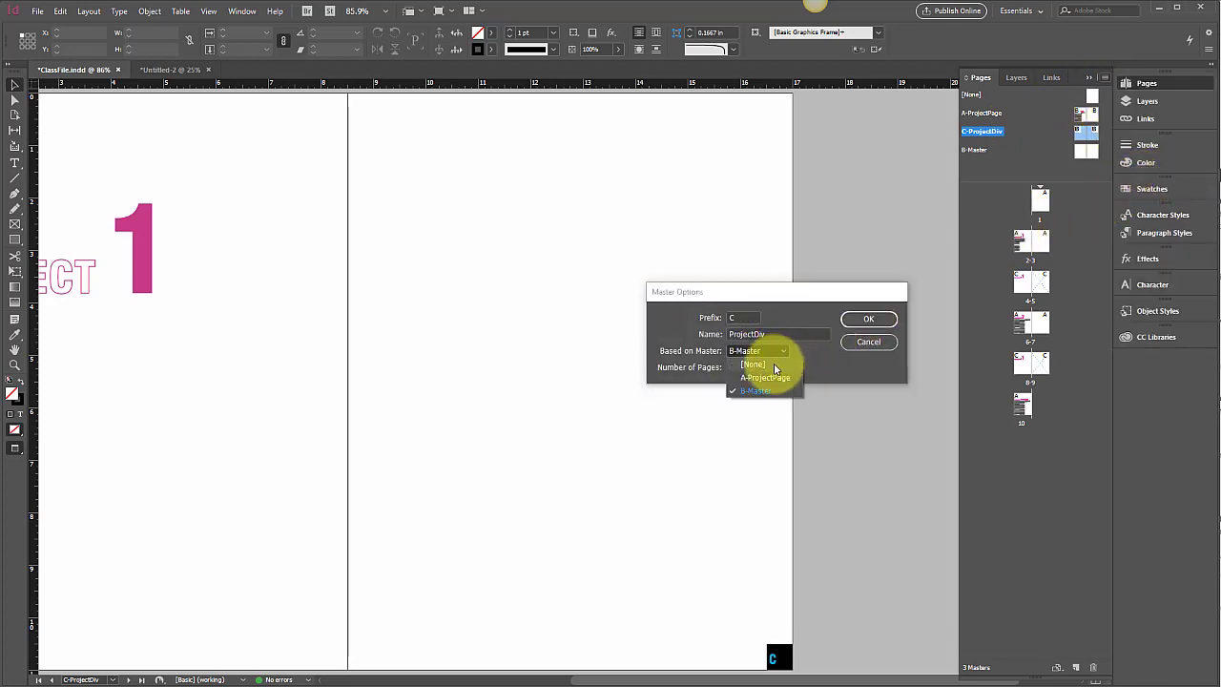
{"action": "left_click", "coordinate": [773, 364]}
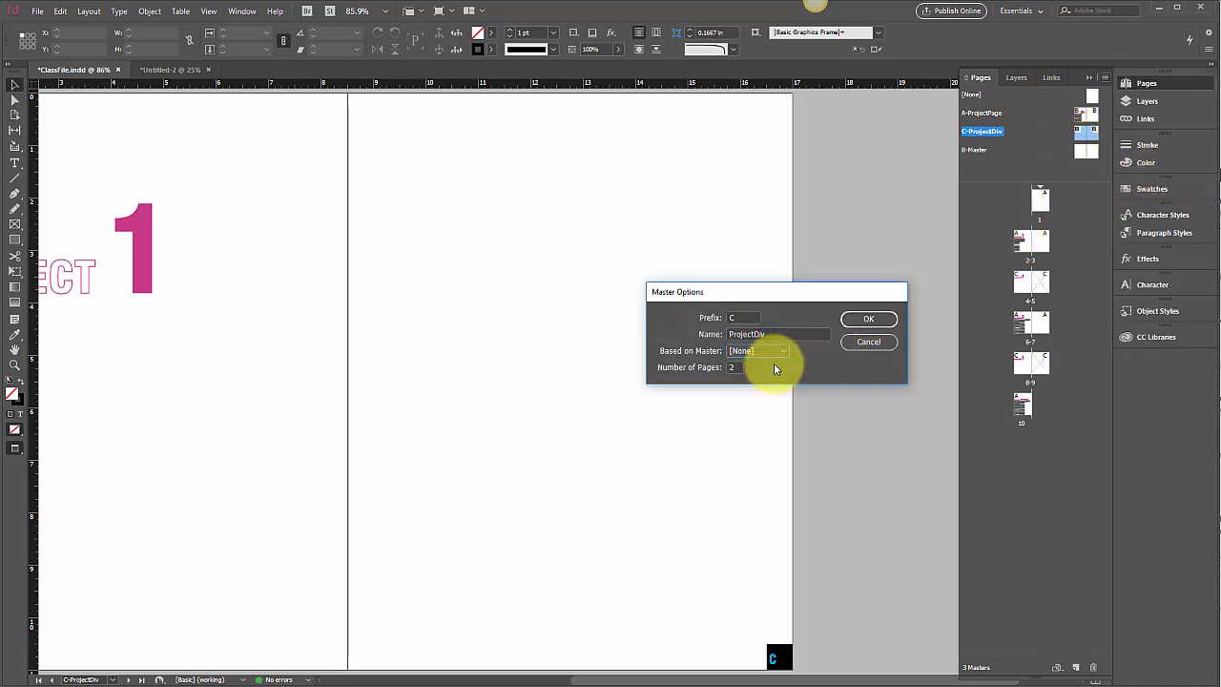
{"action": "left_click", "coordinate": [863, 323]}
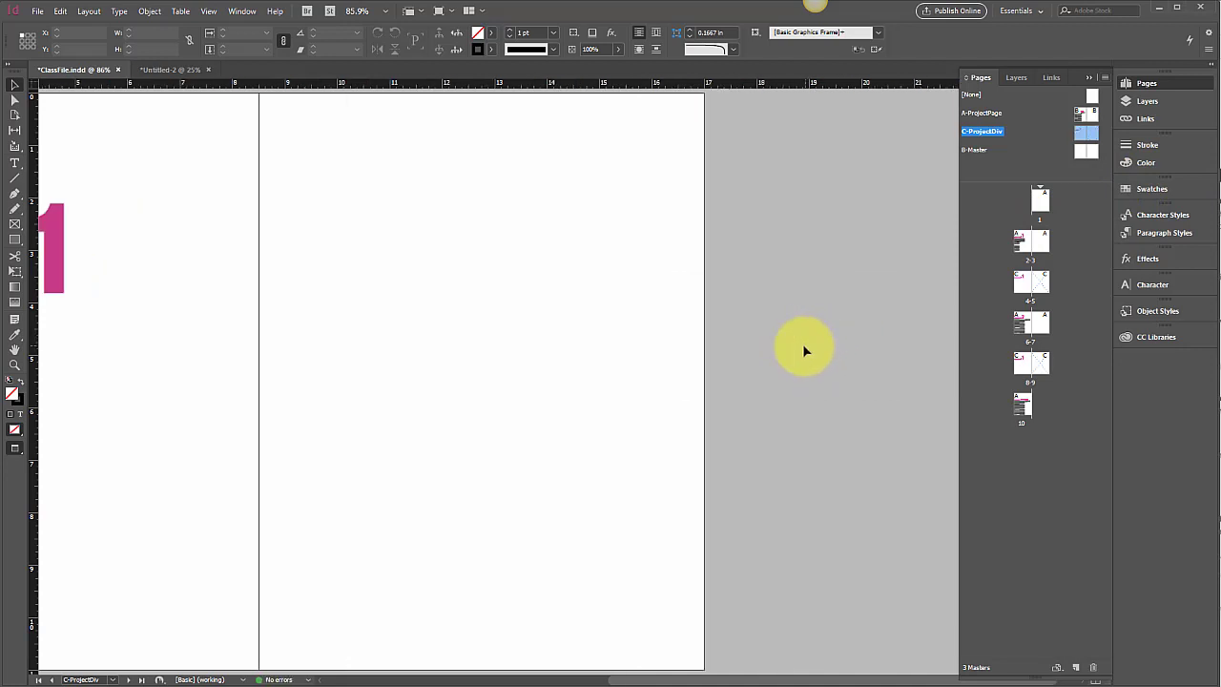
{"action": "scroll", "coordinate": [807, 348], "scroll_direction": "left", "scroll_amount": 6}
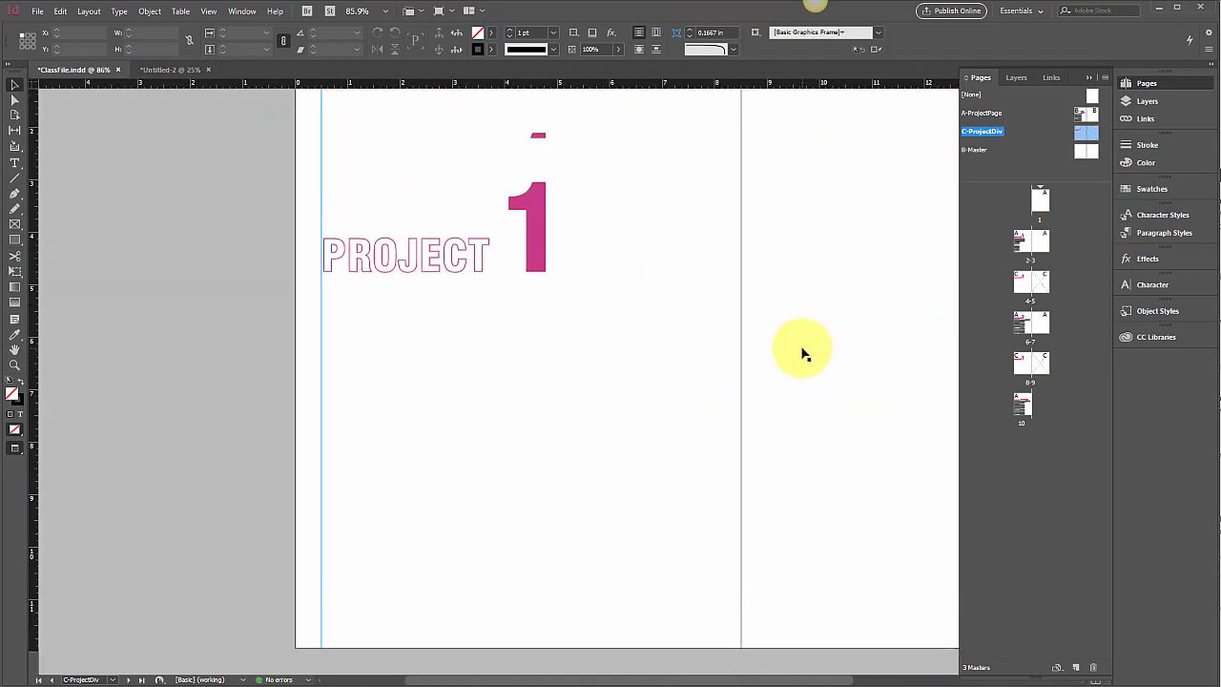
{"action": "scroll", "coordinate": [801, 353], "scroll_direction": "up", "scroll_amount": 1}
{"action": "scroll", "coordinate": [802, 354], "scroll_direction": "right", "scroll_amount": 4}
{"action": "left_click", "coordinate": [805, 349]}
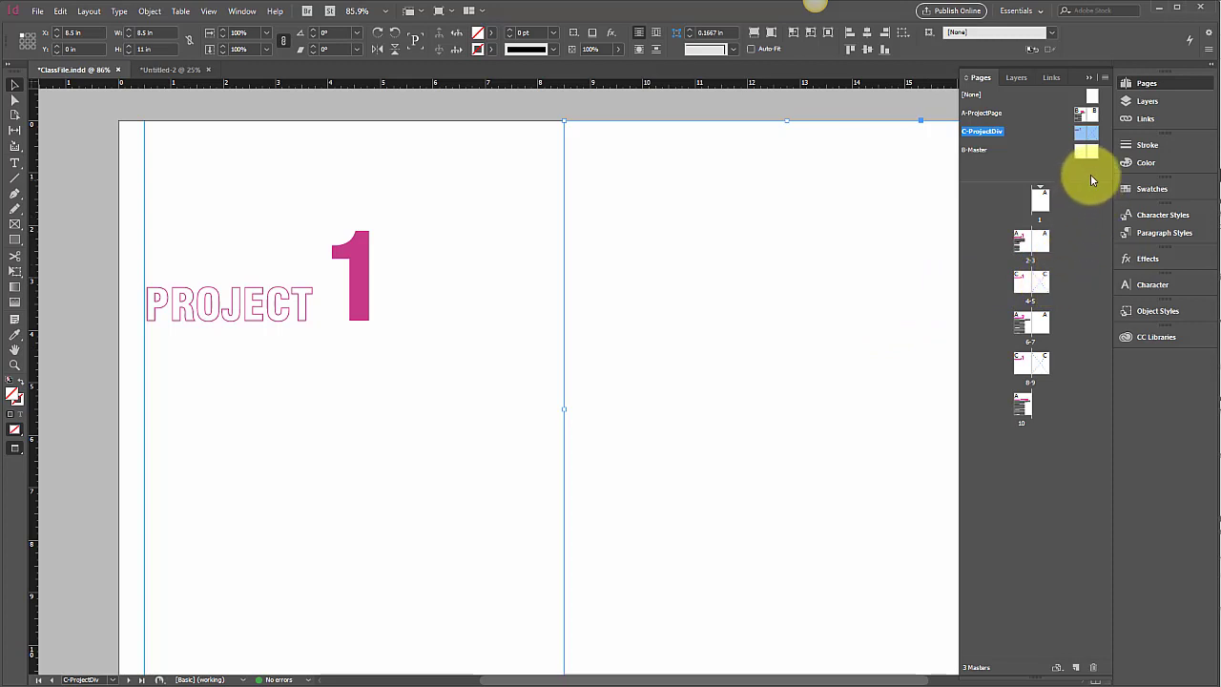
Step: Move the C-ProjectDiv spread 4-5 ahead of spread 2-3 in the document's page order
{"action": "left_click", "coordinate": [1041, 285]}
{"action": "left_click", "coordinate": [1043, 286], "text": "shift"}
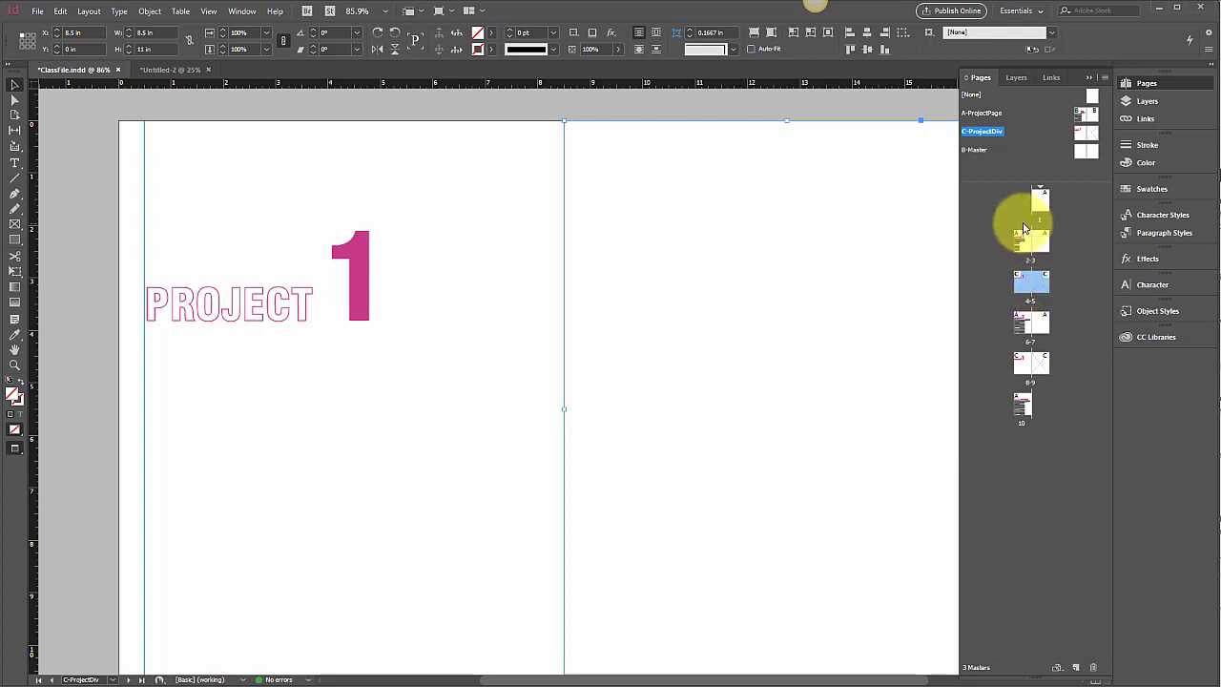
{"action": "key", "text": "ctrl+z"}
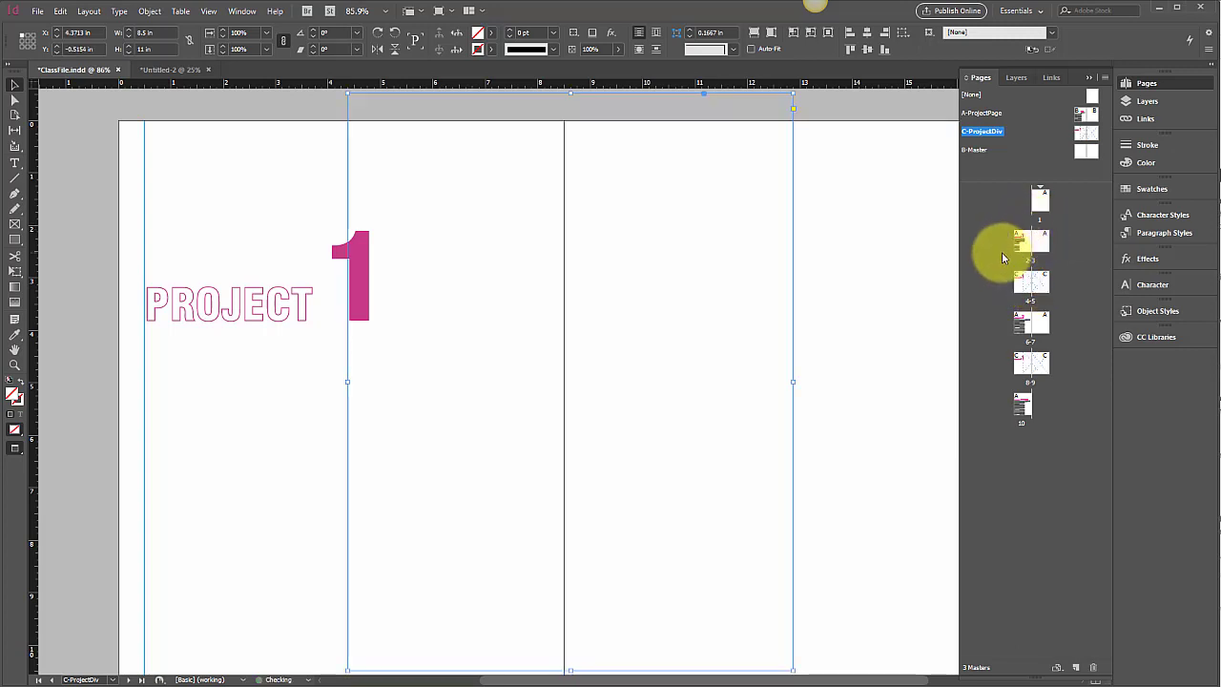
{"action": "key", "text": "ctrl+shift+z"}
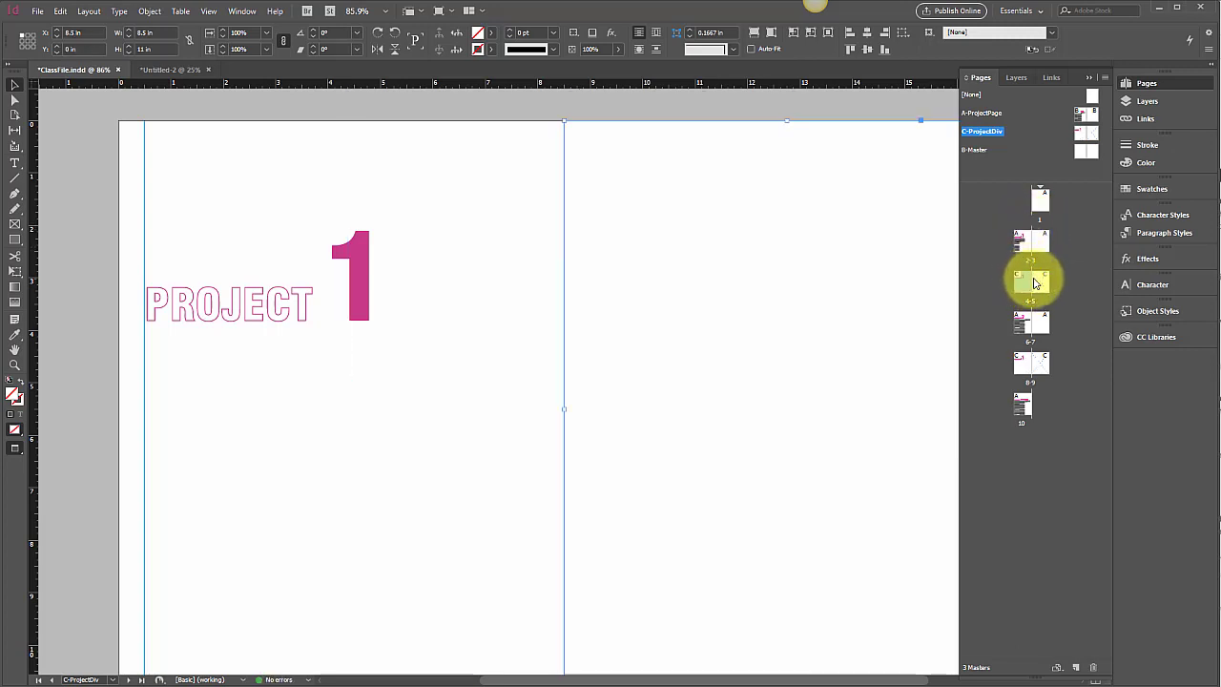
{"action": "left_click", "coordinate": [1104, 77]}
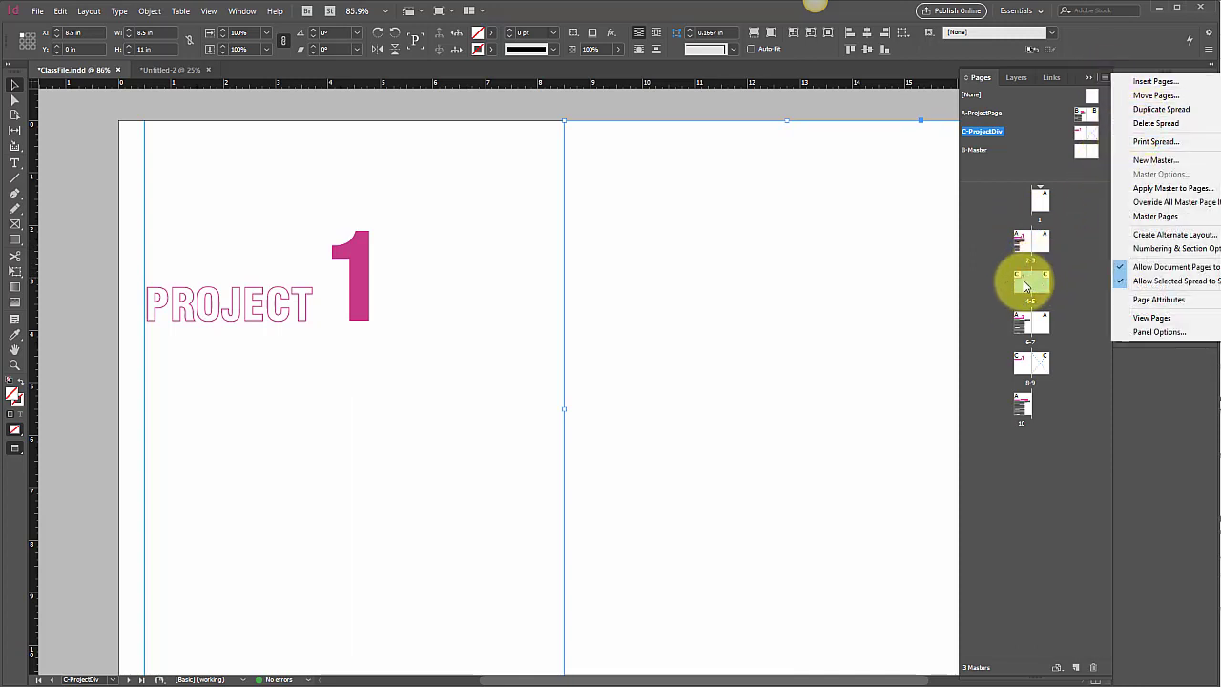
{"action": "left_click_drag", "start_coordinate": [1023, 283], "coordinate": [1008, 238]}
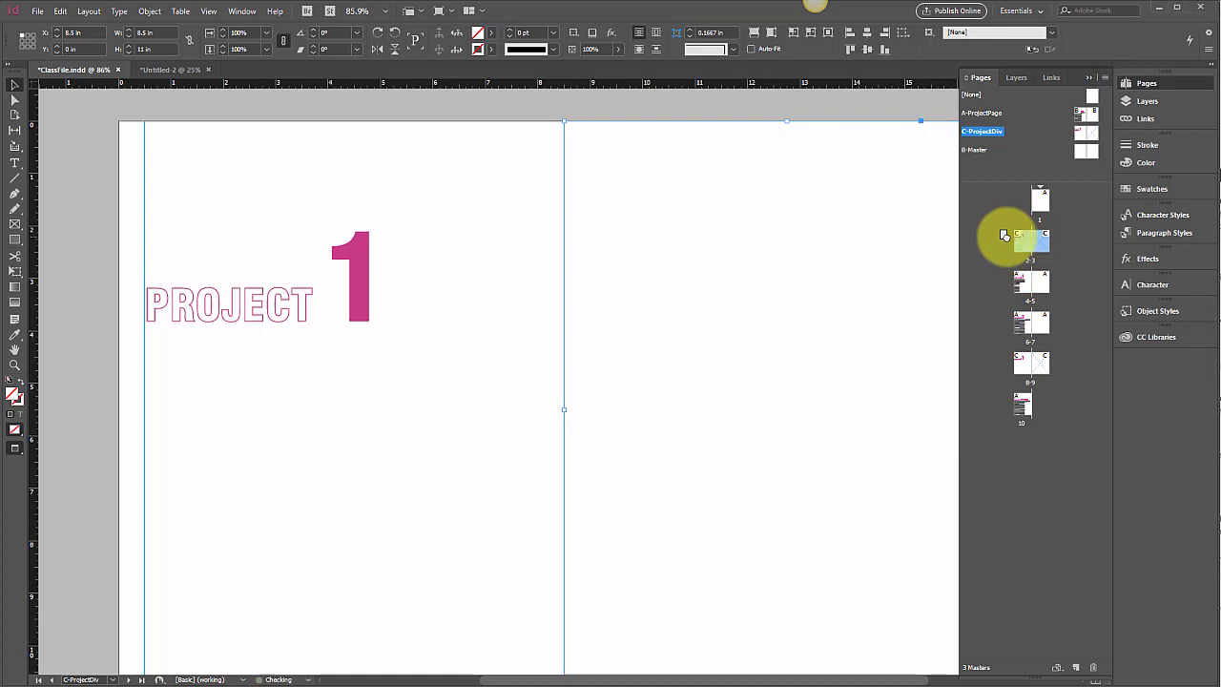
Step: Open the project content spread 4-5 and delete the PROJECT 1 title from its left page
{"action": "double_click", "coordinate": [1020, 275]}
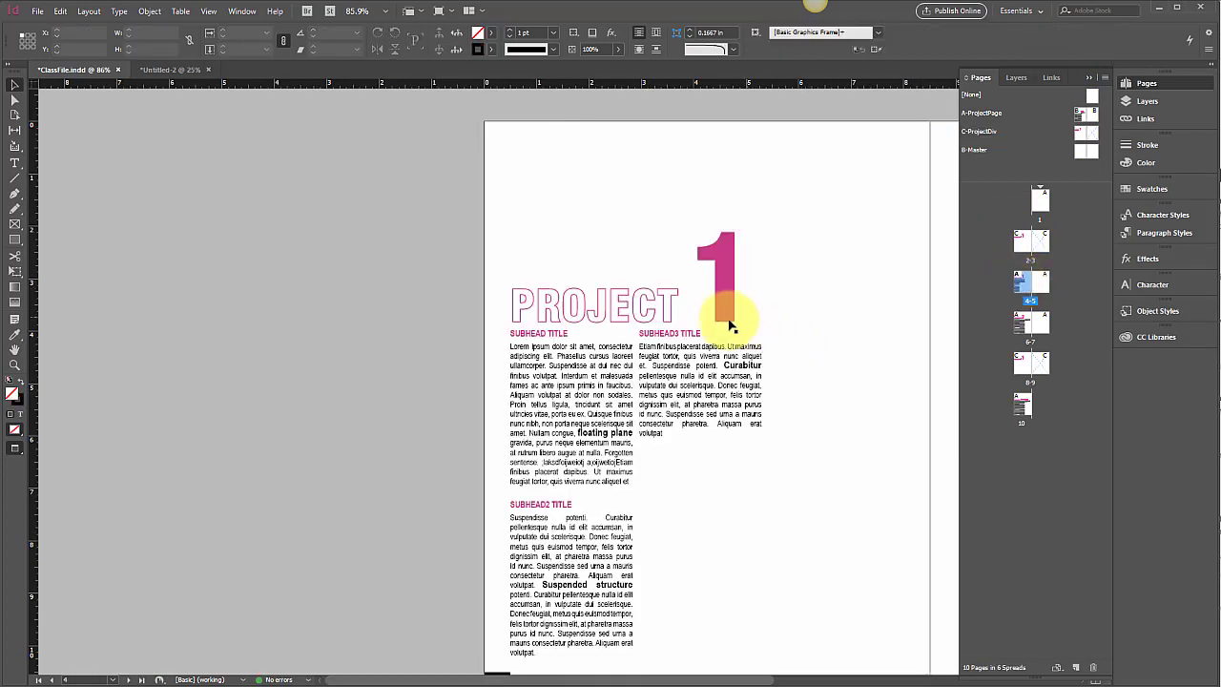
{"action": "left_click", "coordinate": [728, 316]}
{"action": "key", "text": "Delete"}
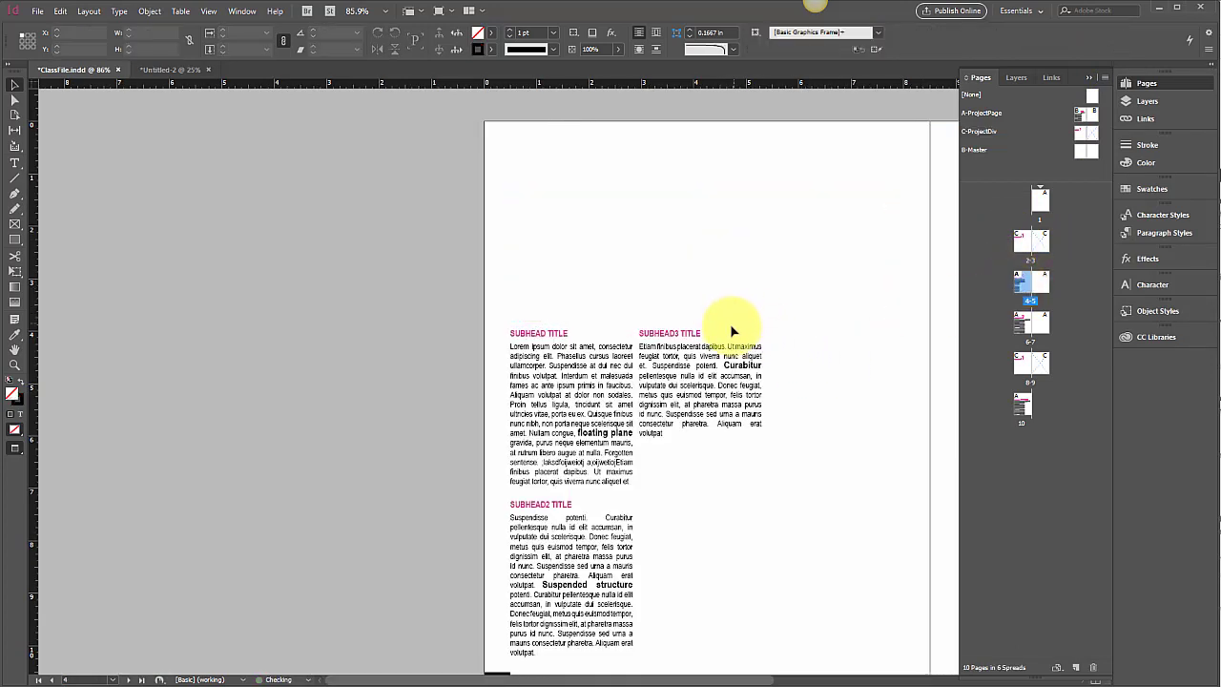
{"action": "scroll", "coordinate": [731, 331], "scroll_direction": "right", "scroll_amount": 5}
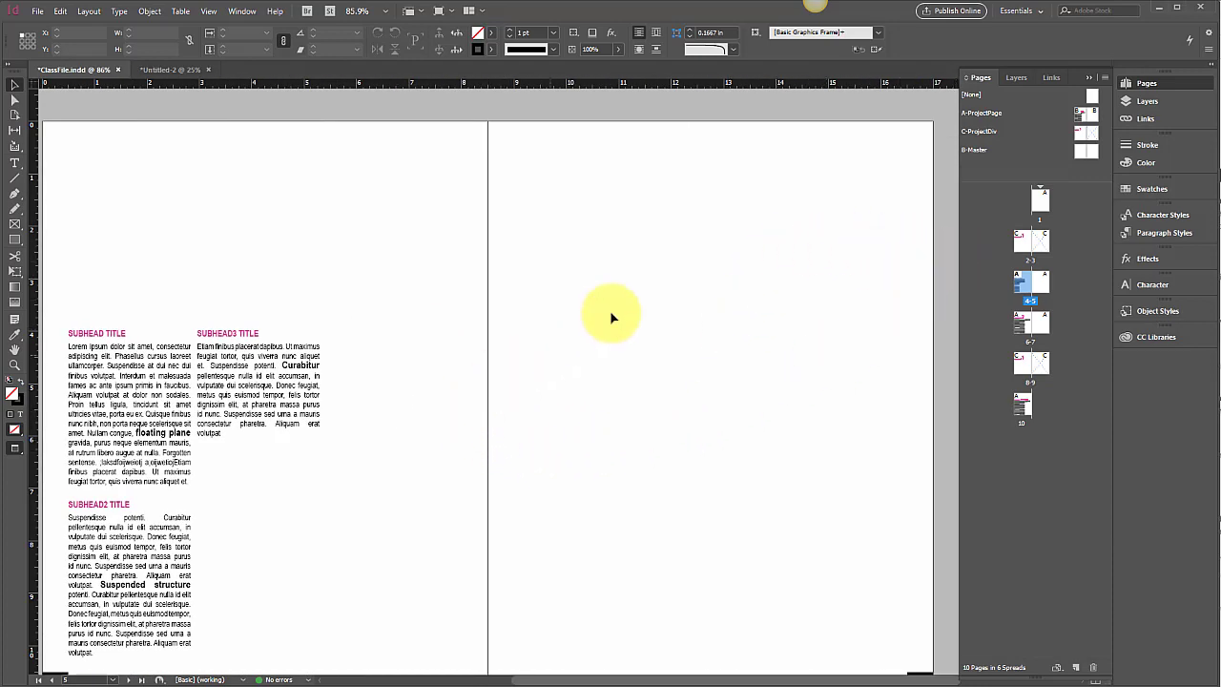
{"action": "double_click", "coordinate": [1042, 241]}
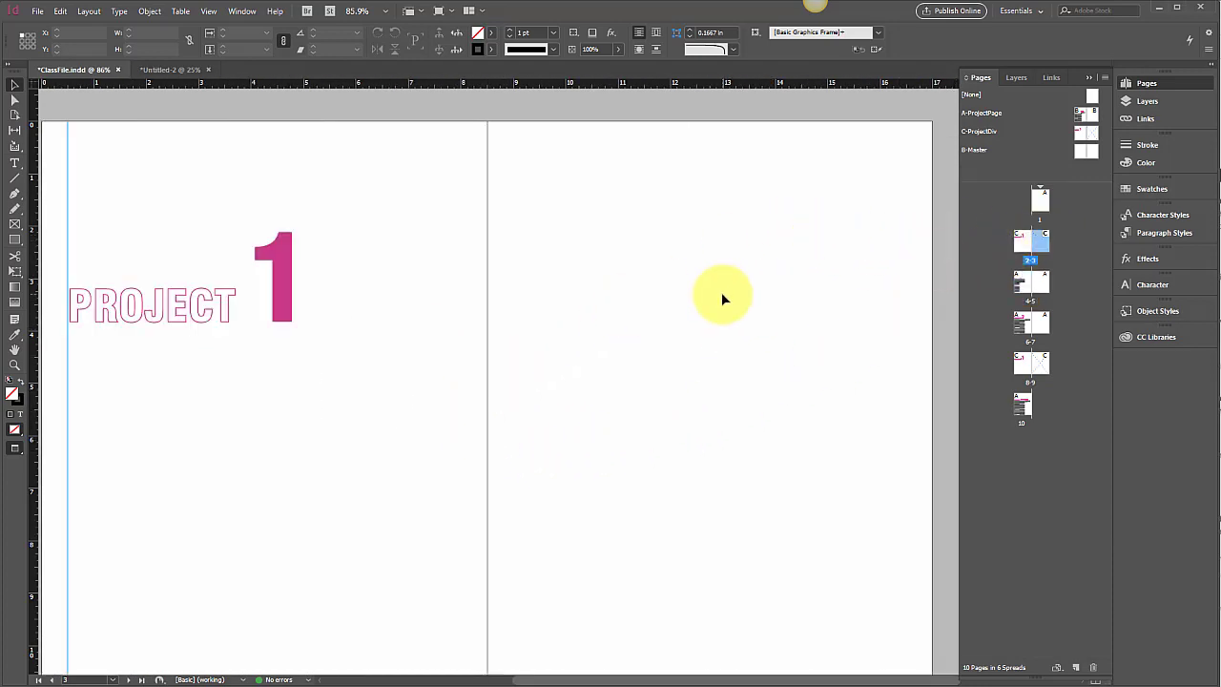
{"action": "left_click", "coordinate": [37, 11]}
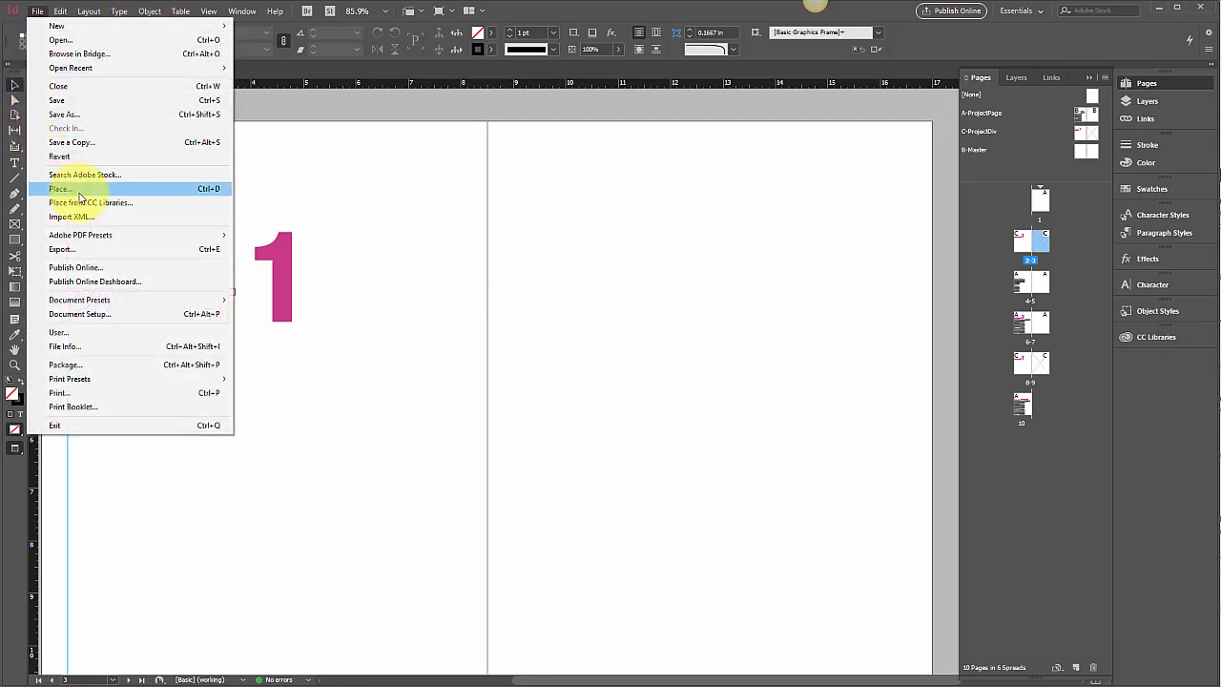
{"action": "left_click", "coordinate": [81, 189]}
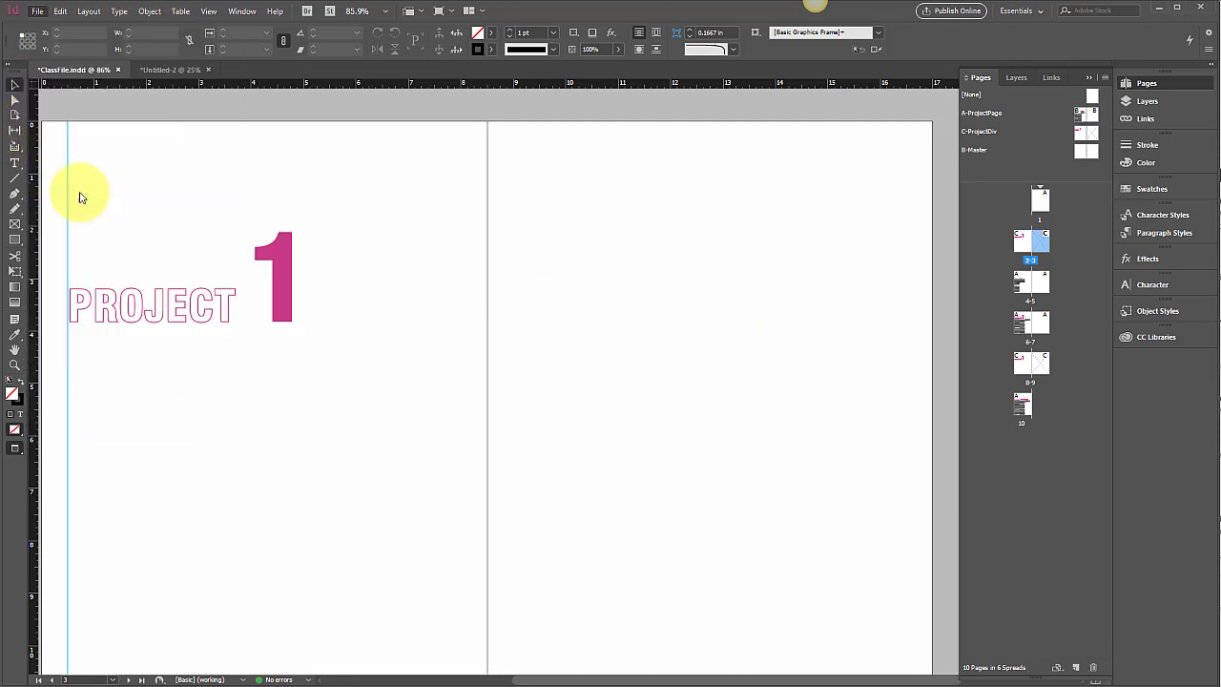
{"action": "left_click_drag", "start_coordinate": [765, 217], "coordinate": [592, 235]}
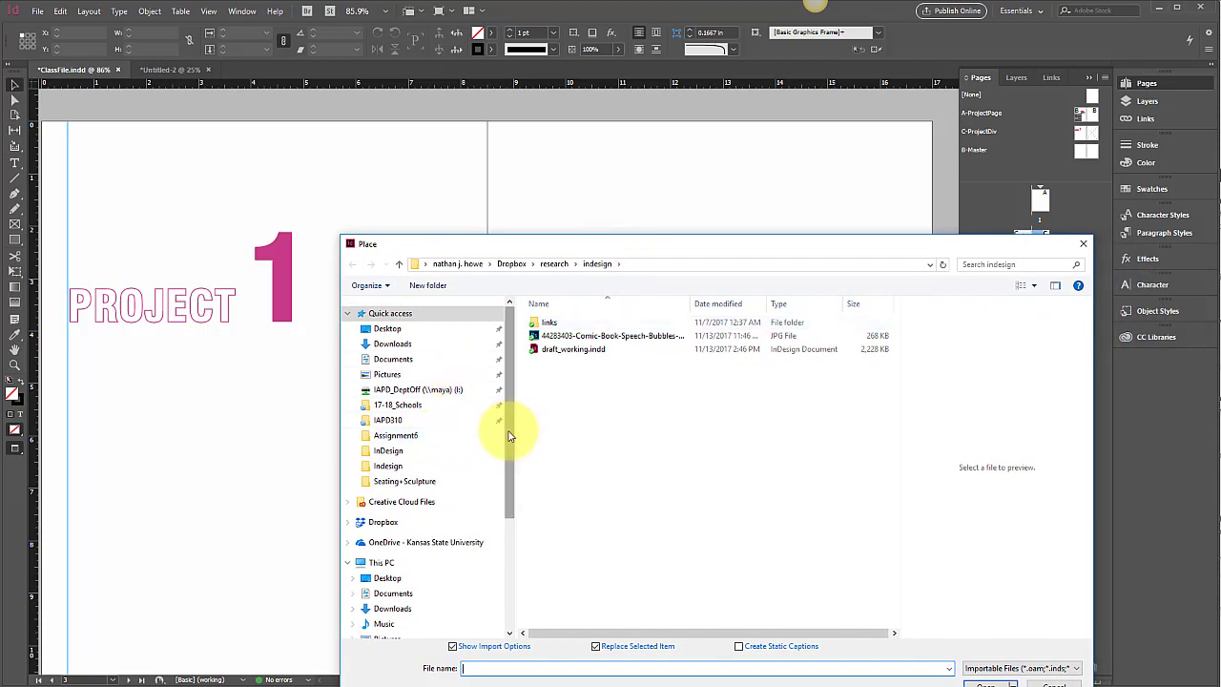
{"action": "scroll", "coordinate": [511, 435], "scroll_direction": "down", "scroll_amount": 1}
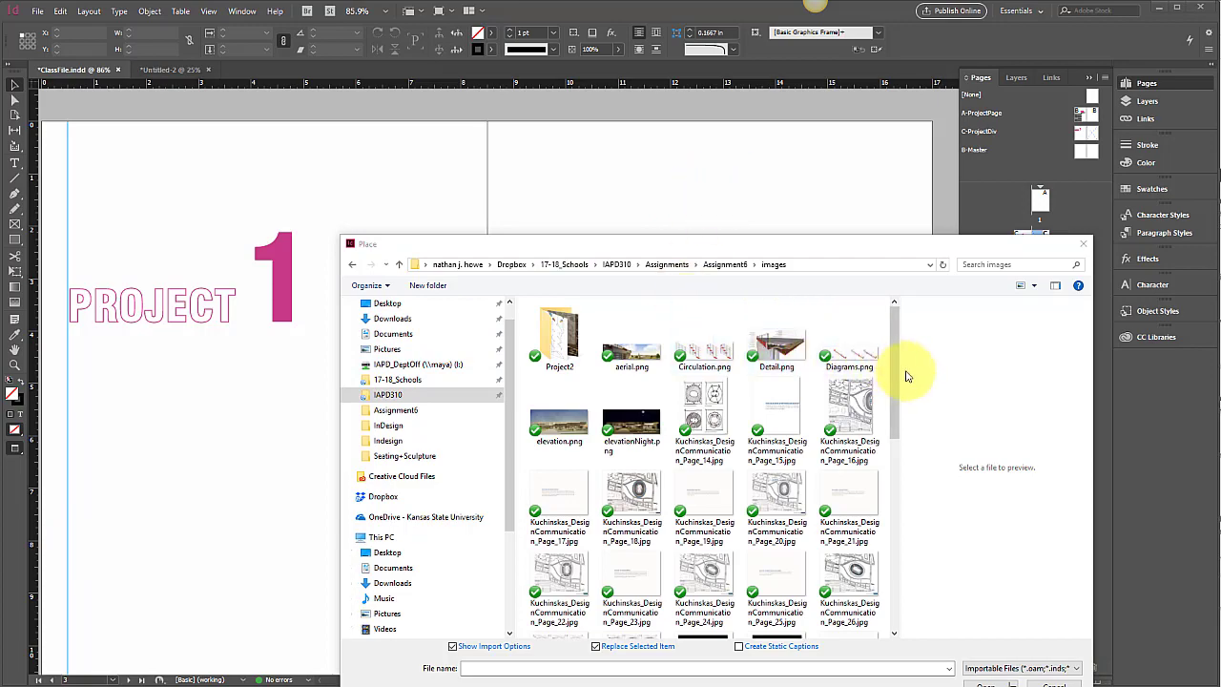
{"action": "left_click_drag", "start_coordinate": [898, 367], "coordinate": [880, 496]}
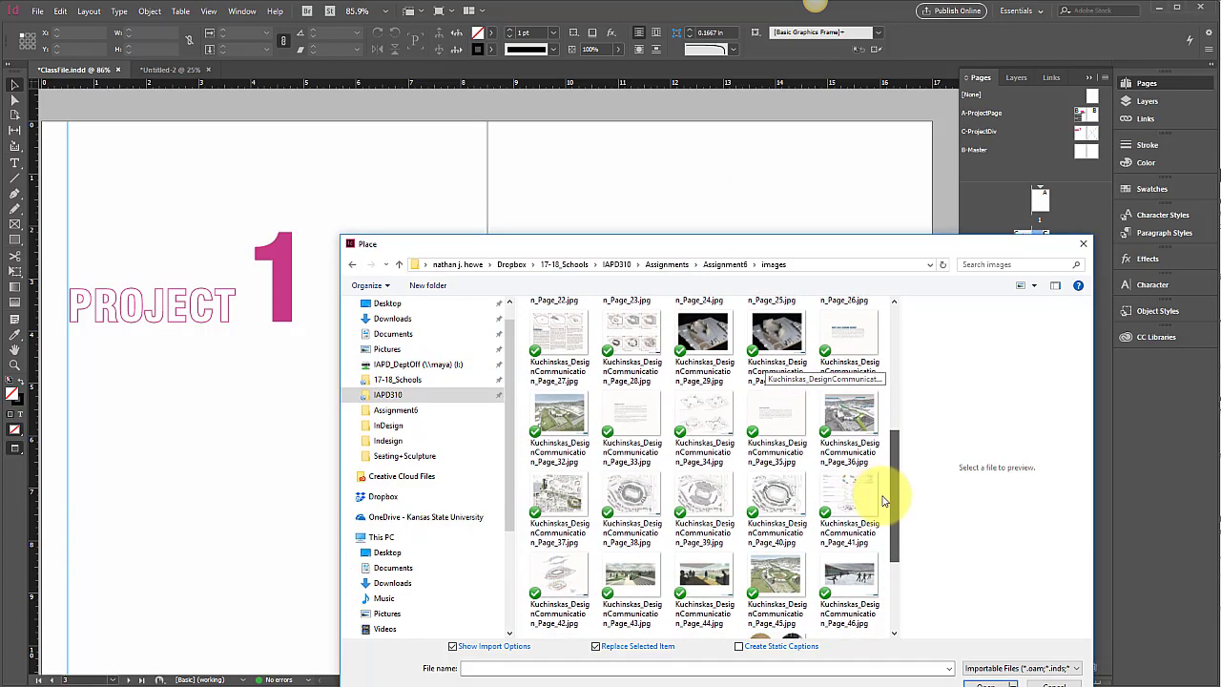
{"action": "left_click", "coordinate": [573, 440]}
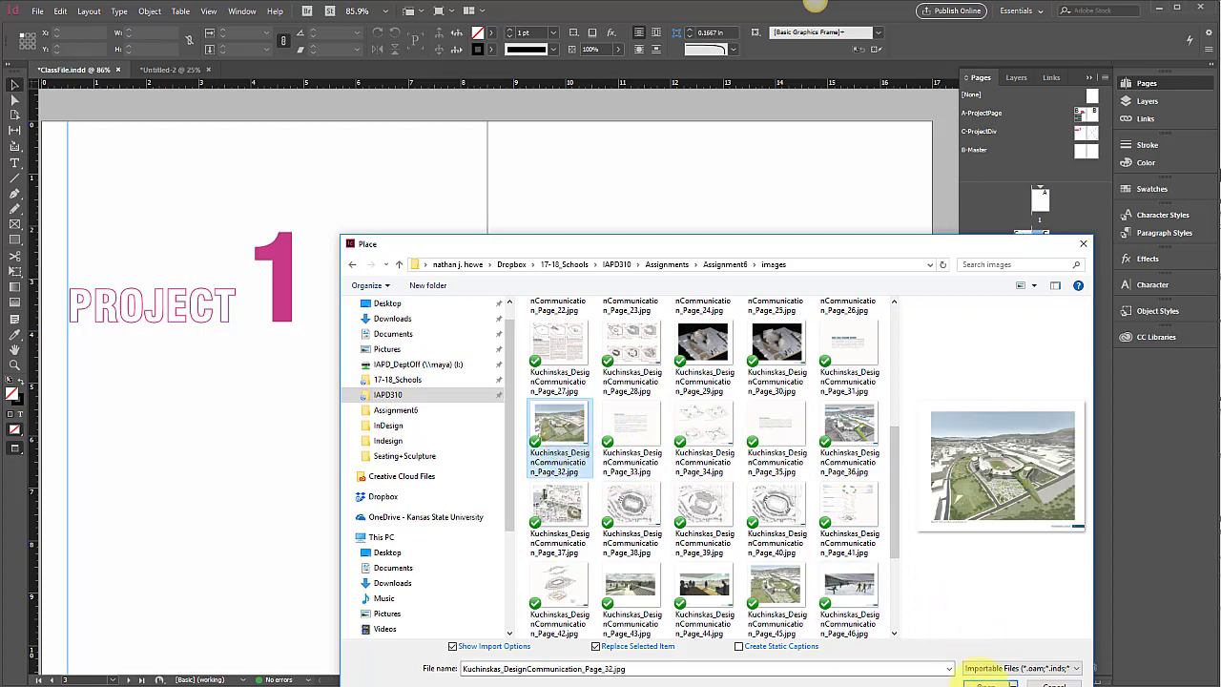
{"action": "left_click", "coordinate": [986, 683]}
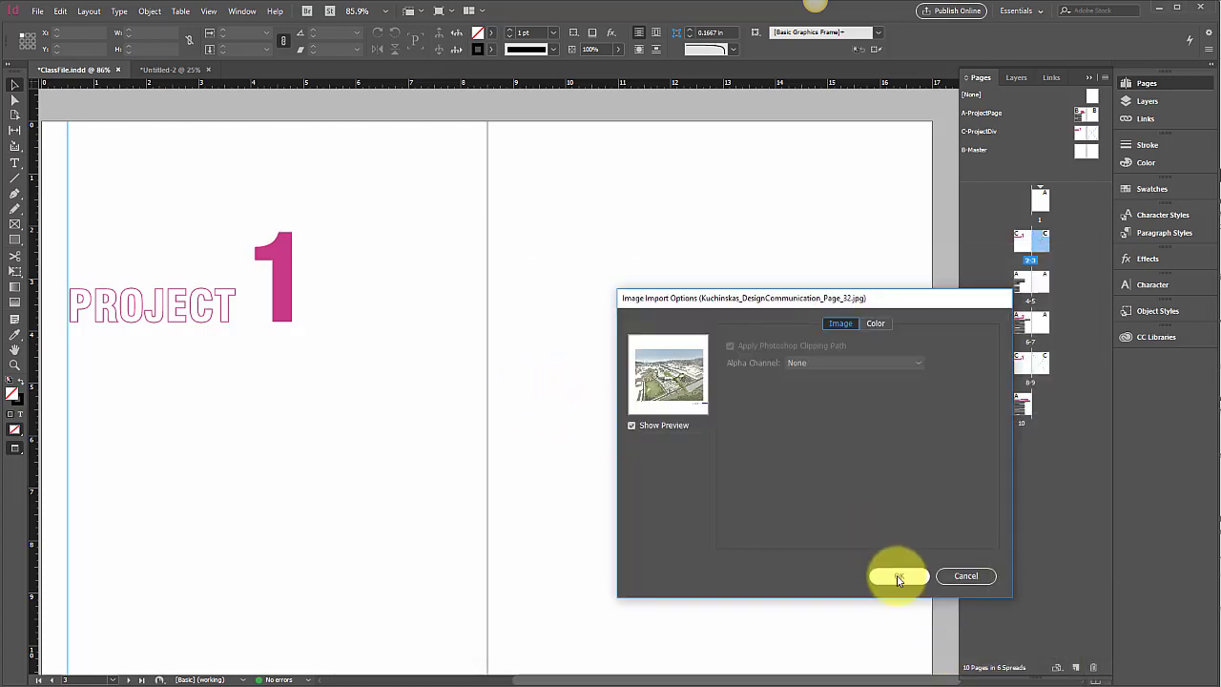
{"action": "left_click", "coordinate": [897, 575]}
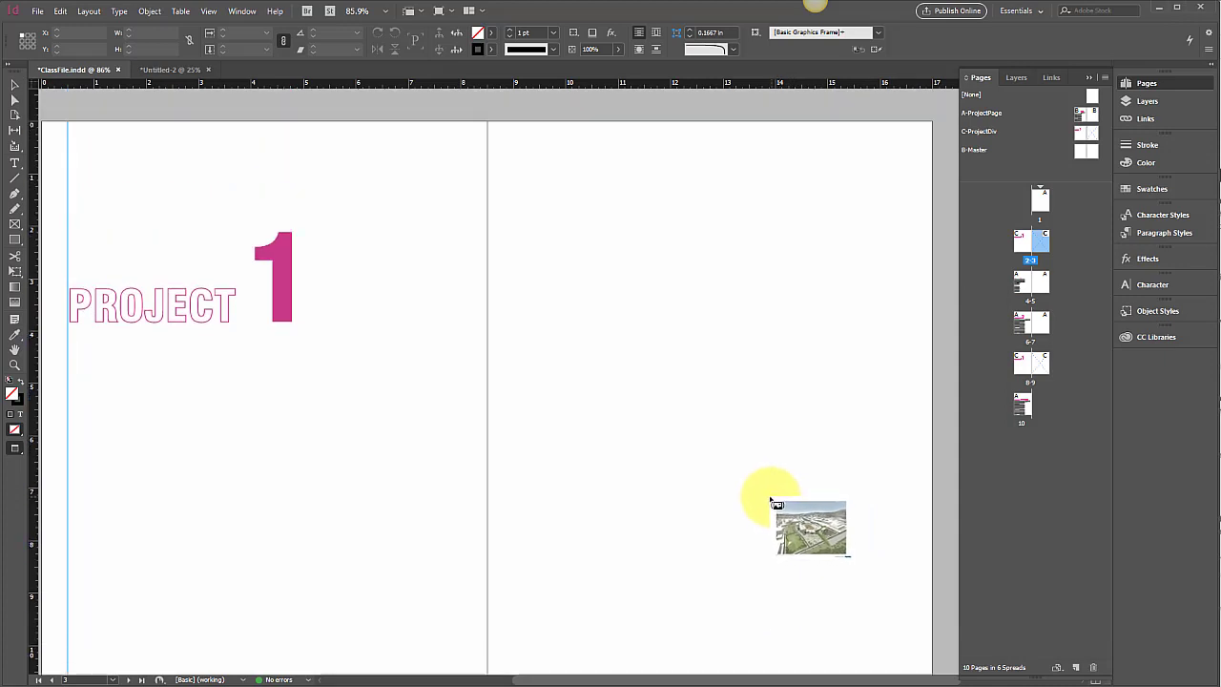
{"action": "key", "text": "Escape"}
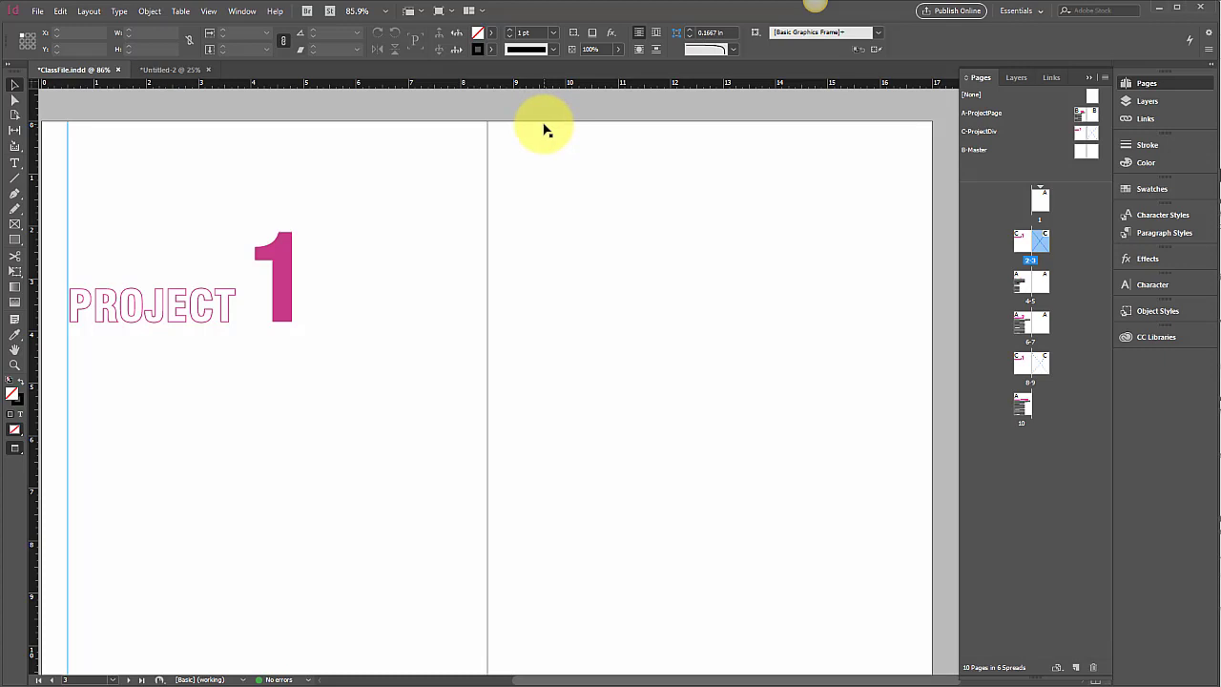
Step: Override the master frame on page 3 and place Kuchinskas_DesignCommunication_Page_32.jpg into it
{"action": "left_click", "coordinate": [545, 128]}
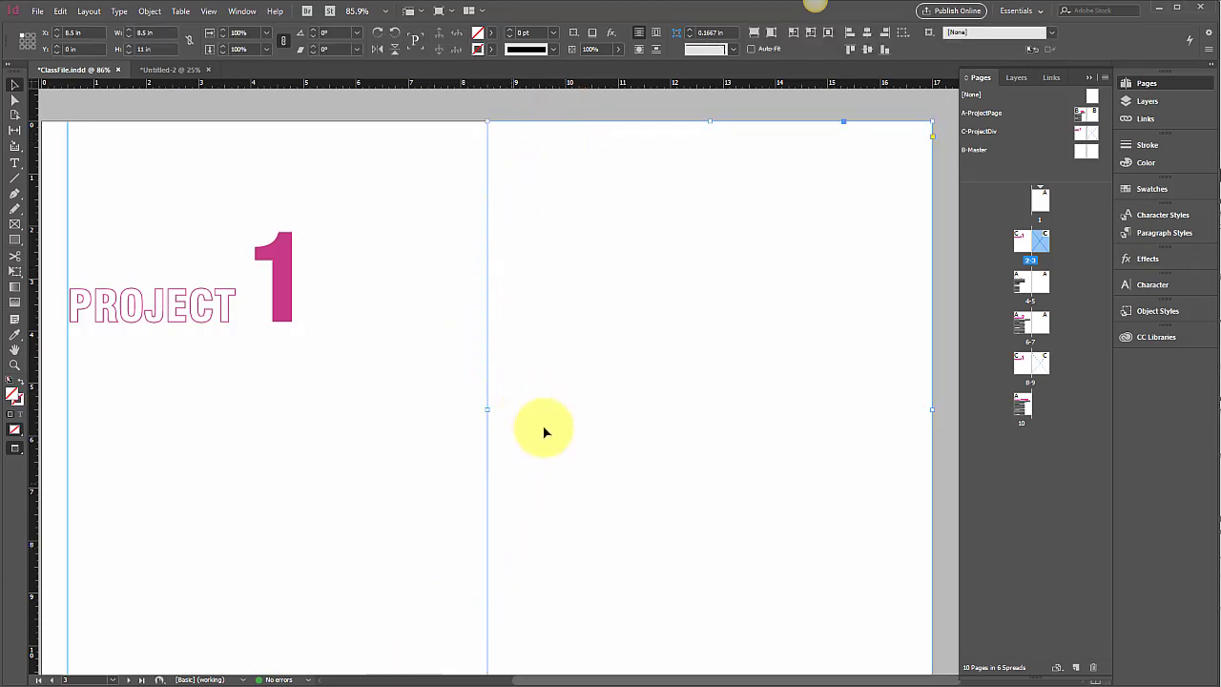
{"action": "left_click", "coordinate": [60, 11]}
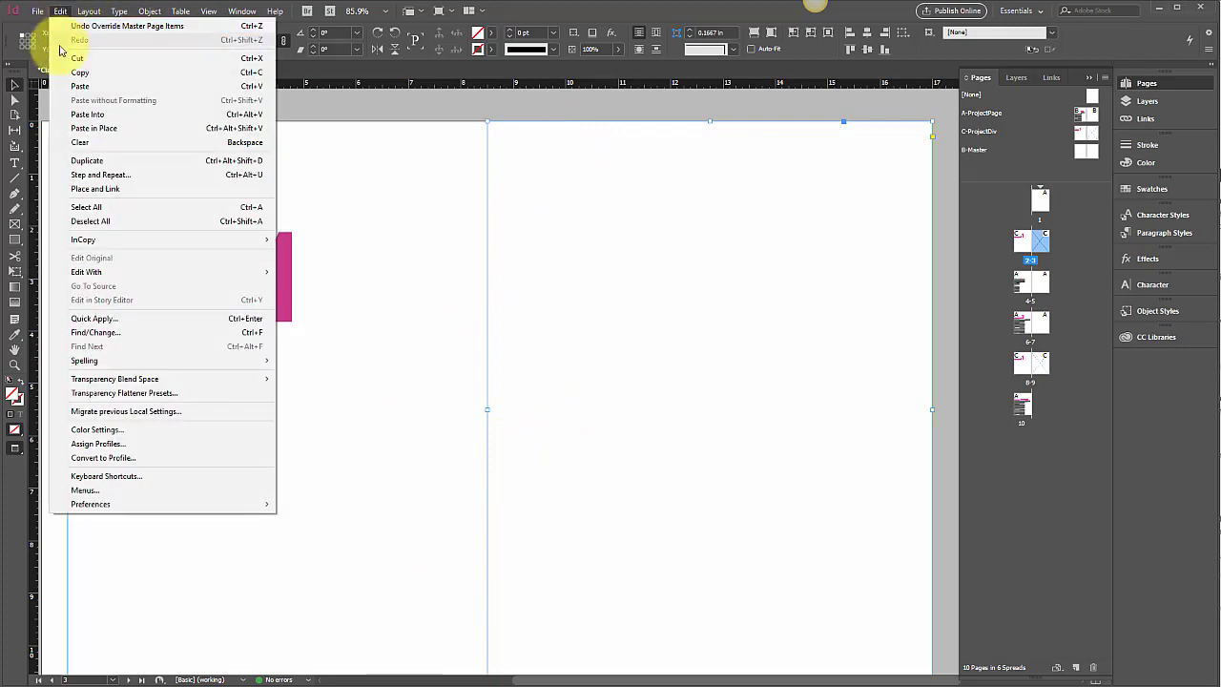
{"action": "mouse_move", "coordinate": [37, 14]}
{"action": "left_click", "coordinate": [85, 190]}
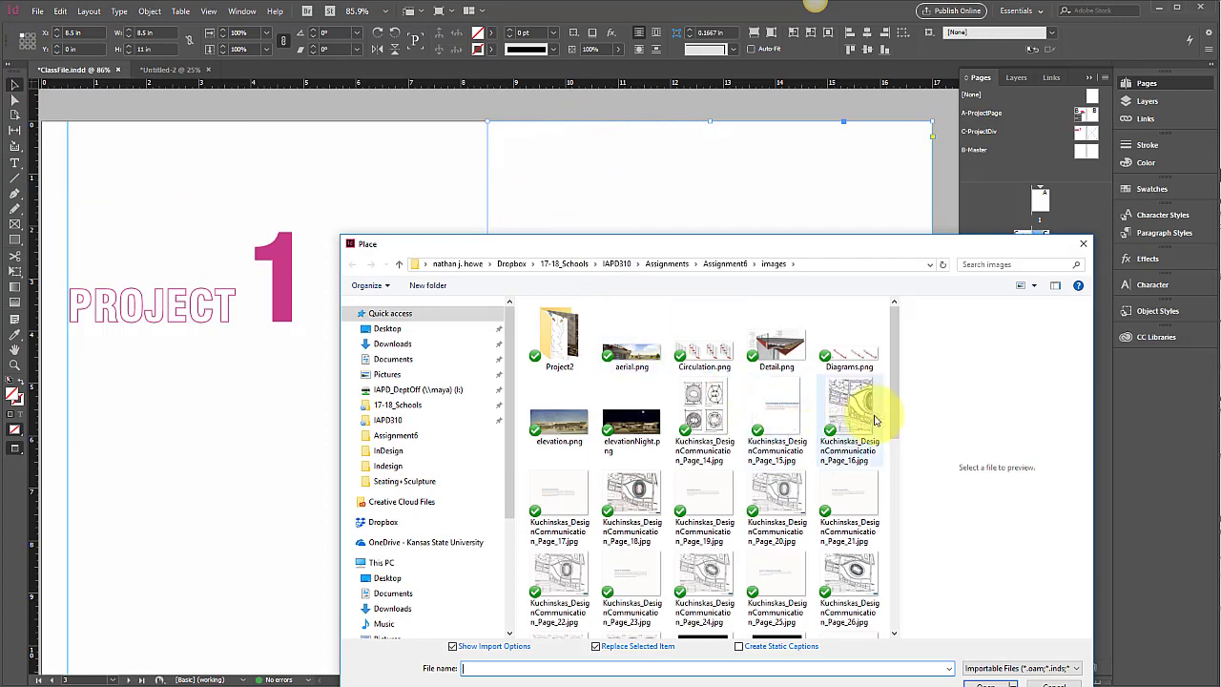
{"action": "scroll", "coordinate": [864, 448], "scroll_direction": "down", "scroll_amount": 3}
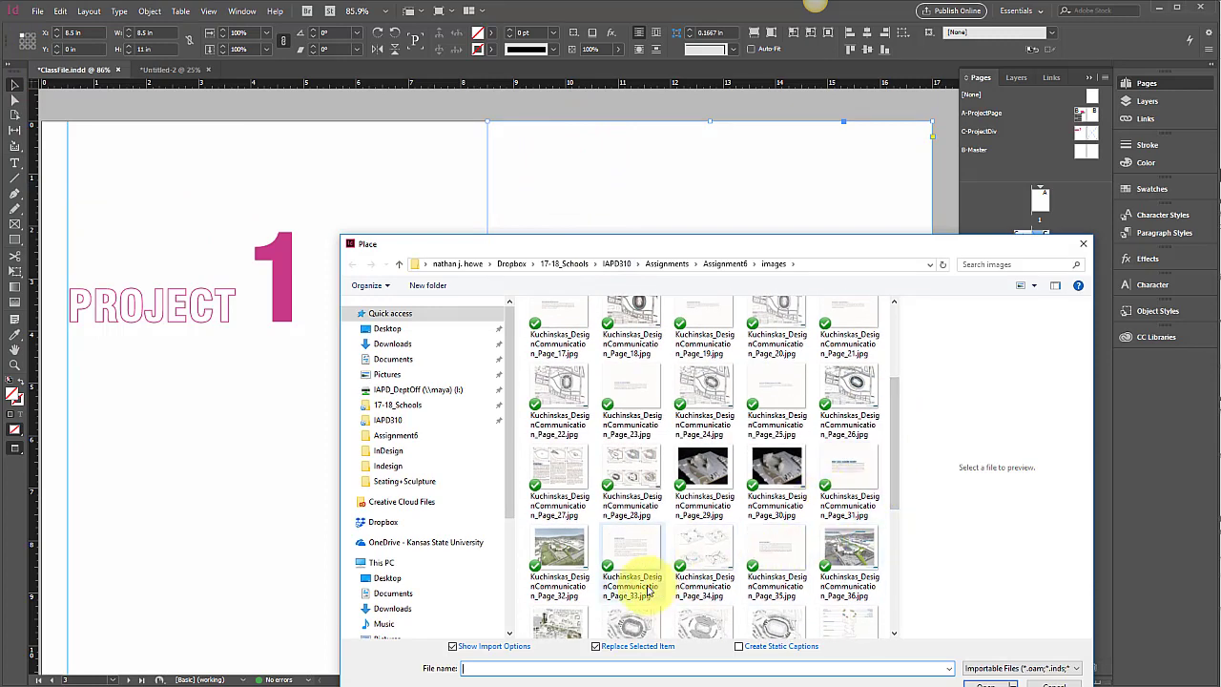
{"action": "left_click", "coordinate": [560, 551]}
{"action": "left_click", "coordinate": [987, 683]}
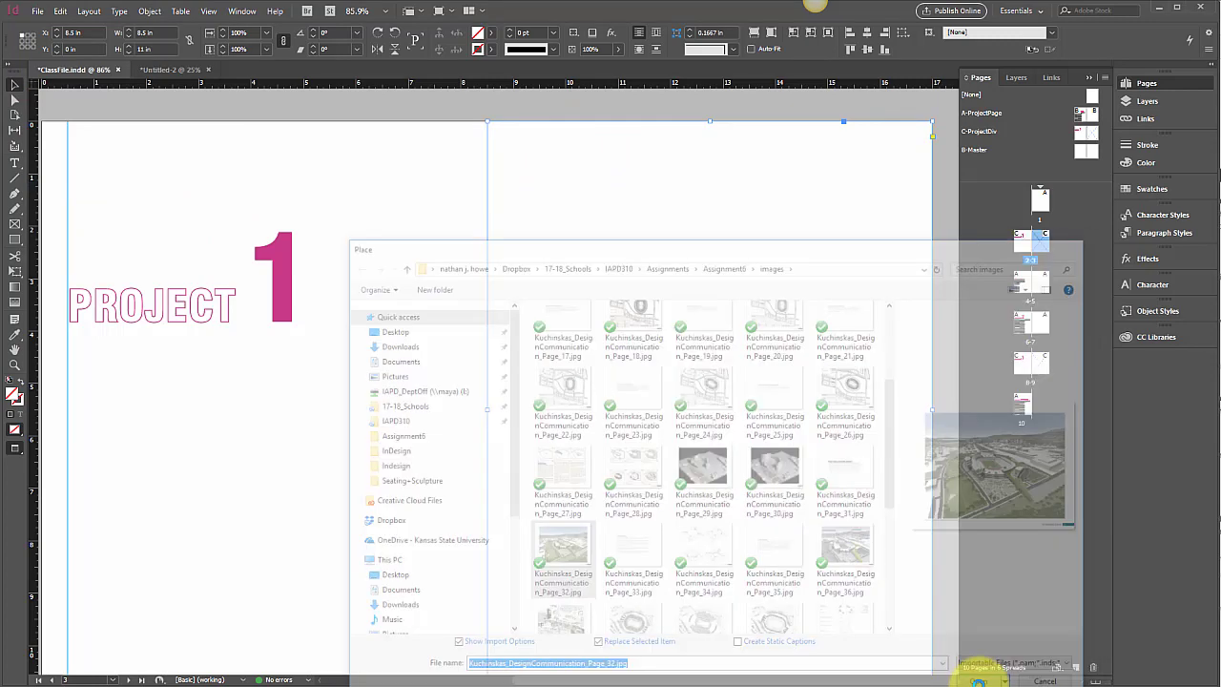
{"action": "left_click", "coordinate": [891, 575]}
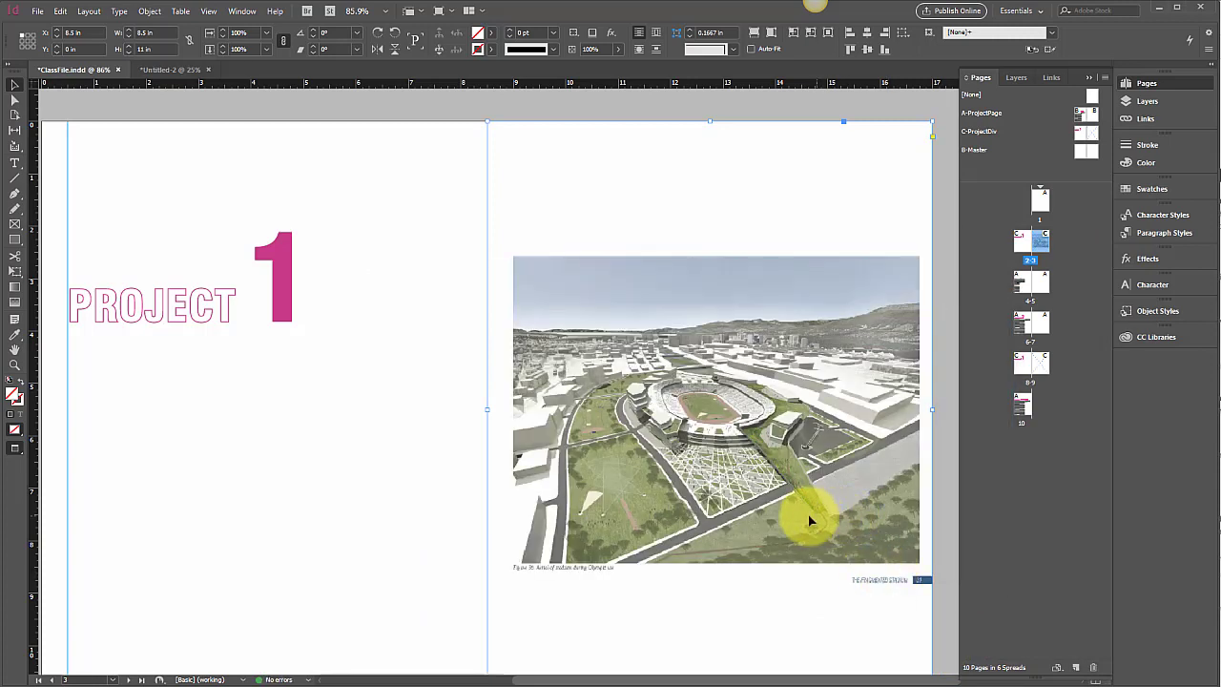
Step: Enlarge the placed image inside its frame so the stadium rendering fills page 3
{"action": "left_click", "coordinate": [14, 99]}
{"action": "left_click", "coordinate": [658, 299]}
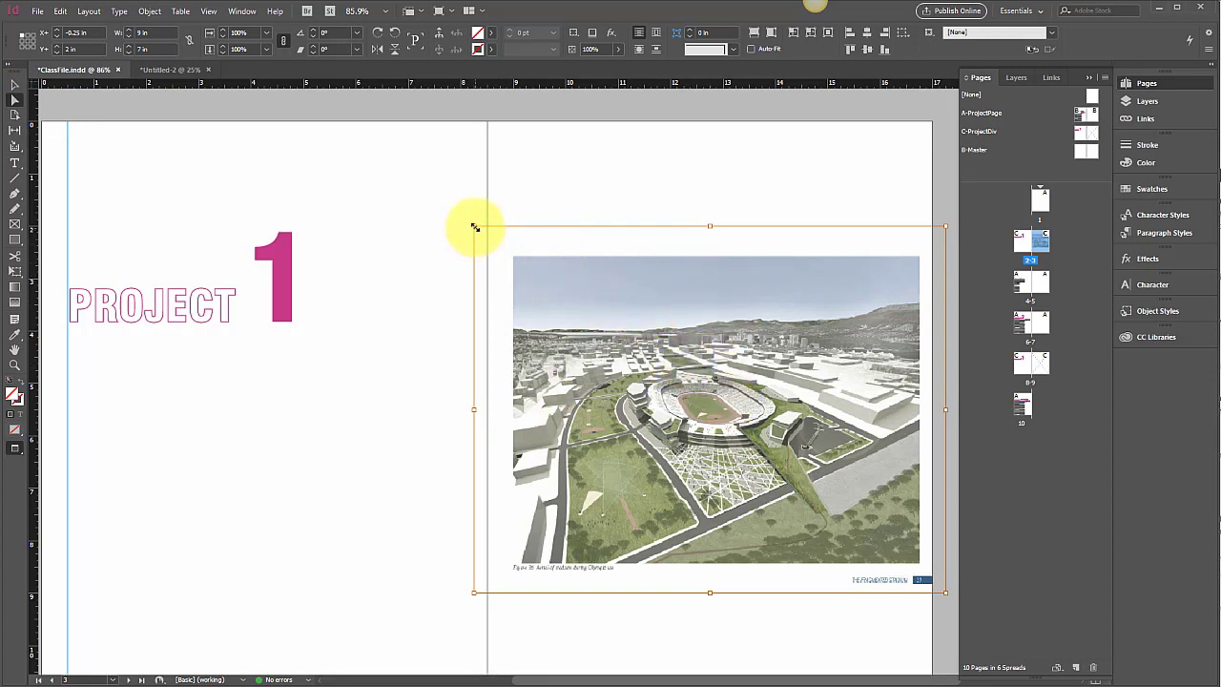
{"action": "left_click_drag", "start_coordinate": [474, 227], "coordinate": [337, 191]}
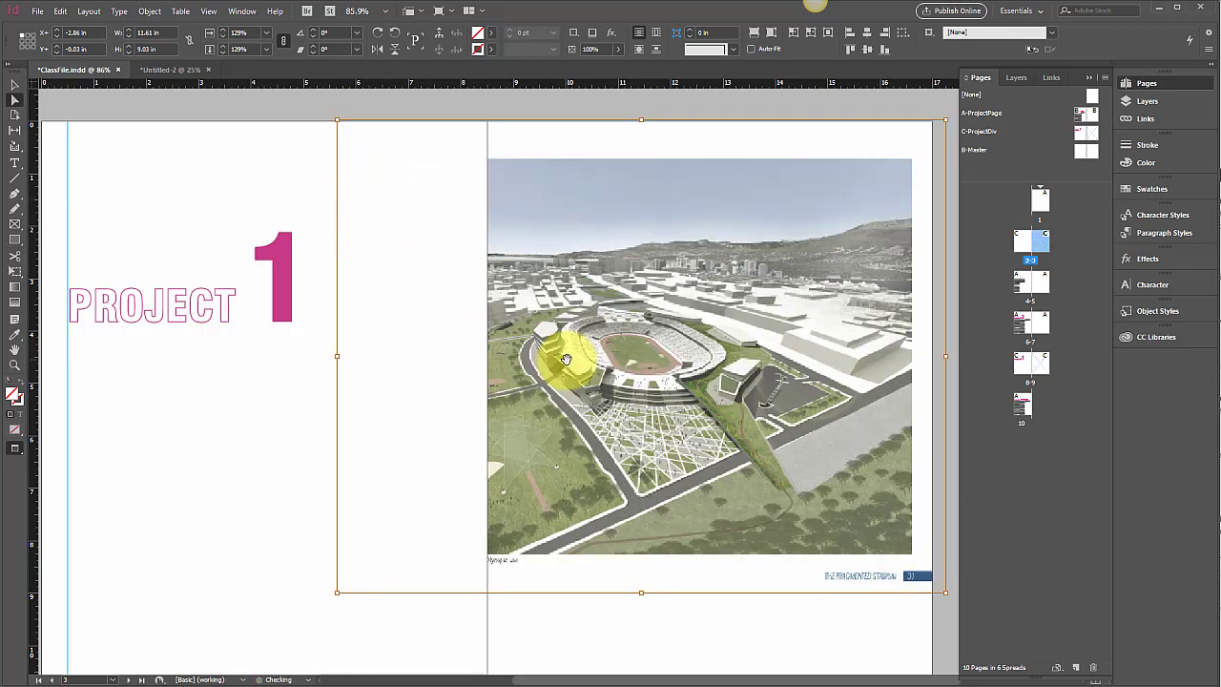
{"action": "scroll", "coordinate": [566, 349], "scroll_direction": "down", "scroll_amount": 1}
{"action": "key", "text": "ctrl+minus"}
{"action": "key", "text": "ctrl+minus"}
{"action": "key", "text": "ctrl+minus"}
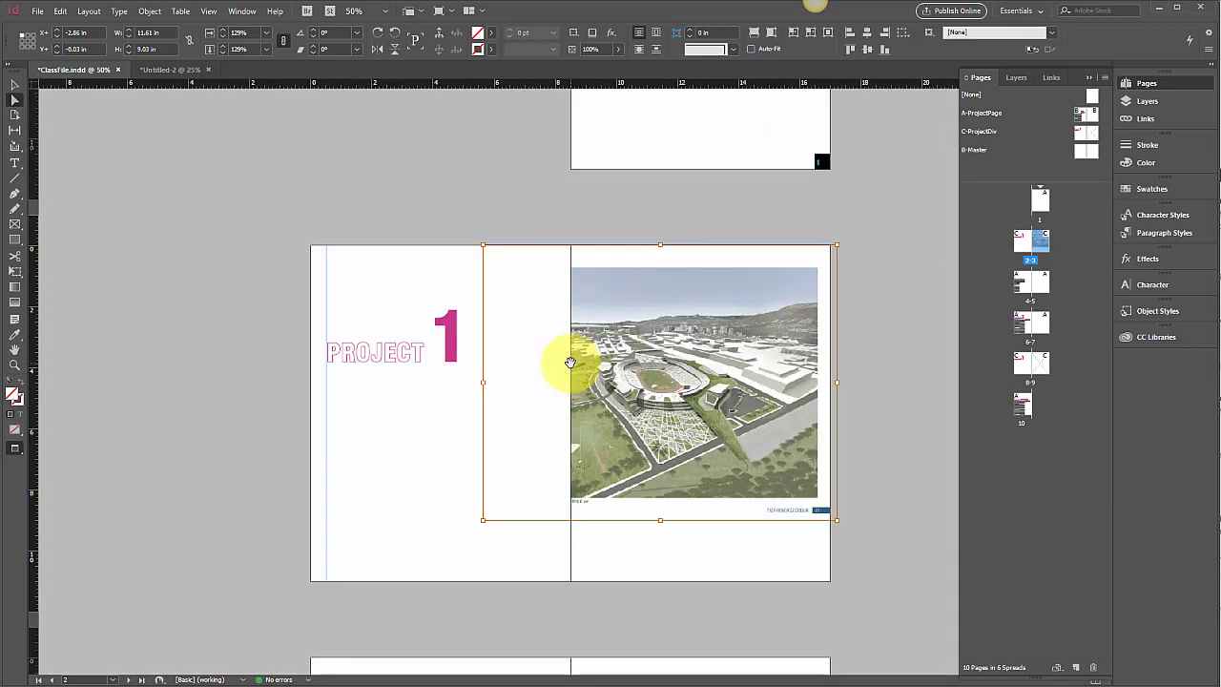
{"action": "left_click_drag", "start_coordinate": [836, 520], "coordinate": [873, 591]}
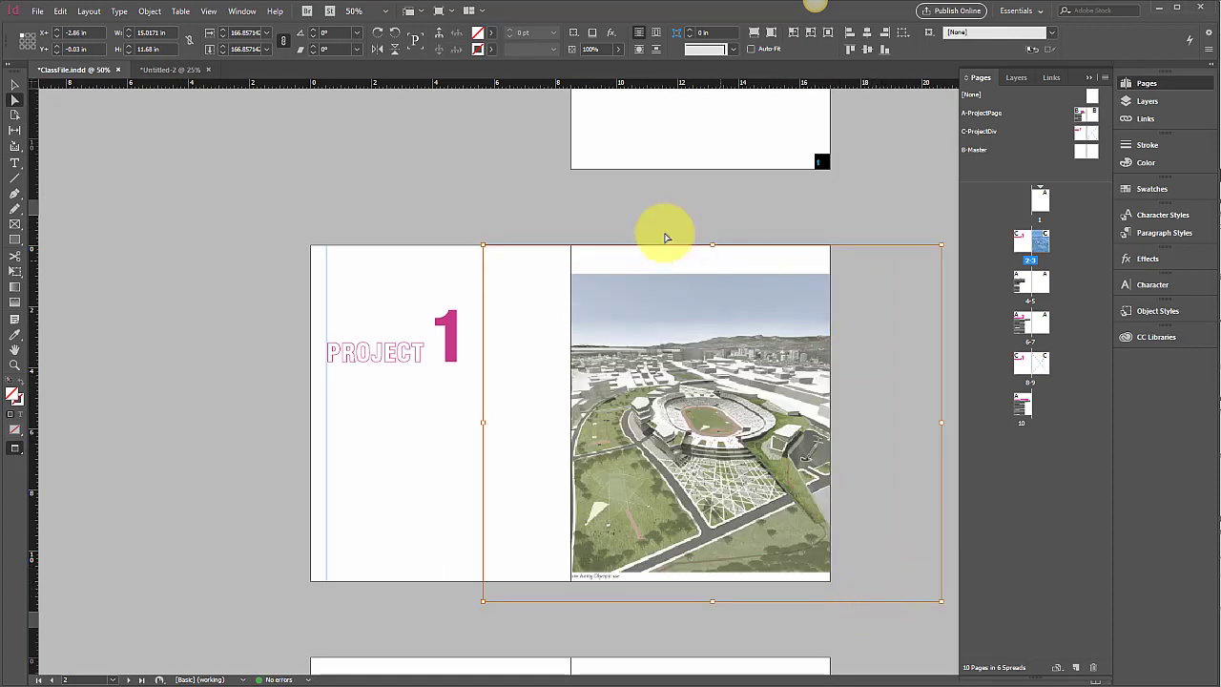
{"action": "left_click_drag", "start_coordinate": [481, 245], "coordinate": [435, 209]}
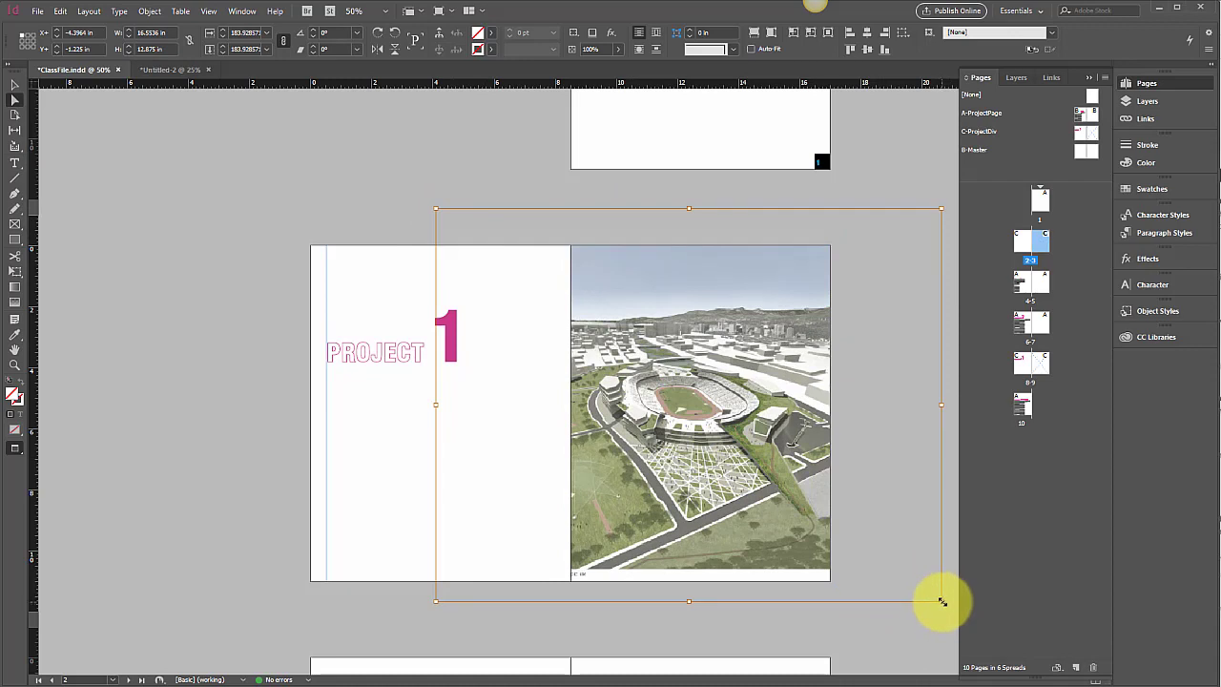
{"action": "left_click_drag", "start_coordinate": [940, 601], "coordinate": [947, 622]}
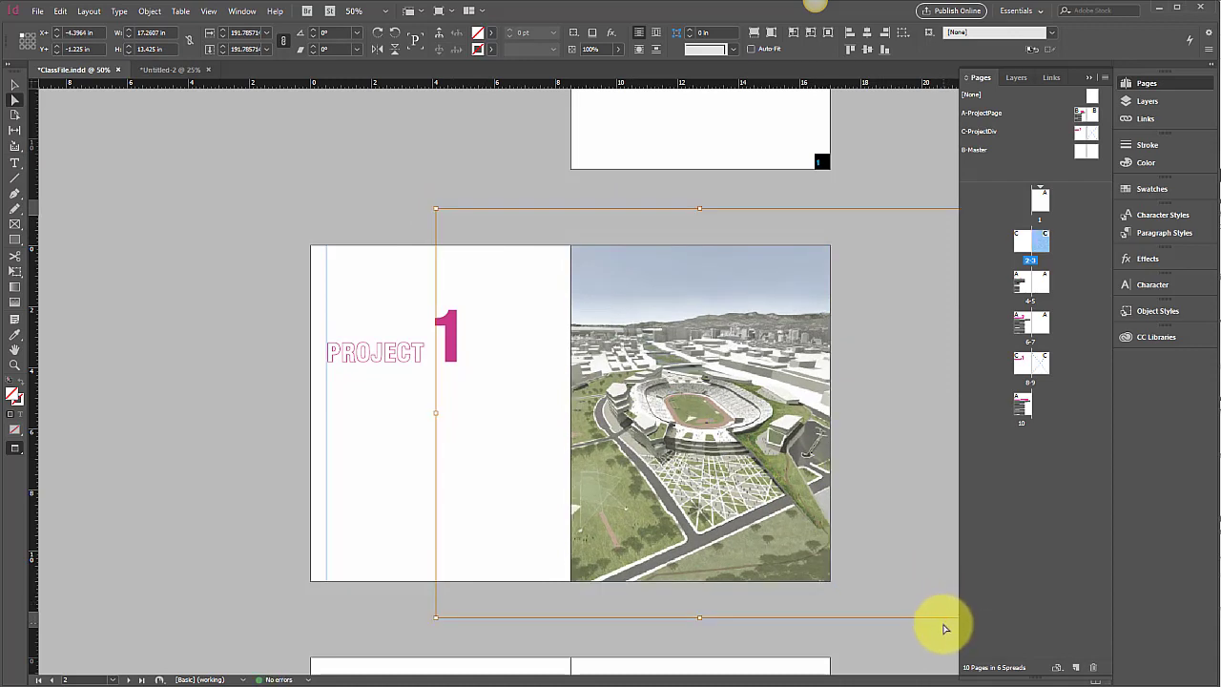
Step: Undo the last image resize and reselect the image frame on page 3
{"action": "left_click", "coordinate": [14, 85]}
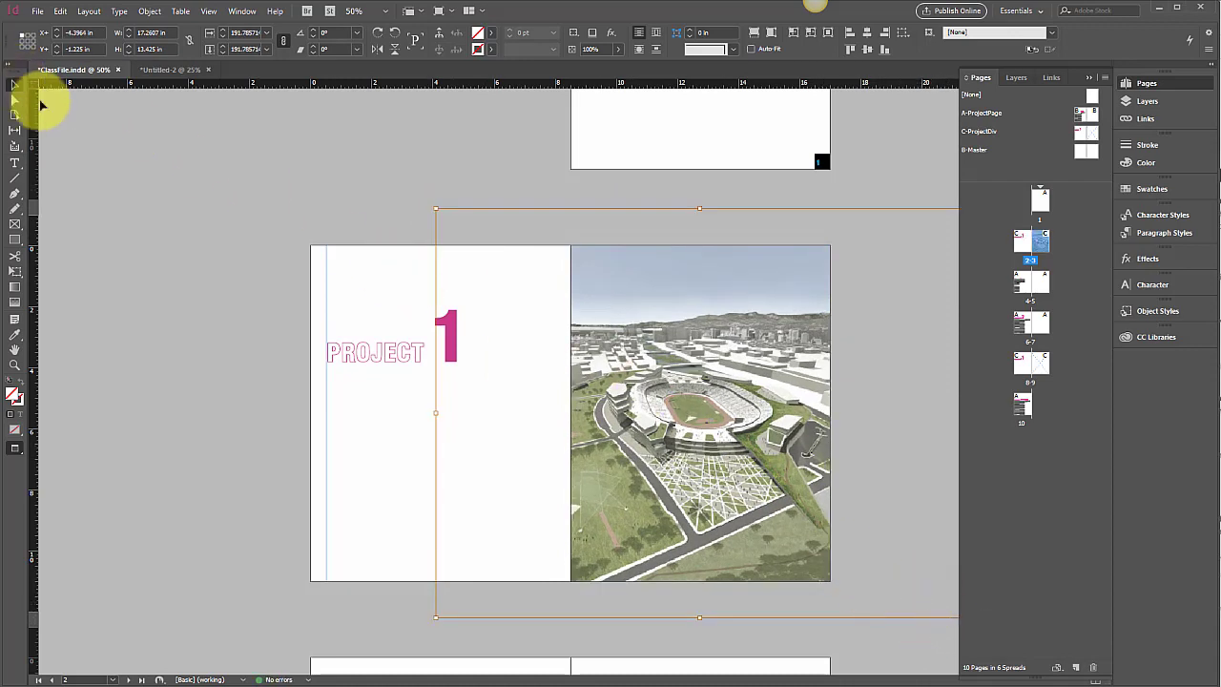
{"action": "key", "text": "ctrl+z"}
{"action": "left_click", "coordinate": [706, 284]}
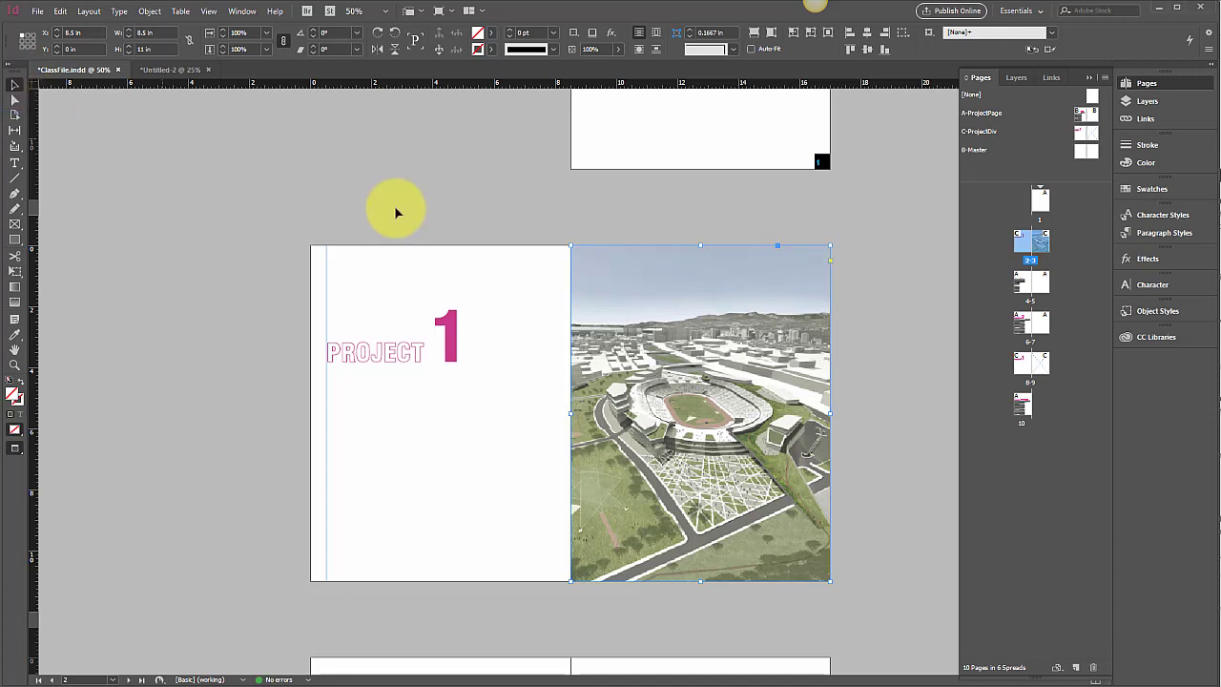
{"action": "left_click", "coordinate": [758, 231]}
{"action": "left_click", "coordinate": [737, 269]}
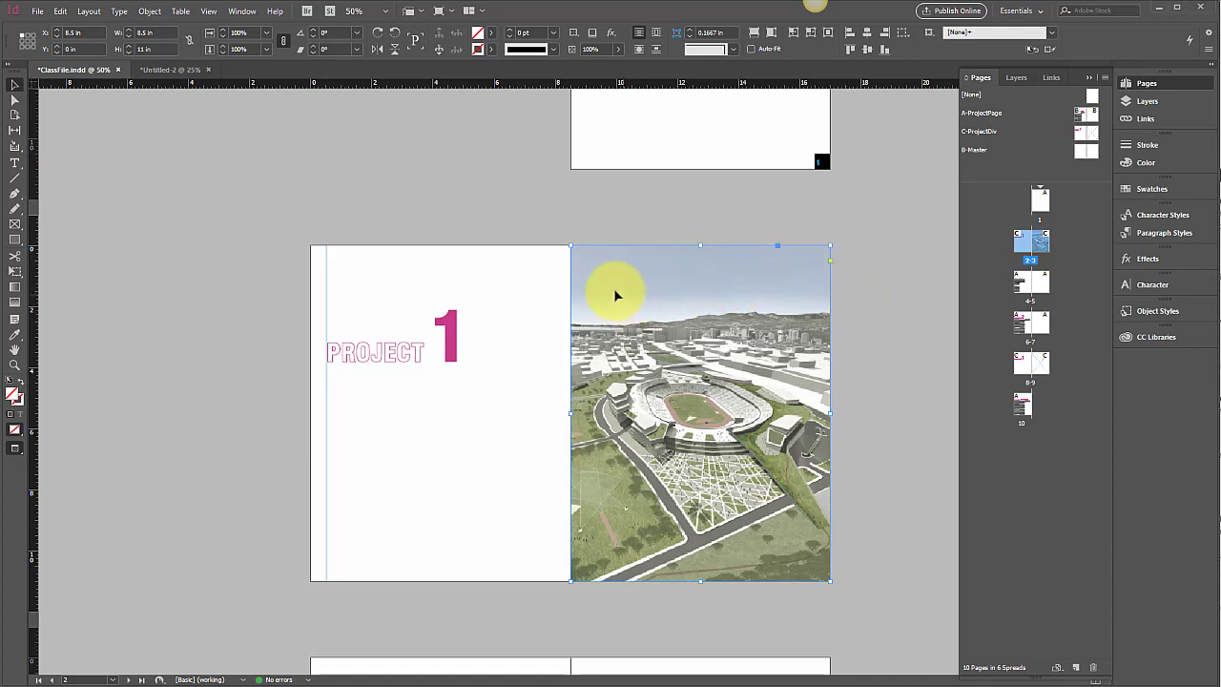
Step: Try cropping the stadium image frame on page 3 by resizing it from its bottom, side and corner, then undo the resizing
{"action": "left_click", "coordinate": [419, 357]}
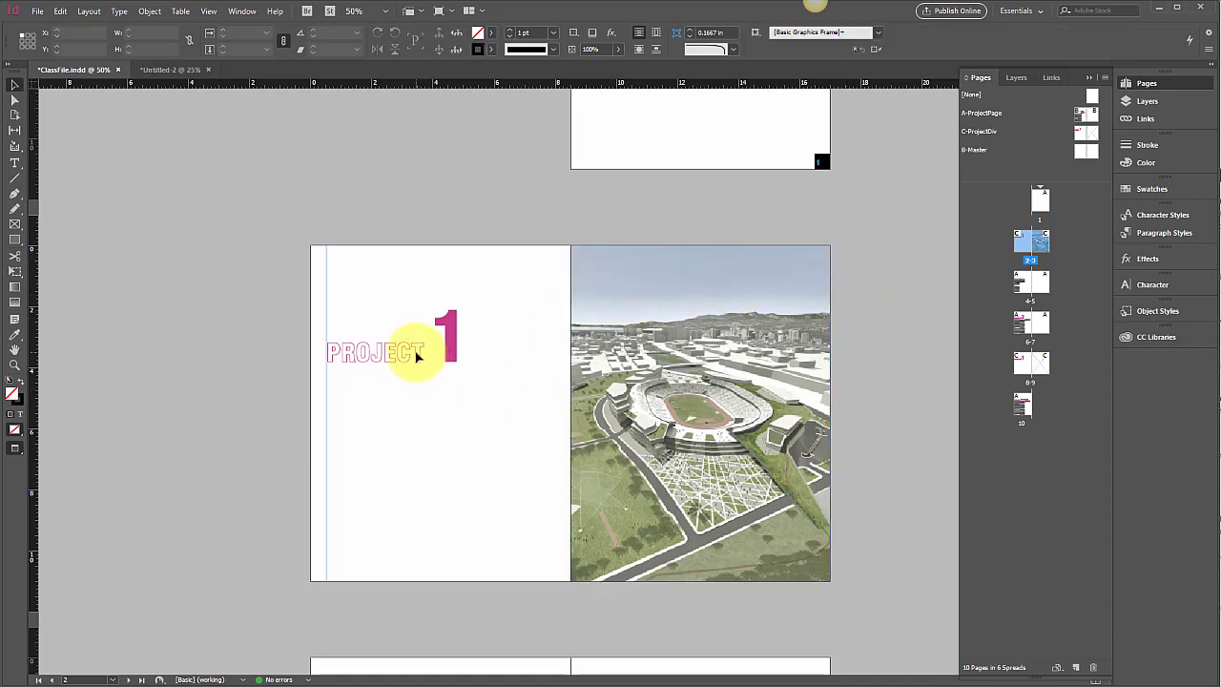
{"action": "left_click", "coordinate": [673, 355]}
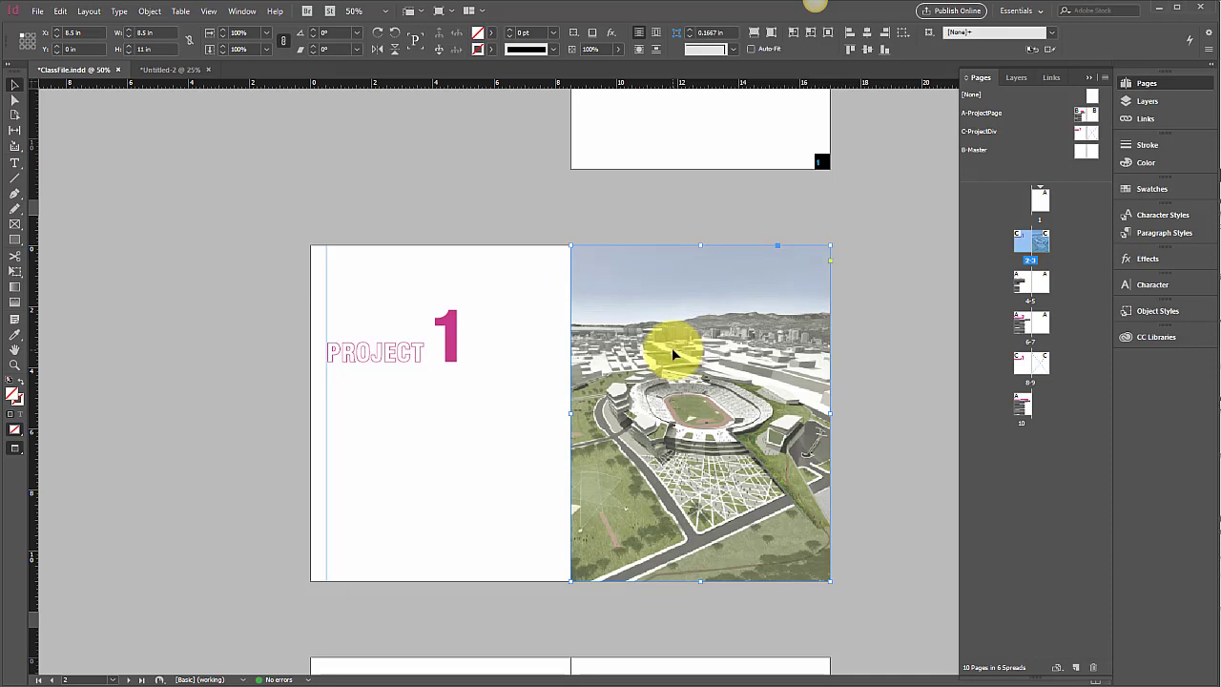
{"action": "key", "text": "a"}
{"action": "left_click", "coordinate": [673, 354]}
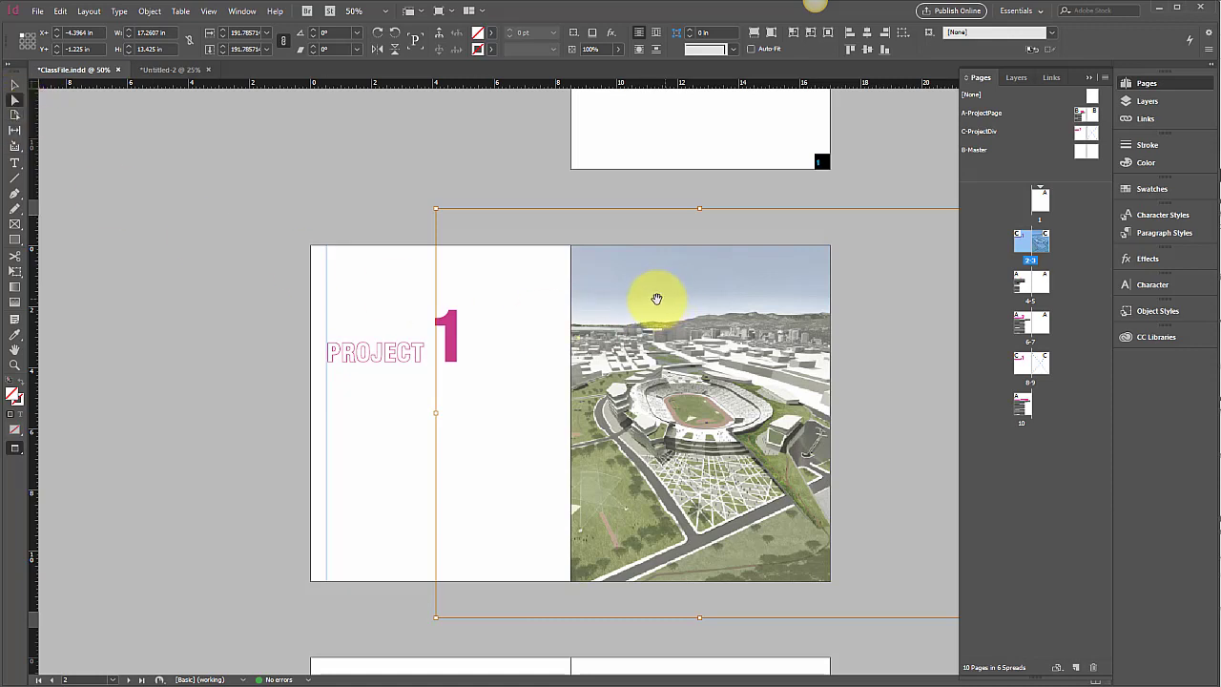
{"action": "mouse_move", "coordinate": [436, 208]}
{"action": "left_mouse_down"}
{"action": "mouse_move", "coordinate": [444, 218]}
{"action": "mouse_move", "coordinate": [437, 207]}
{"action": "left_mouse_up"}
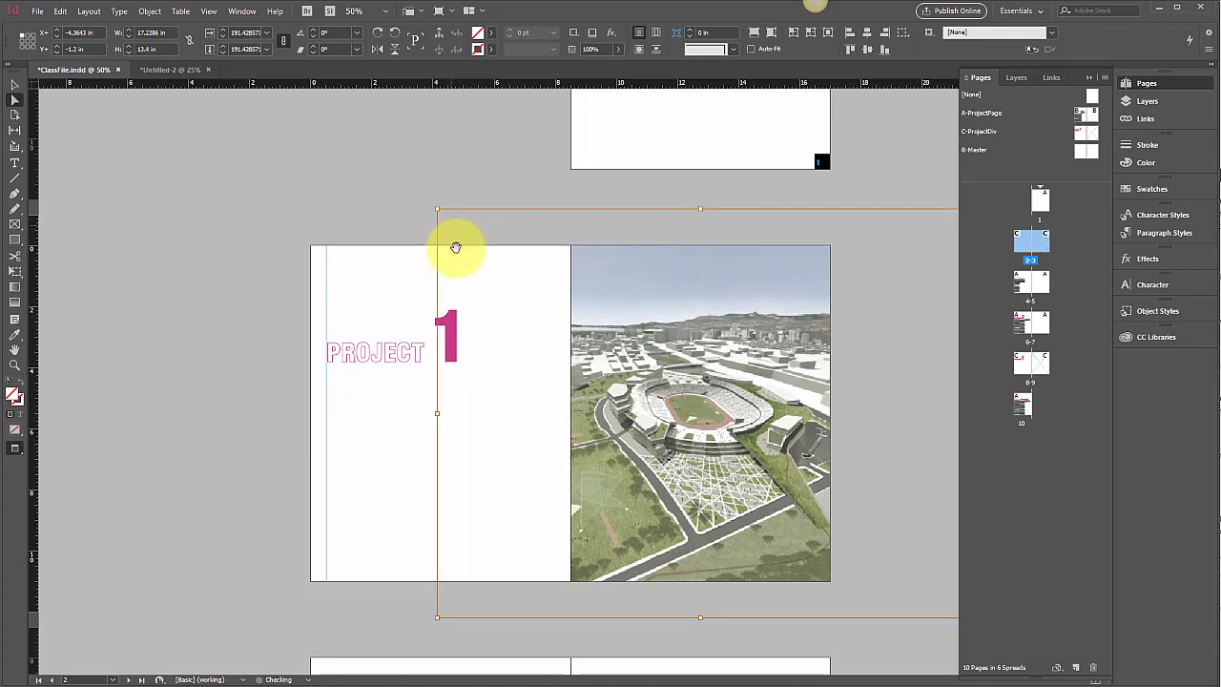
{"action": "left_click", "coordinate": [462, 638]}
{"action": "left_click", "coordinate": [629, 545]}
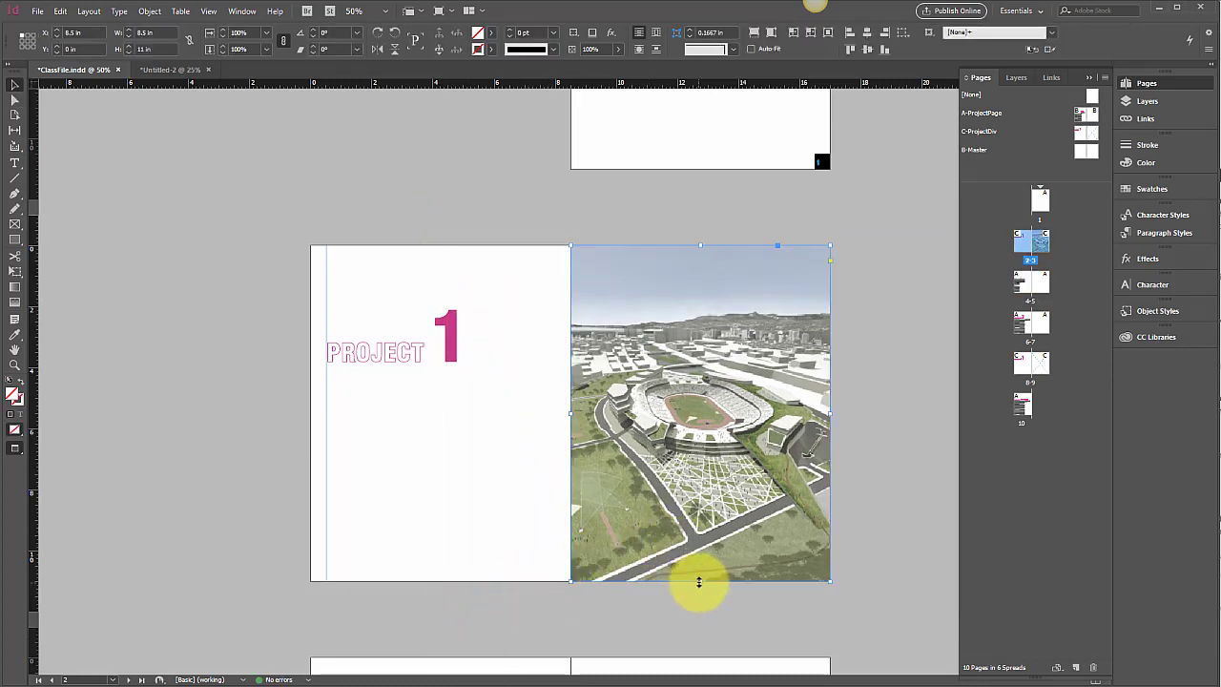
{"action": "left_click_drag", "start_coordinate": [699, 581], "coordinate": [731, 536]}
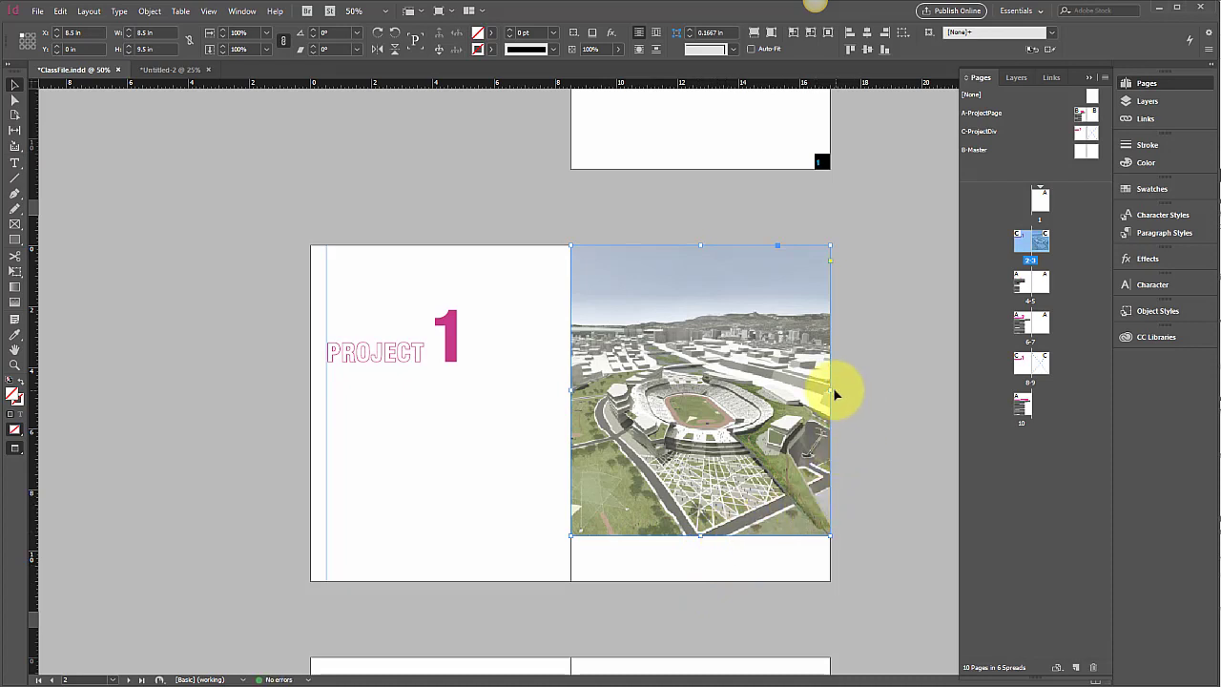
{"action": "left_click_drag", "start_coordinate": [824, 392], "coordinate": [770, 393]}
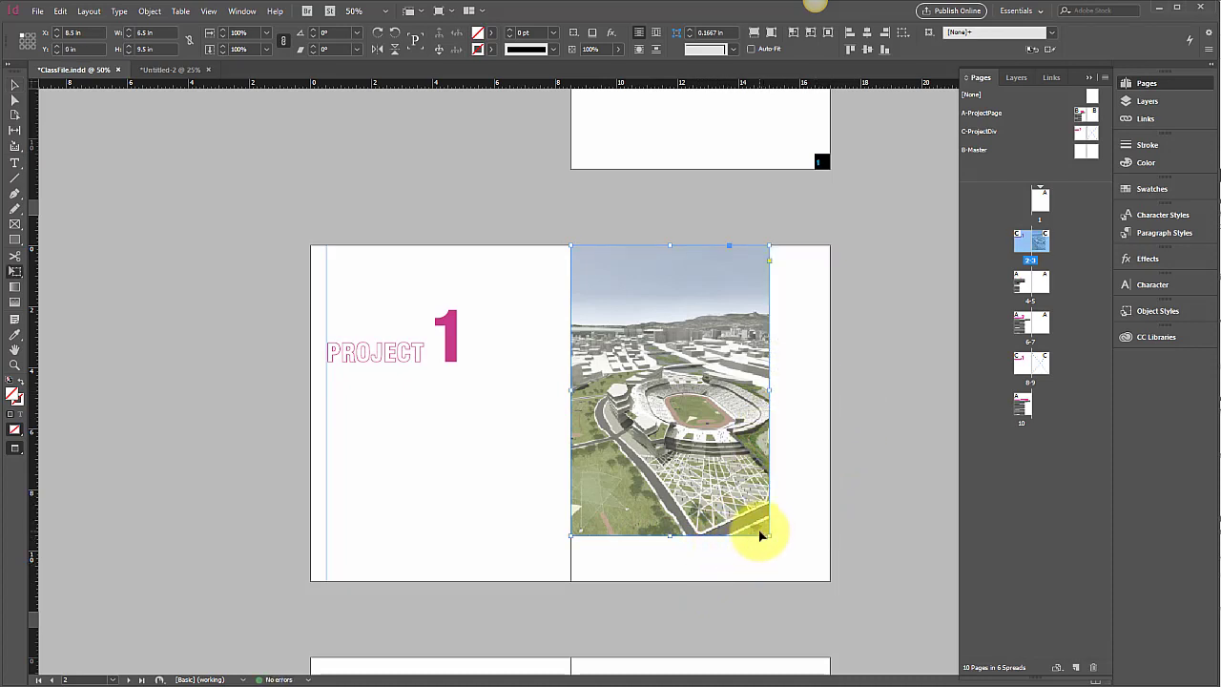
{"action": "left_click", "coordinate": [23, 274]}
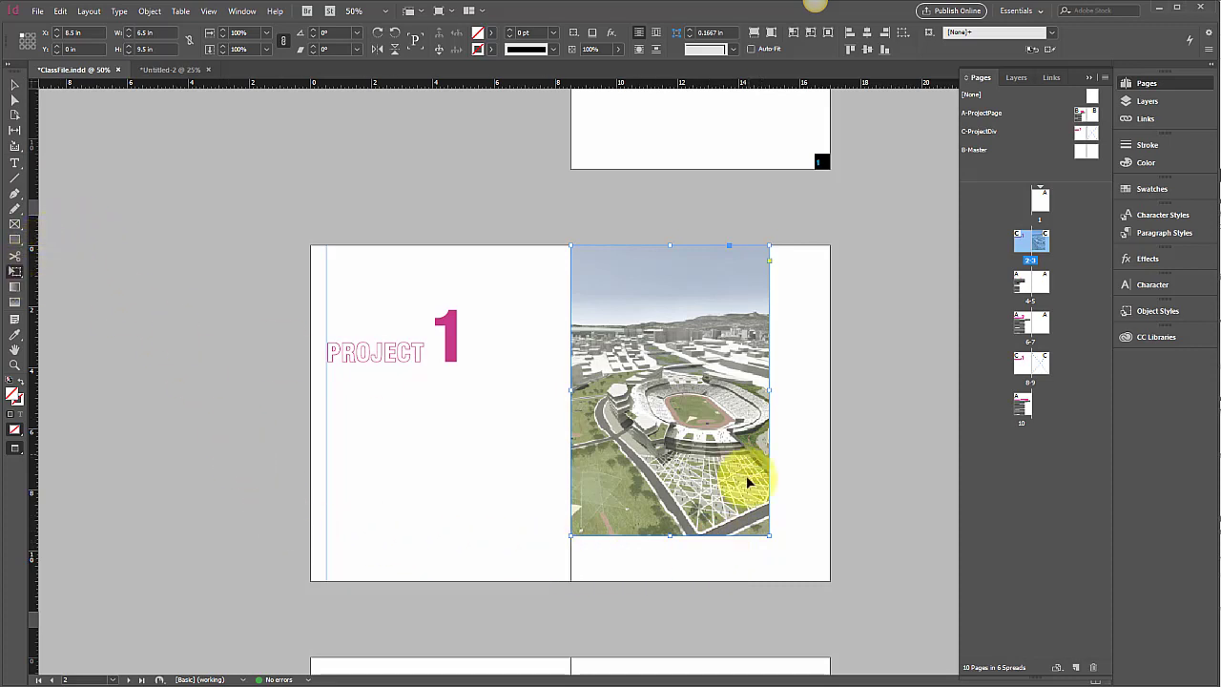
{"action": "left_click_drag", "start_coordinate": [767, 537], "coordinate": [821, 564]}
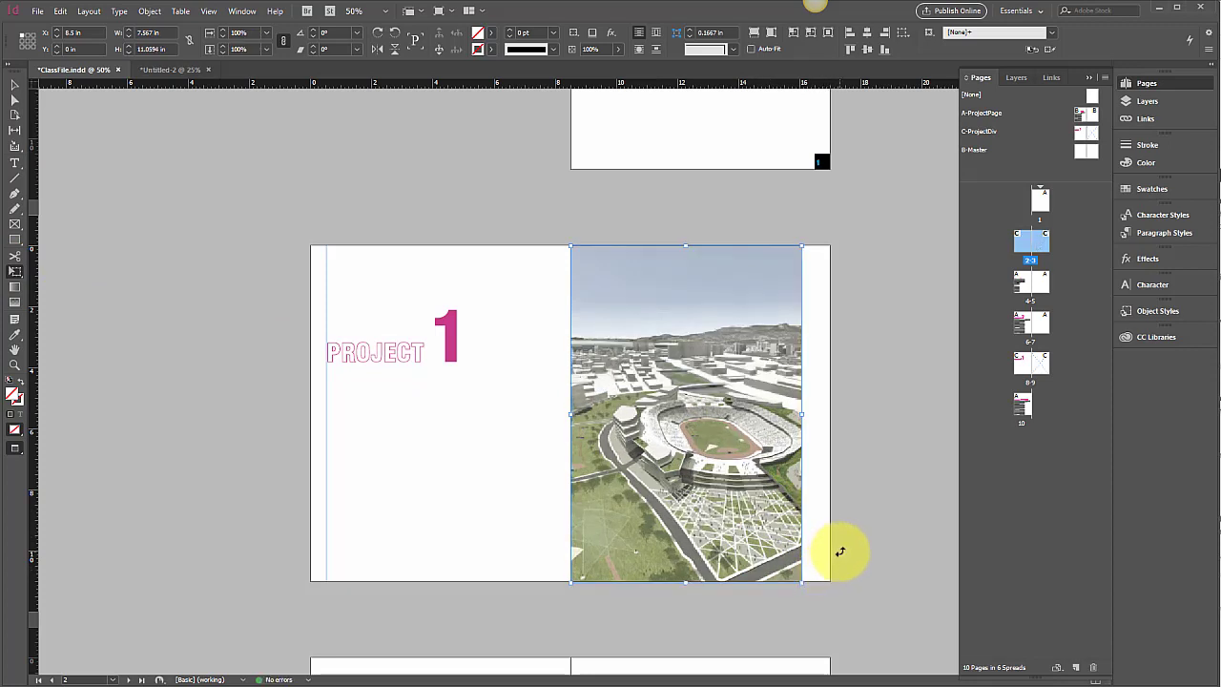
{"action": "key", "text": "ctrl+z"}
{"action": "key", "text": "ctrl+z"}
{"action": "key", "text": "ctrl+z"}
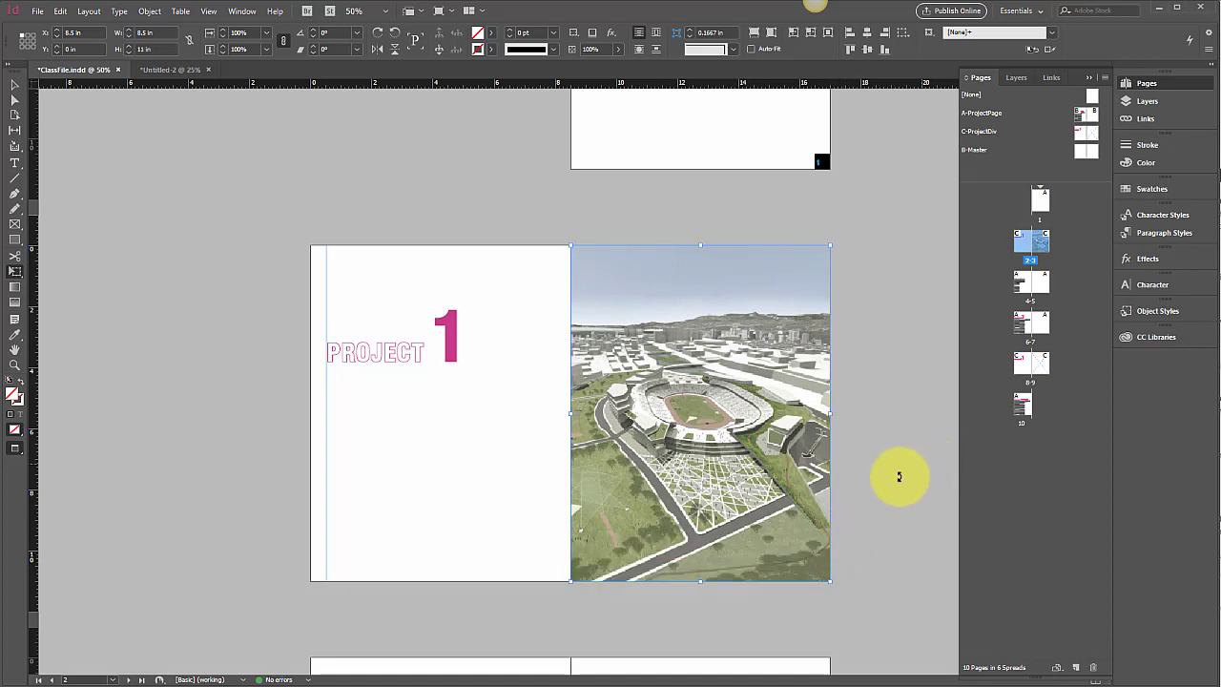
Step: Set the document's display performance to High Quality Display so the placed image renders sharply
{"action": "key", "text": "v"}
{"action": "left_click", "coordinate": [884, 475]}
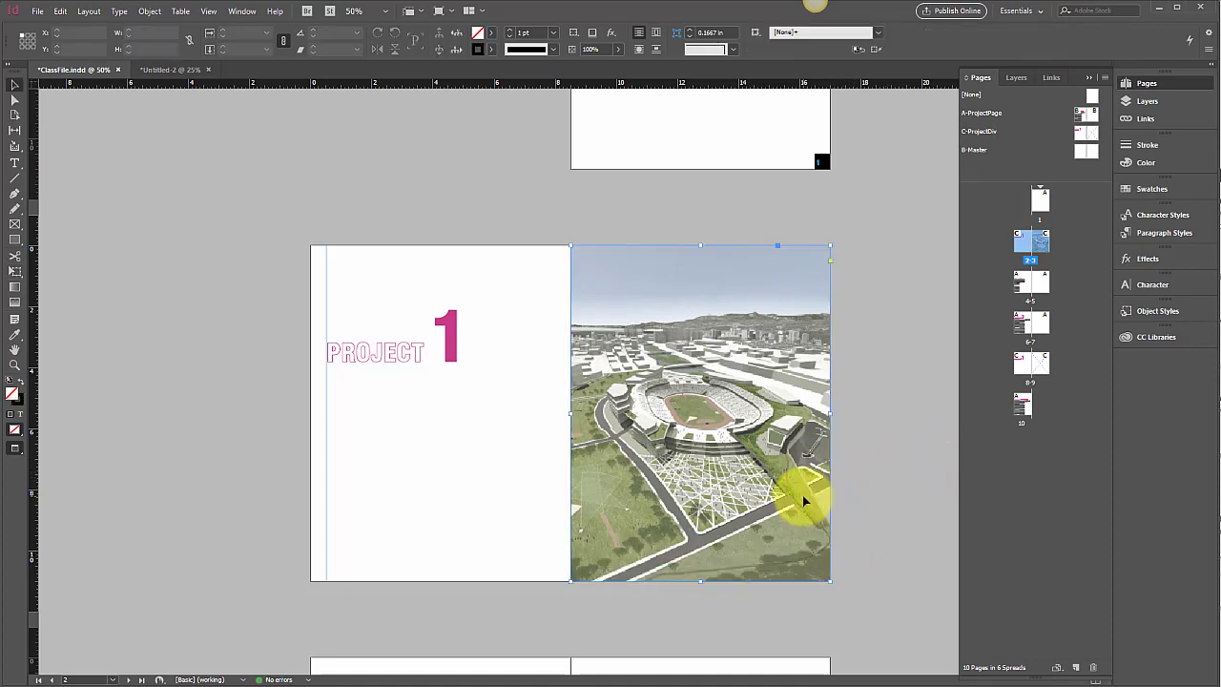
{"action": "left_click", "coordinate": [801, 494]}
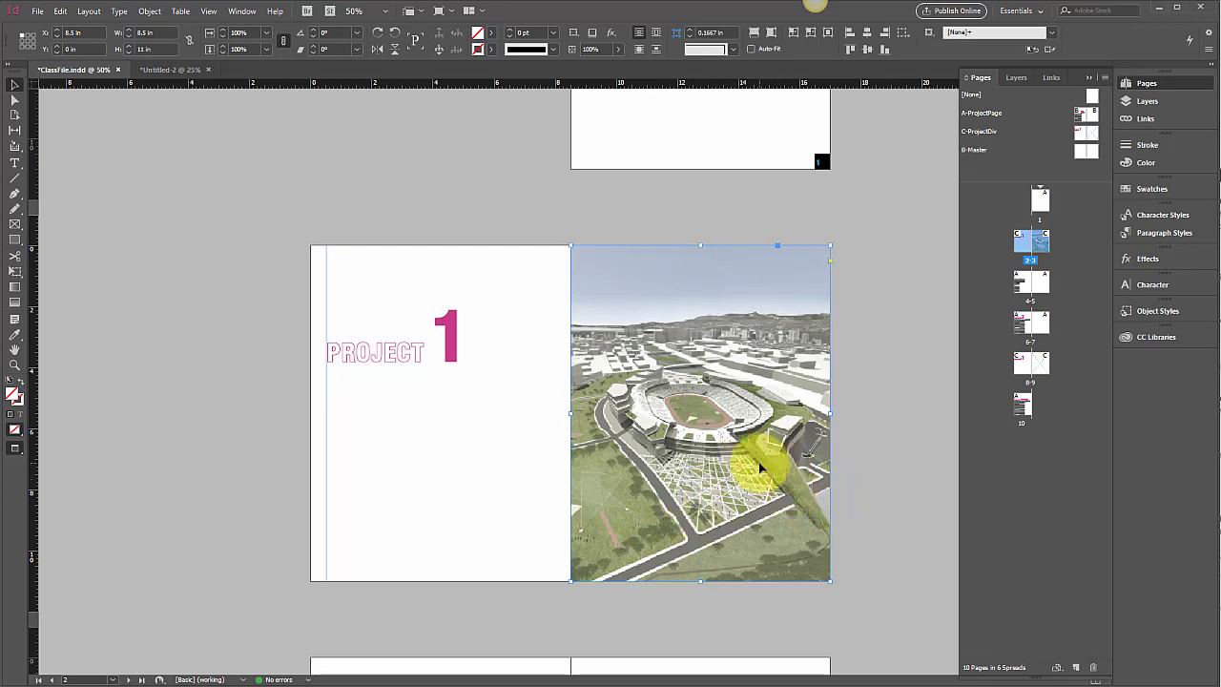
{"action": "scroll", "coordinate": [758, 462], "scroll_direction": "up", "scroll_amount": 3}
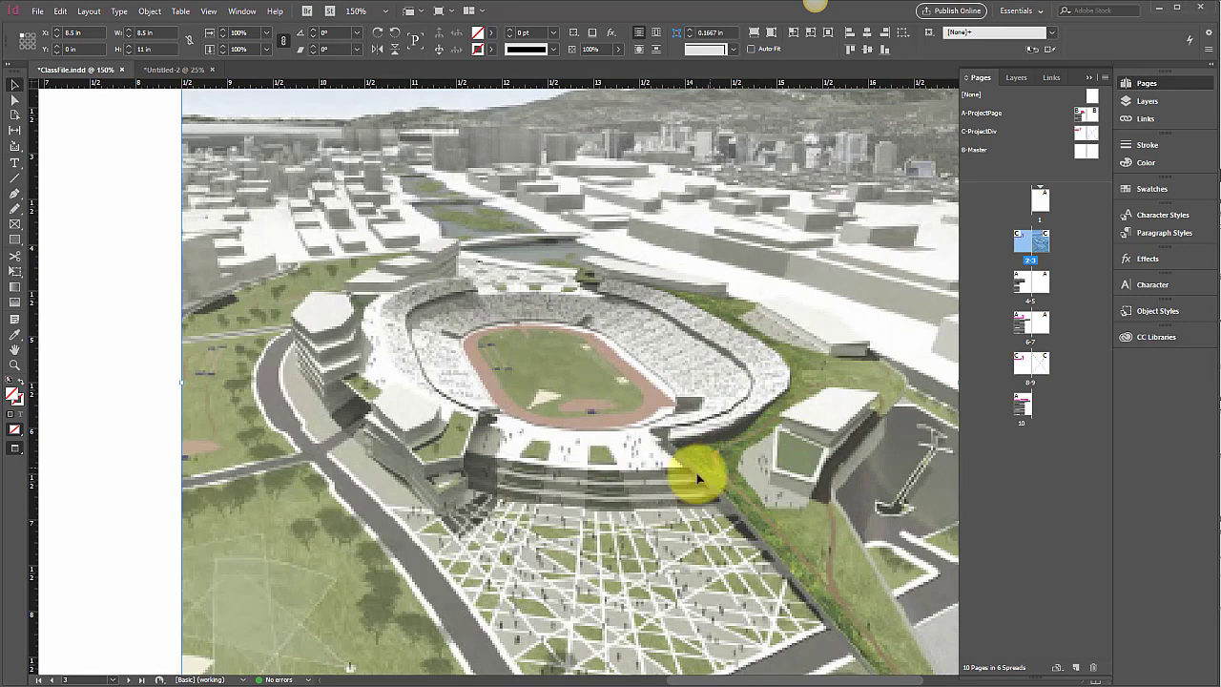
{"action": "scroll", "coordinate": [597, 461], "scroll_direction": "down", "scroll_amount": 3}
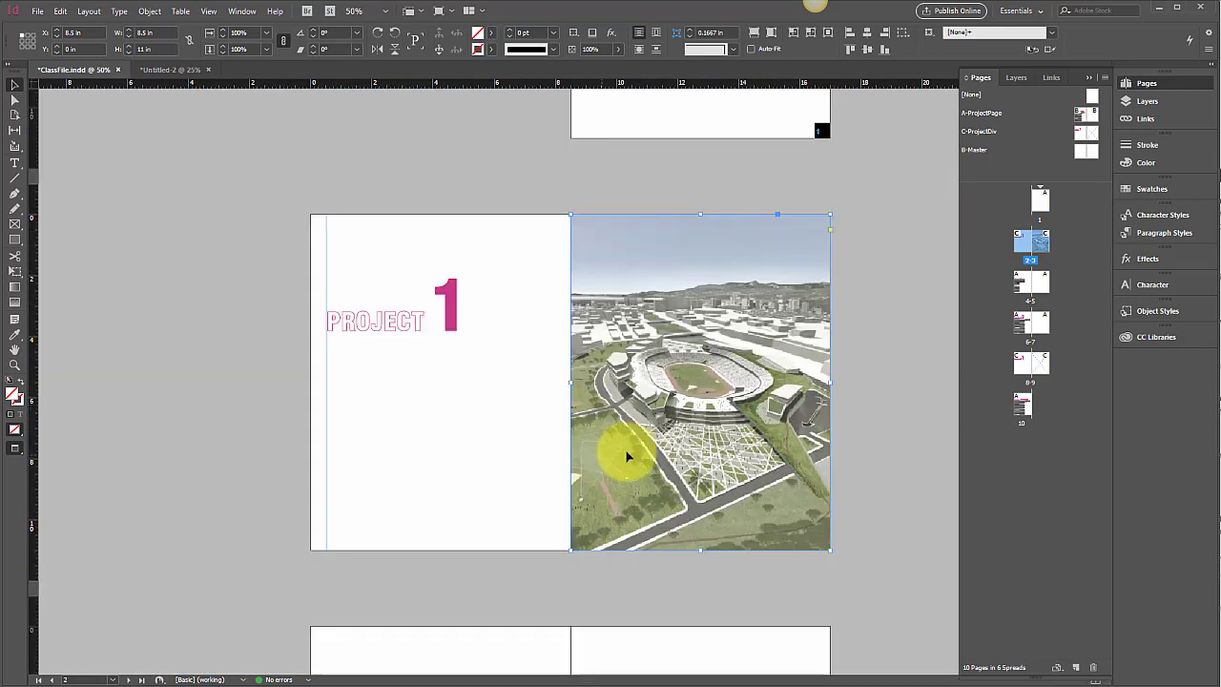
{"action": "right_click", "coordinate": [738, 340]}
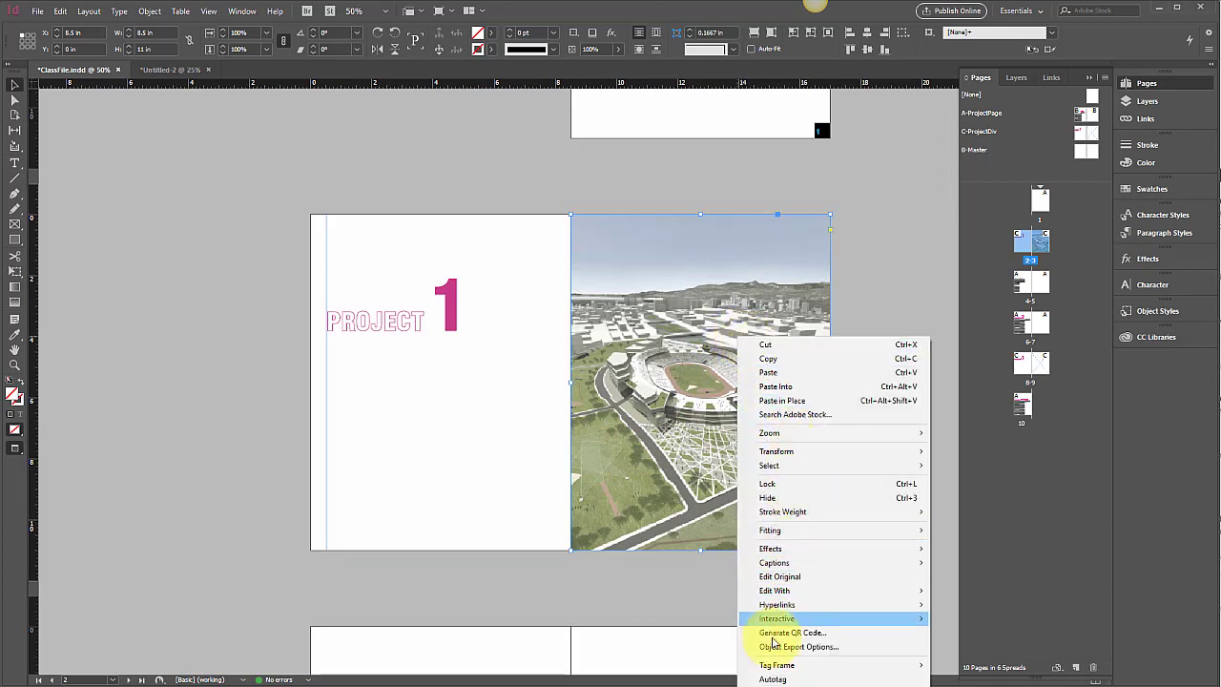
{"action": "left_click", "coordinate": [616, 611]}
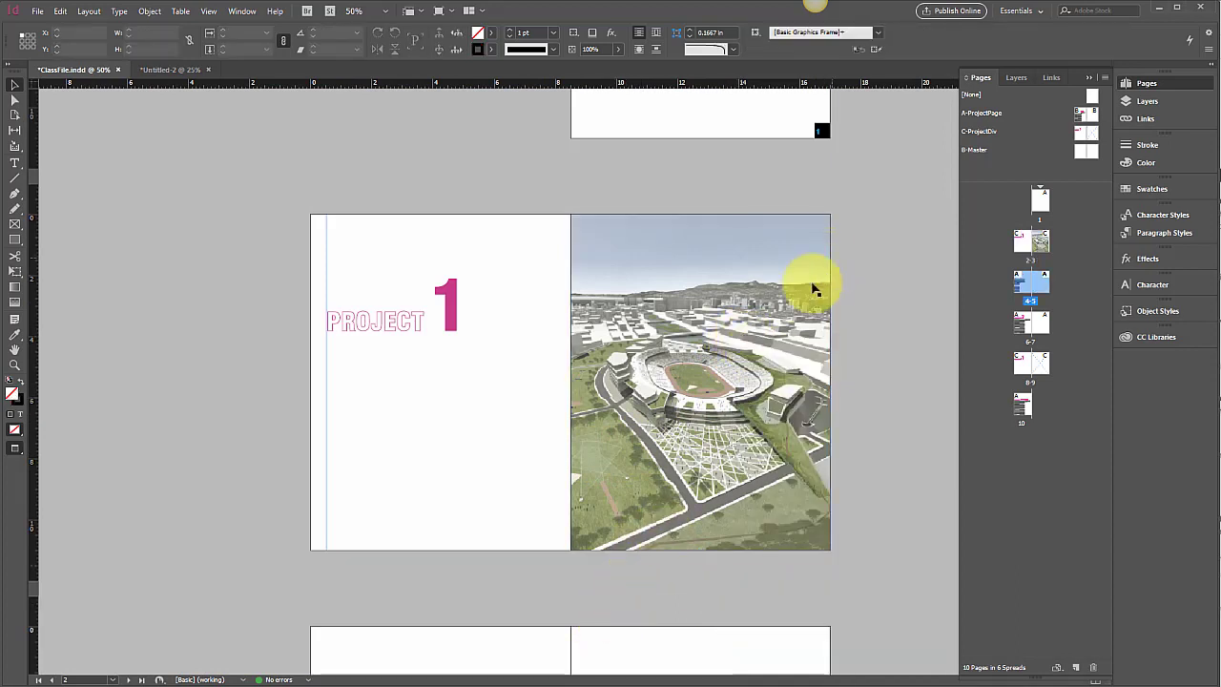
{"action": "scroll", "coordinate": [806, 291], "scroll_direction": "down", "scroll_amount": 2}
{"action": "right_click", "coordinate": [703, 170]}
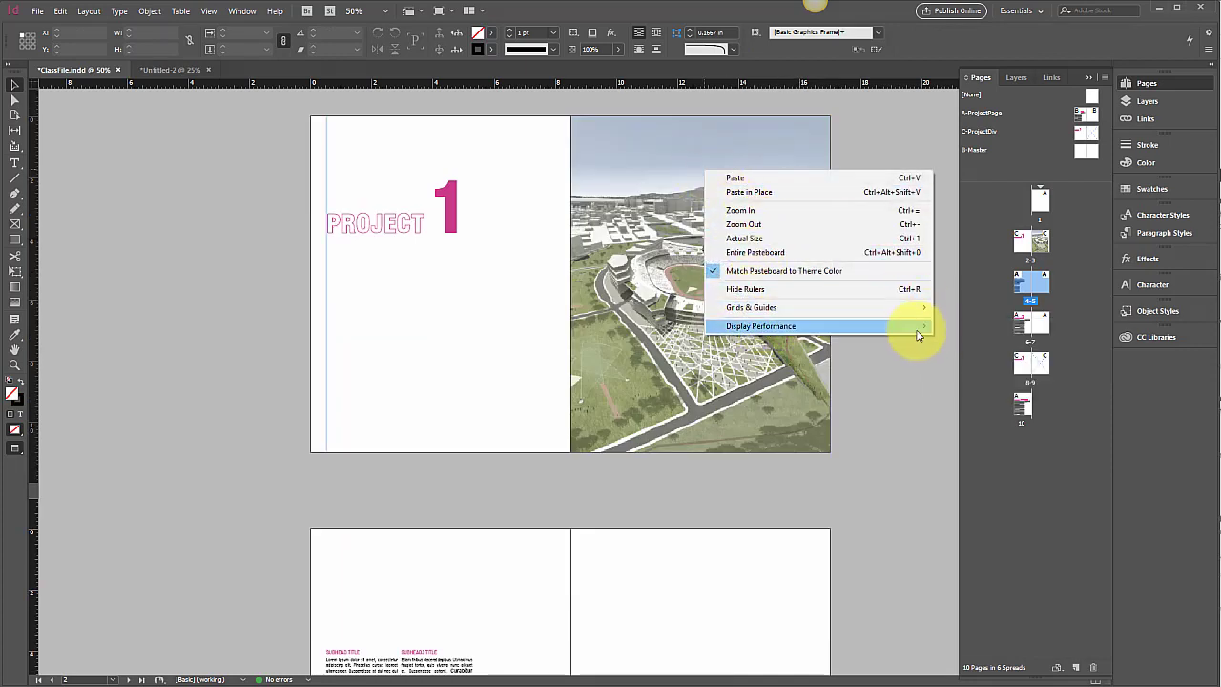
{"action": "mouse_move", "coordinate": [917, 332]}
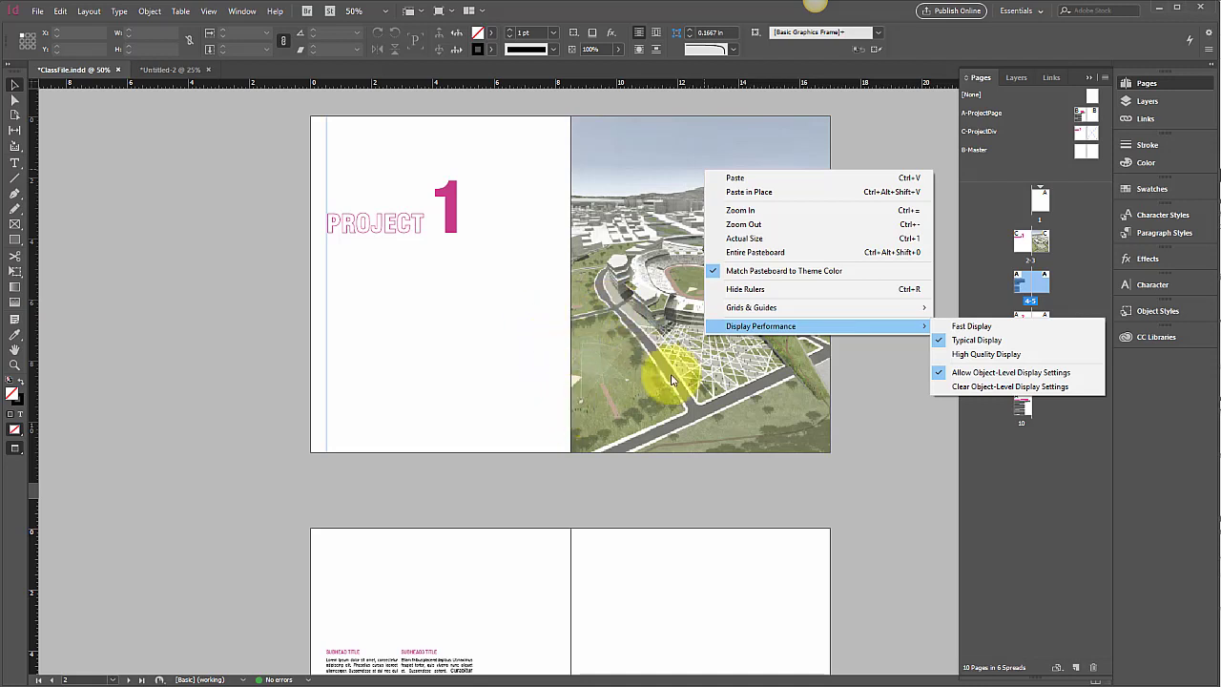
{"action": "left_click", "coordinate": [972, 354]}
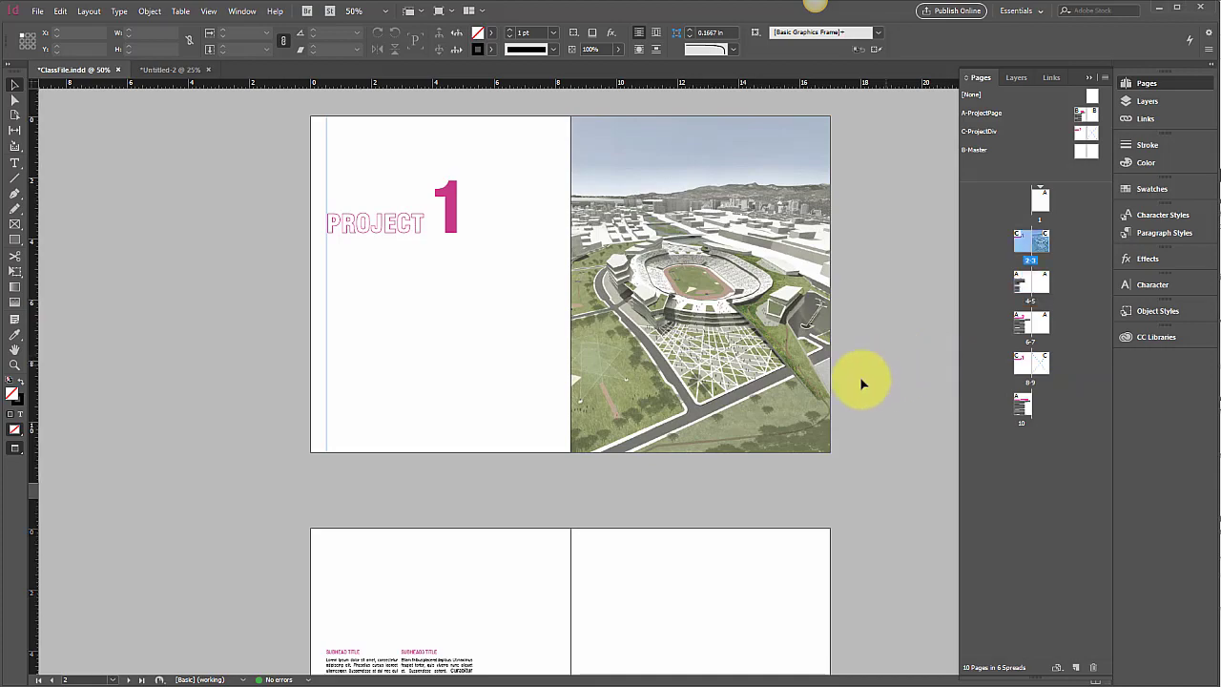
Step: Zoom in on the stadium image on page 3 to inspect its quality, then zoom back out to the spreads
{"action": "left_click", "coordinate": [771, 406]}
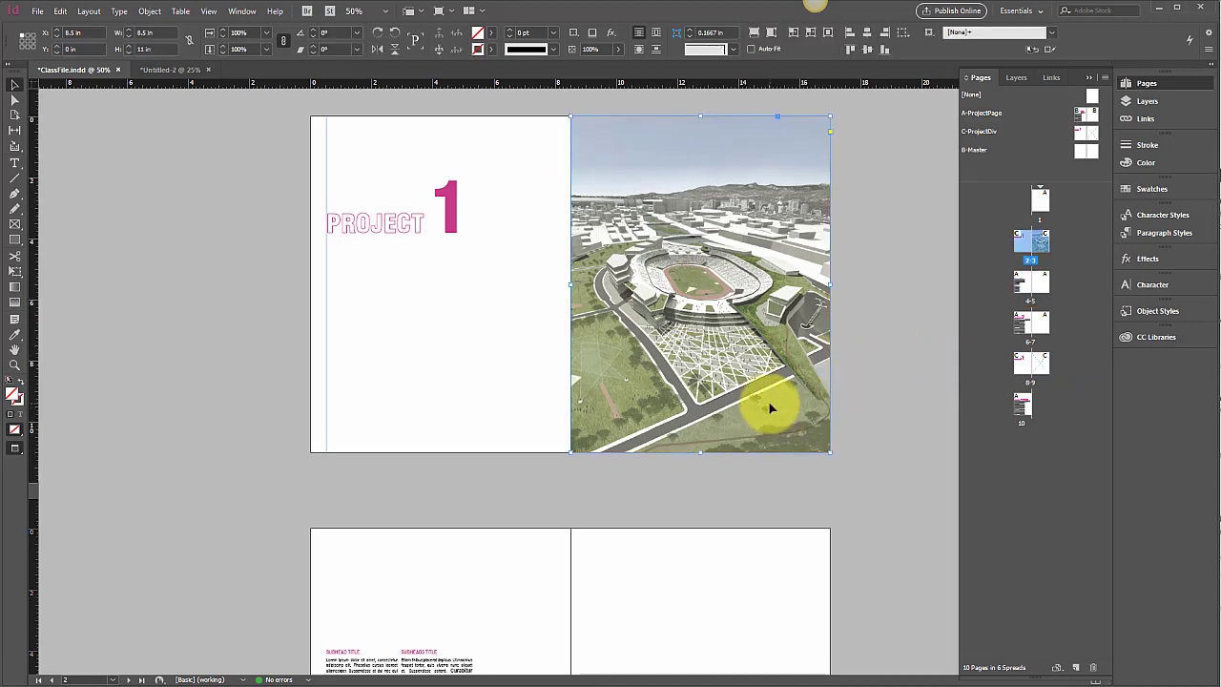
{"action": "key", "text": "ctrl+="}
{"action": "key", "text": "ctrl+="}
{"action": "key", "text": "ctrl+="}
{"action": "key", "text": "ctrl+="}
{"action": "key", "text": "ctrl+="}
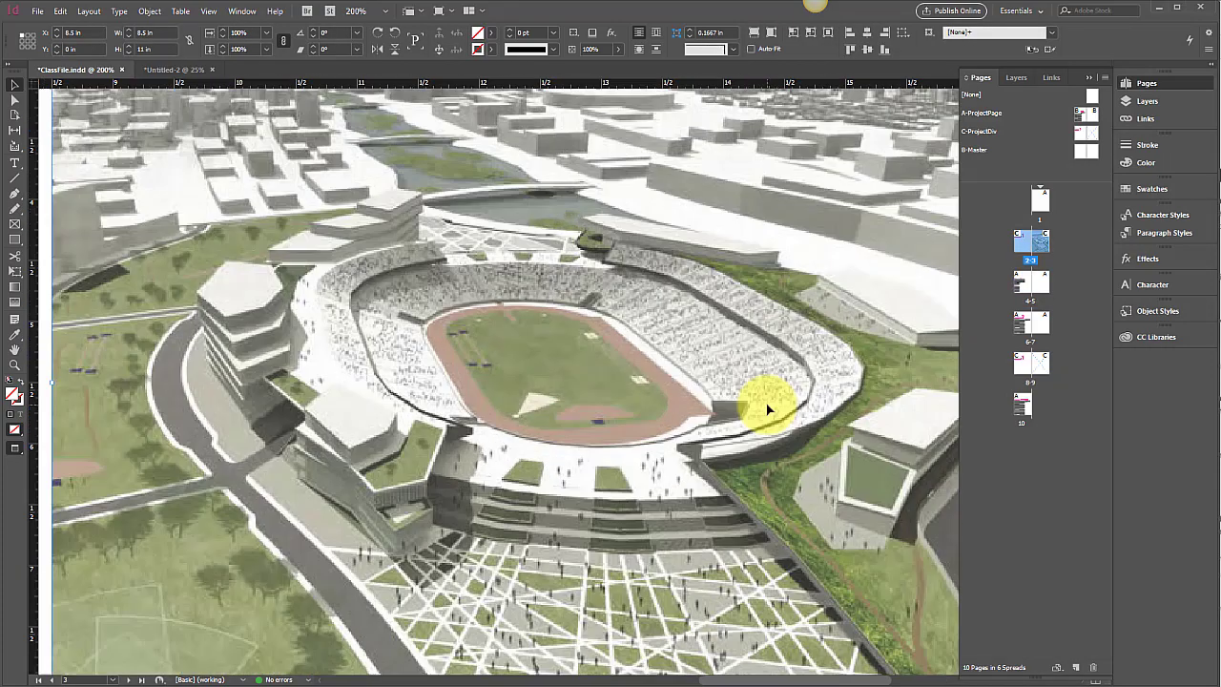
{"action": "key", "text": "ctrl+minus"}
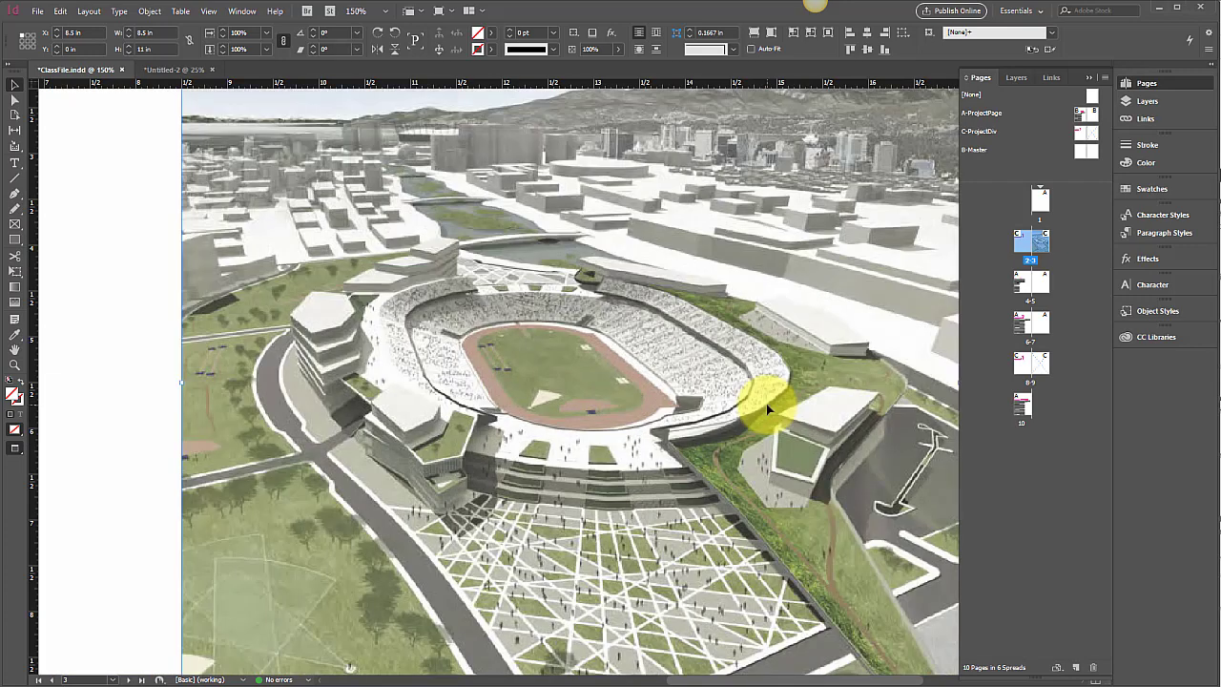
{"action": "key", "text": "ctrl+minus"}
{"action": "key", "text": "ctrl+minus"}
{"action": "key", "text": "ctrl+minus"}
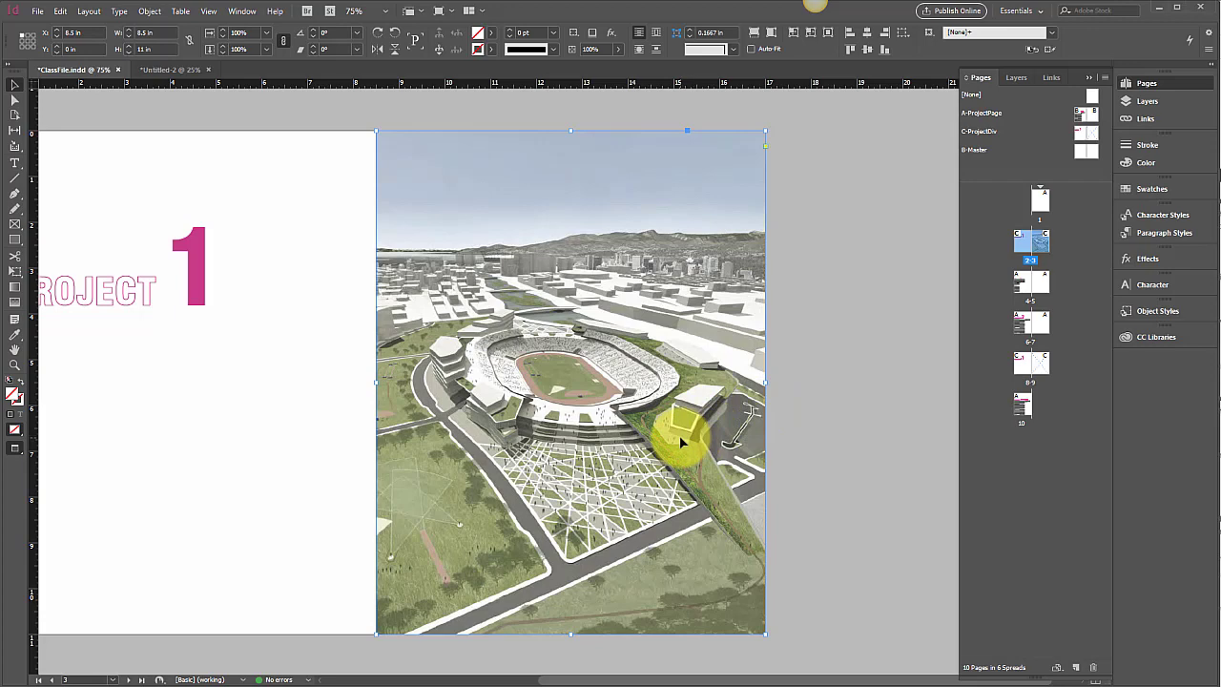
{"action": "key", "text": "ctrl+minus"}
{"action": "key", "text": "ctrl+minus"}
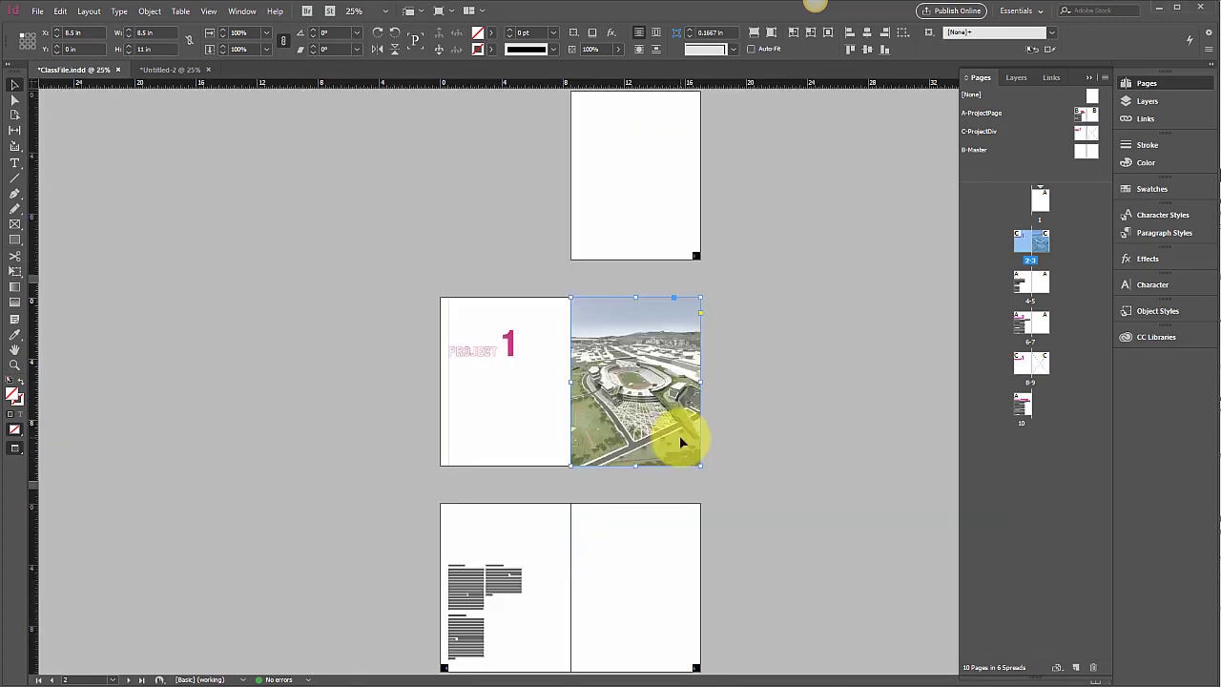
{"action": "scroll", "coordinate": [722, 403], "scroll_direction": "down", "scroll_amount": 3}
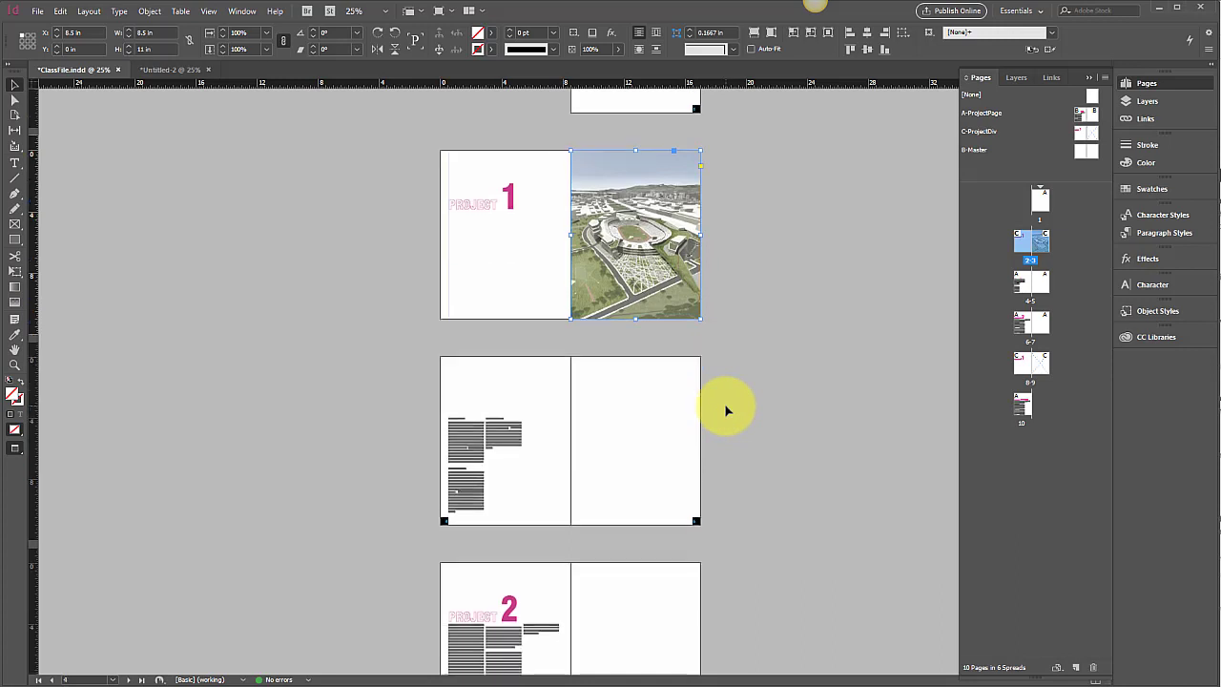
{"action": "scroll", "coordinate": [725, 405], "scroll_direction": "up", "scroll_amount": 2}
{"action": "scroll", "coordinate": [725, 408], "scroll_direction": "up", "scroll_amount": 2}
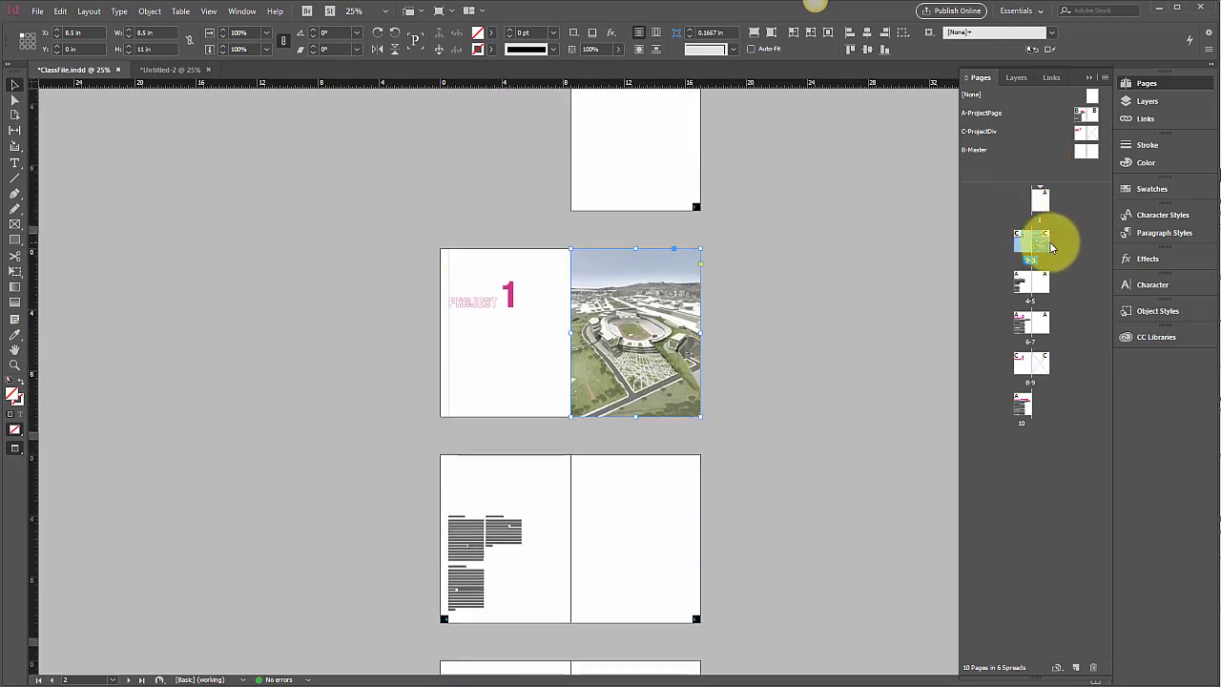
{"action": "left_click", "coordinate": [1104, 79]}
{"action": "left_click", "coordinate": [1149, 109]}
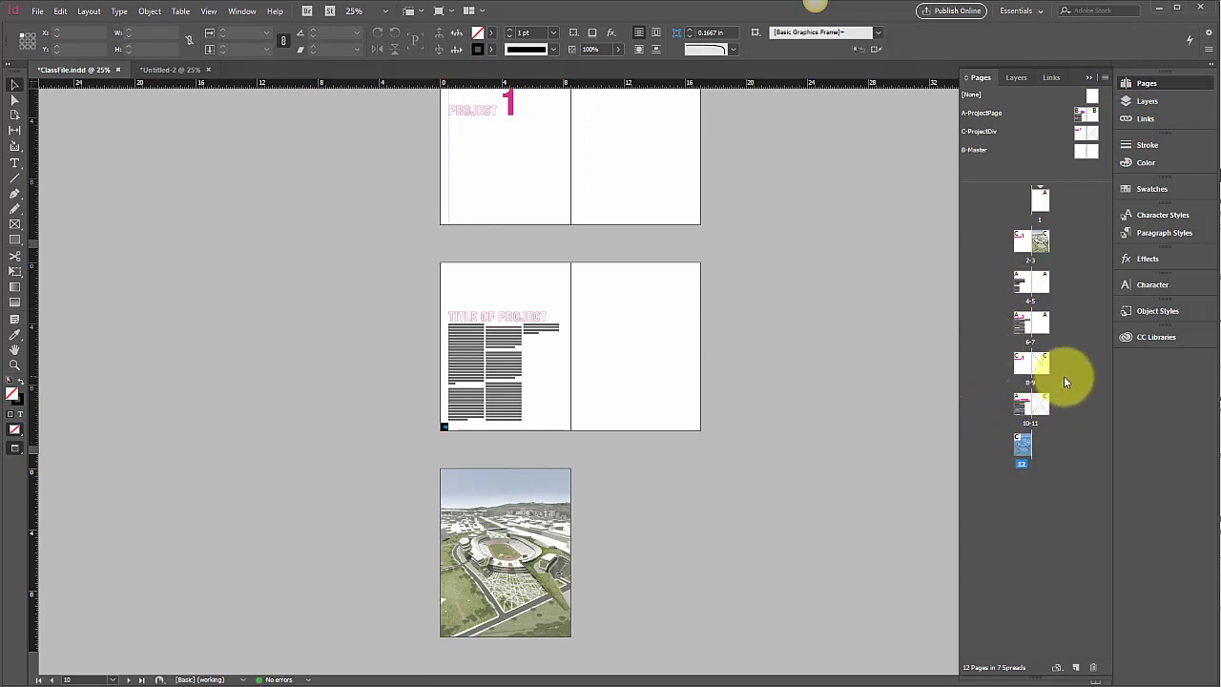
{"action": "key", "text": "ctrl+z"}
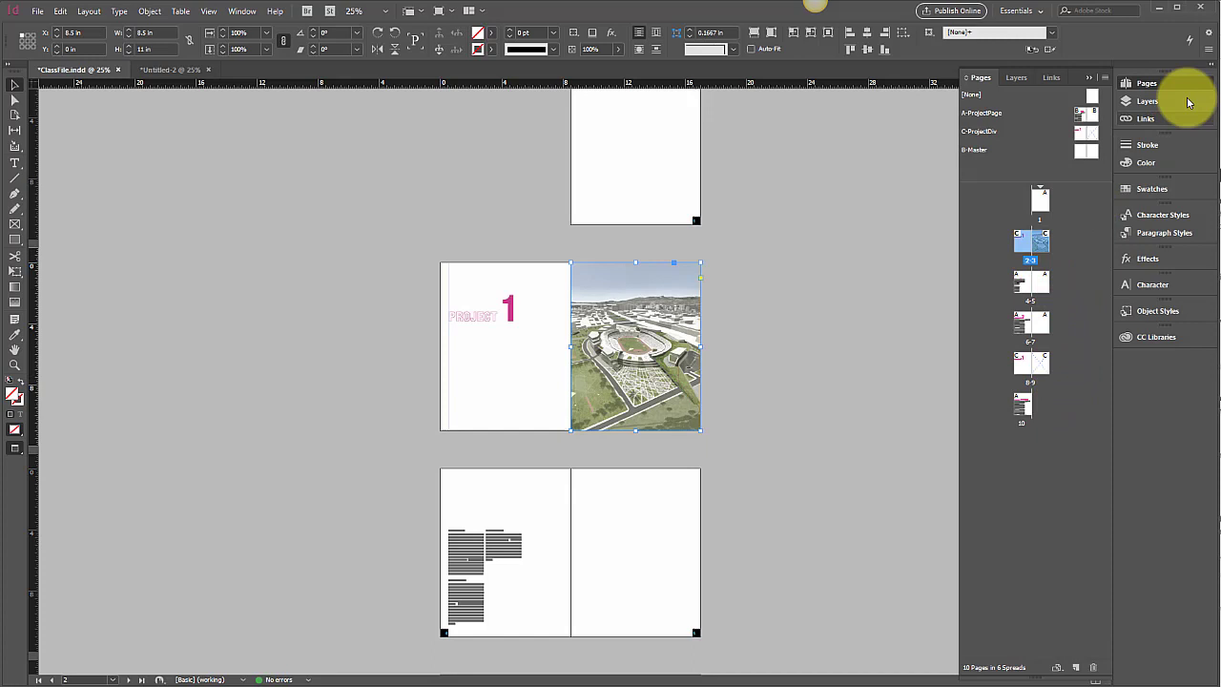
Step: Duplicate the pages of the Project 1 divider spread to create a new divider spread at the document's end
{"action": "left_click", "coordinate": [1104, 77]}
{"action": "left_click", "coordinate": [1167, 110]}
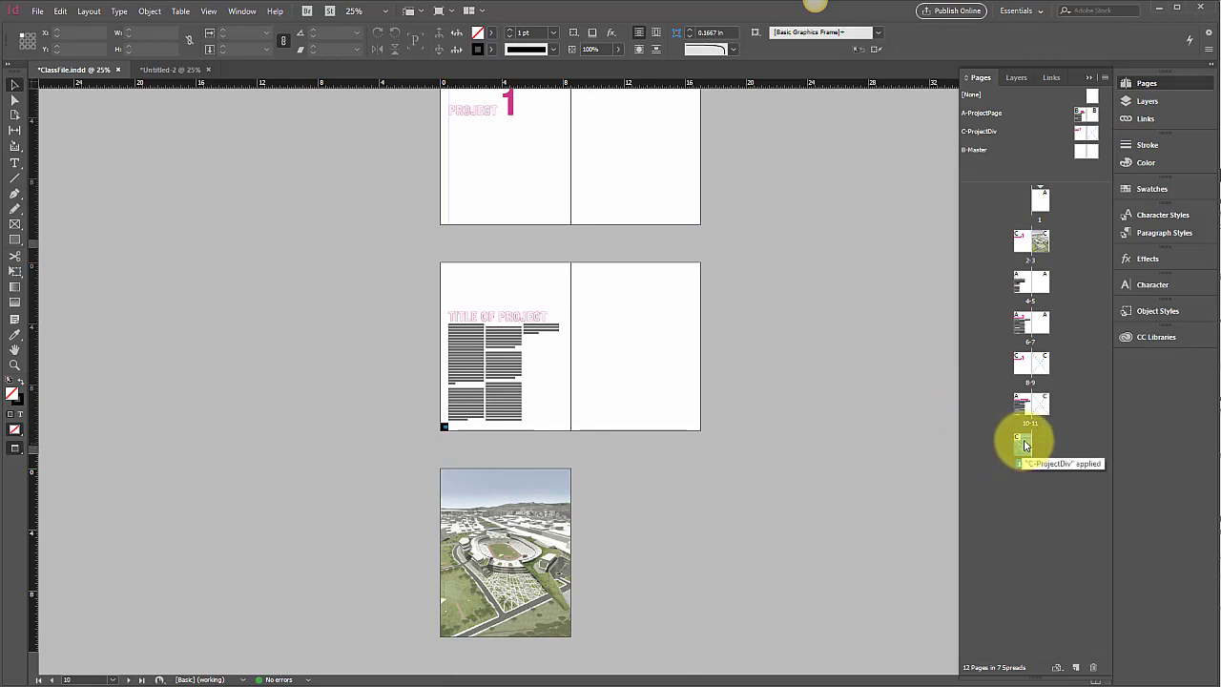
{"action": "left_click", "coordinate": [1024, 241]}
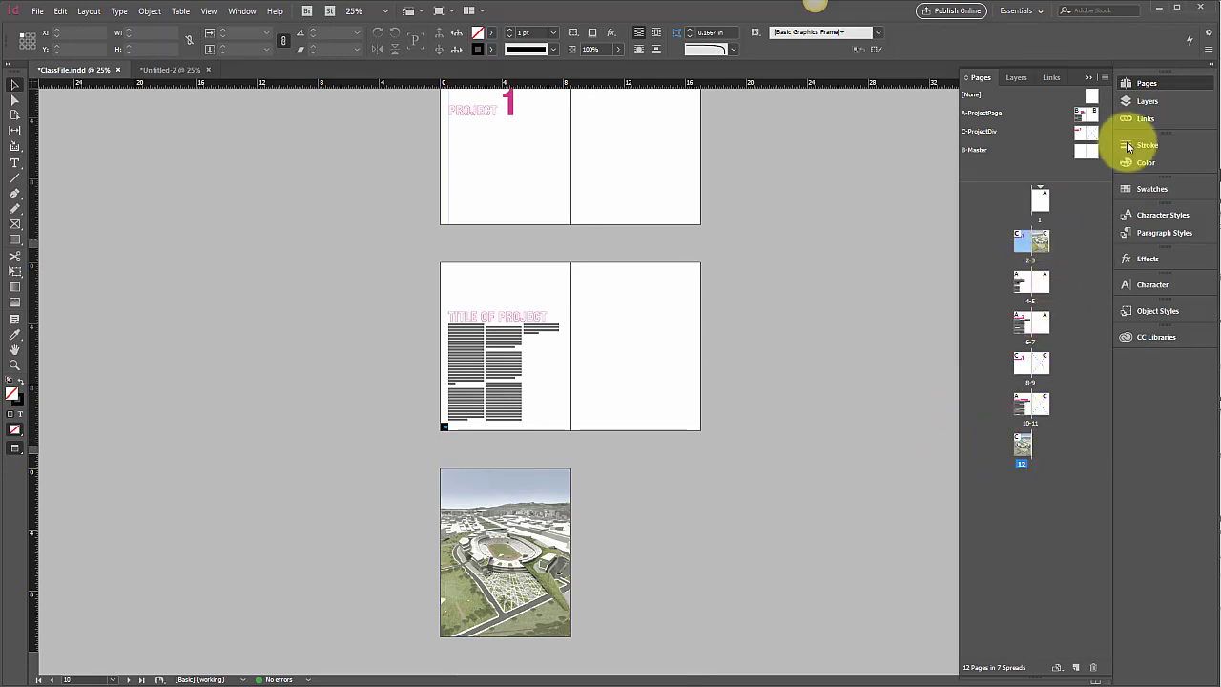
{"action": "left_click", "coordinate": [1104, 77]}
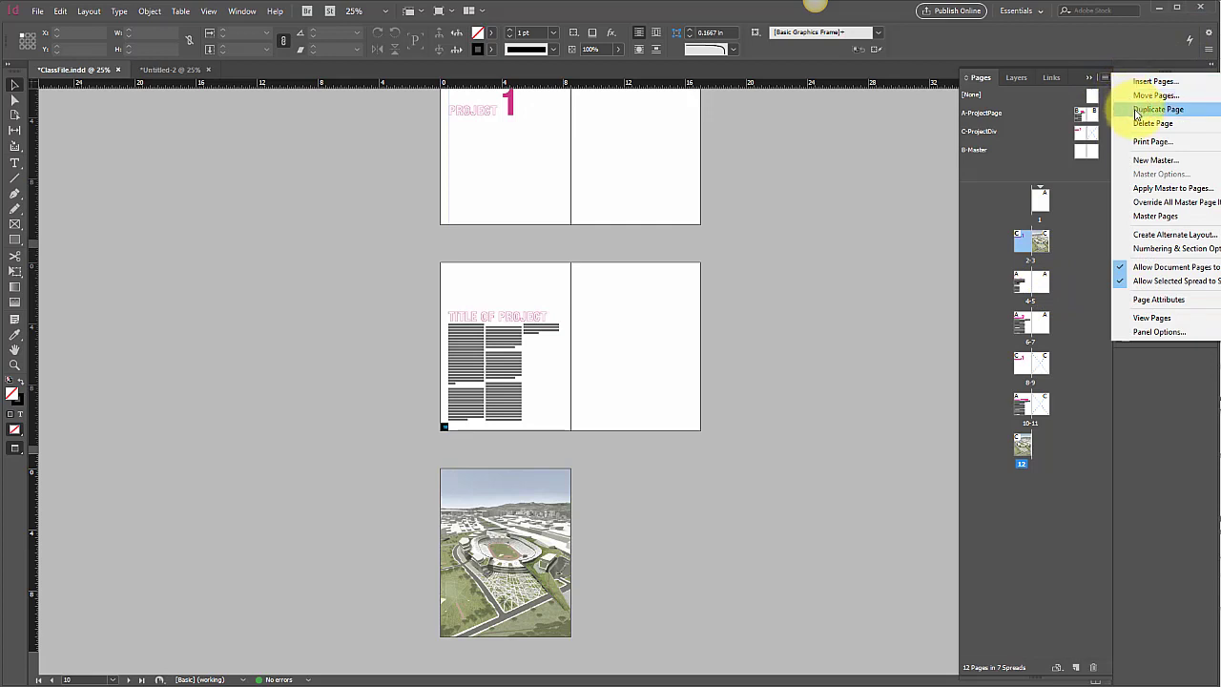
{"action": "left_click", "coordinate": [1135, 113]}
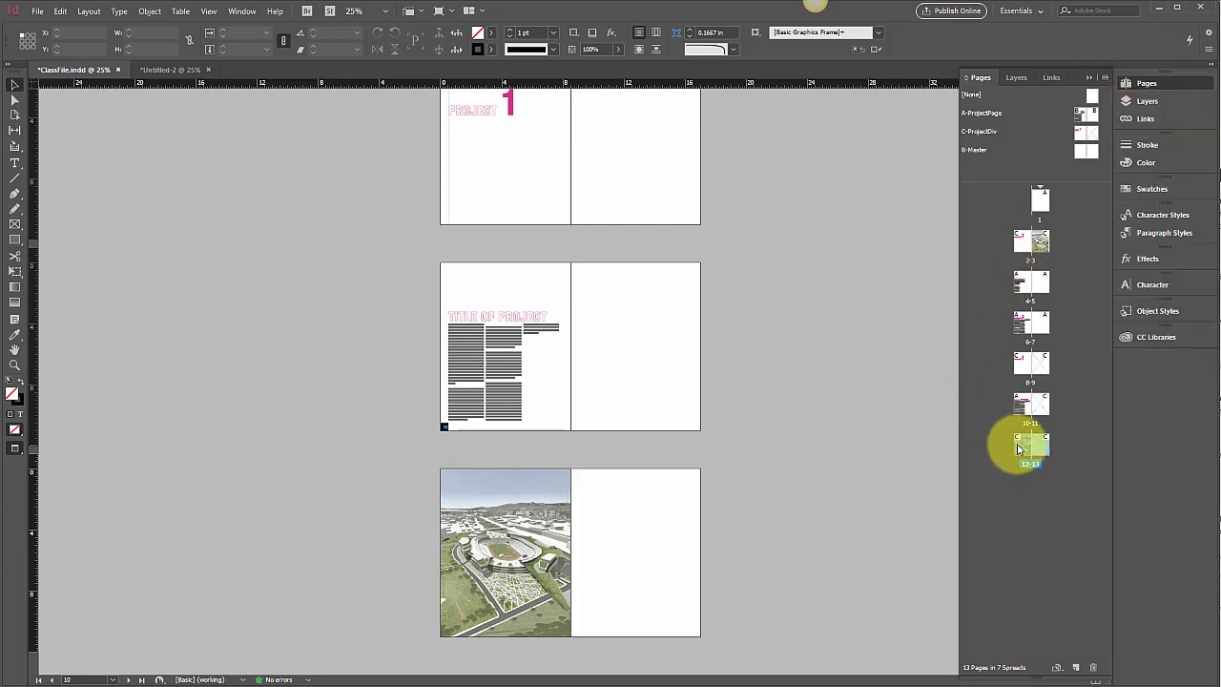
Step: Move the duplicated divider spread to follow spread 4-5, open it and select its image on page 7
{"action": "left_click_drag", "start_coordinate": [1032, 446], "coordinate": [1012, 448]}
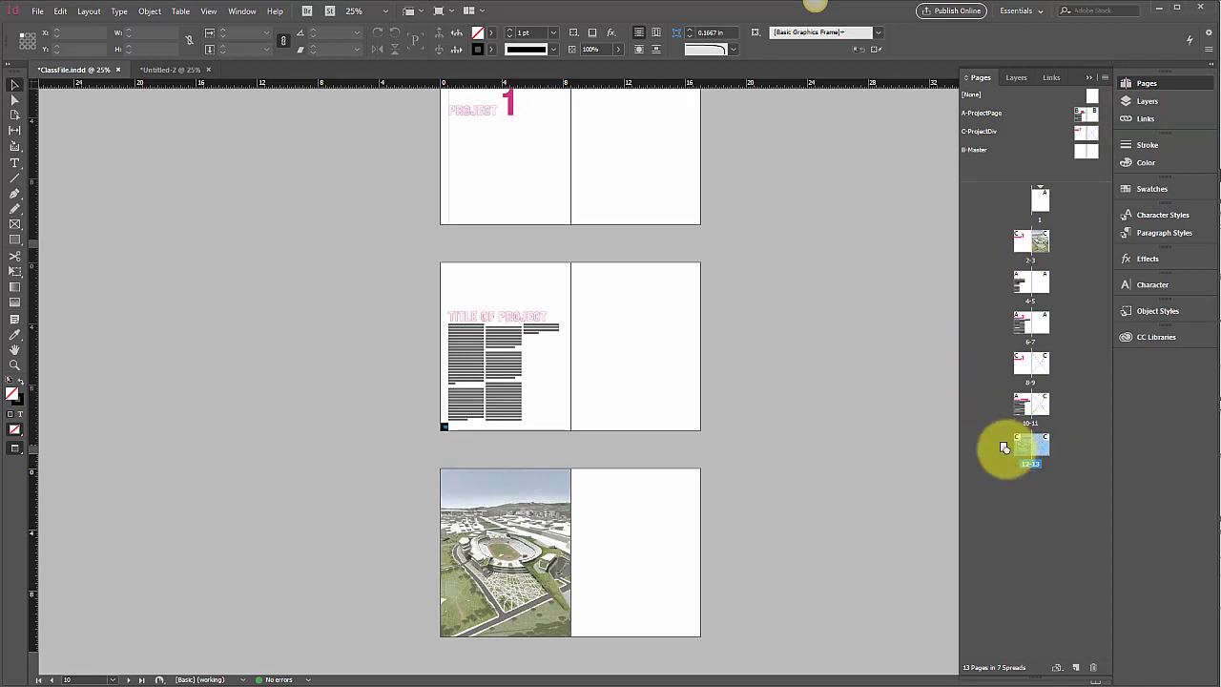
{"action": "left_click", "coordinate": [1036, 482]}
{"action": "left_click_drag", "start_coordinate": [1046, 450], "coordinate": [1056, 304]}
{"action": "double_click", "coordinate": [1058, 324]}
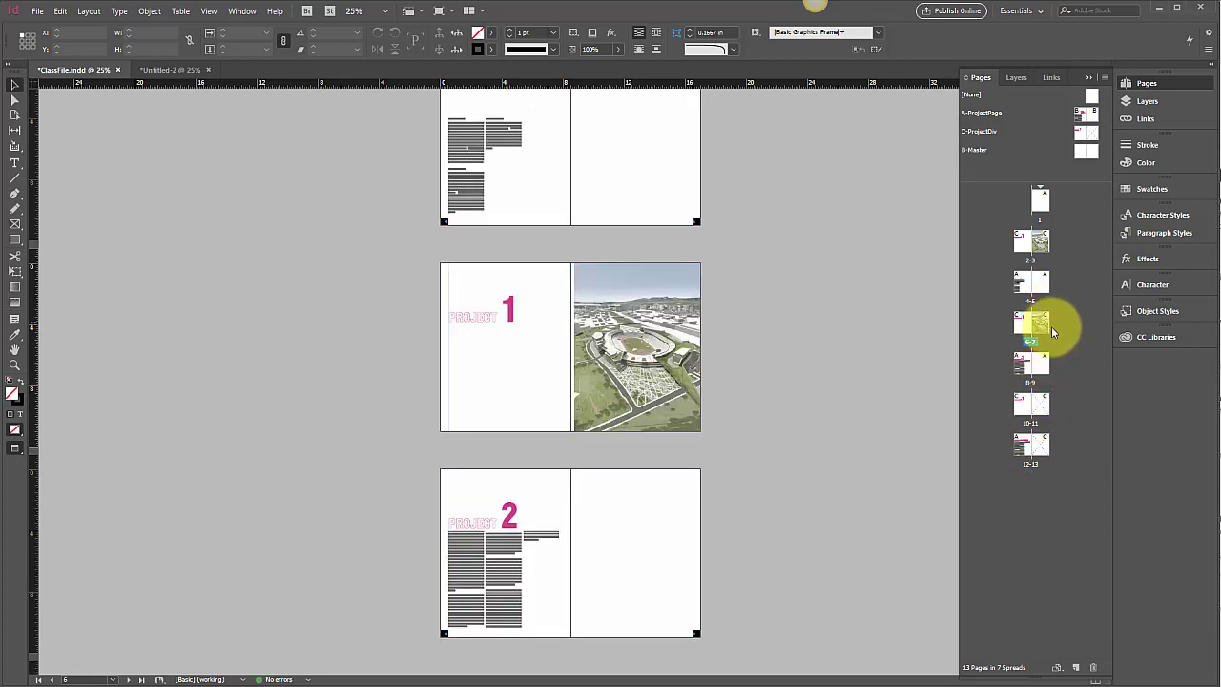
{"action": "left_click", "coordinate": [680, 394]}
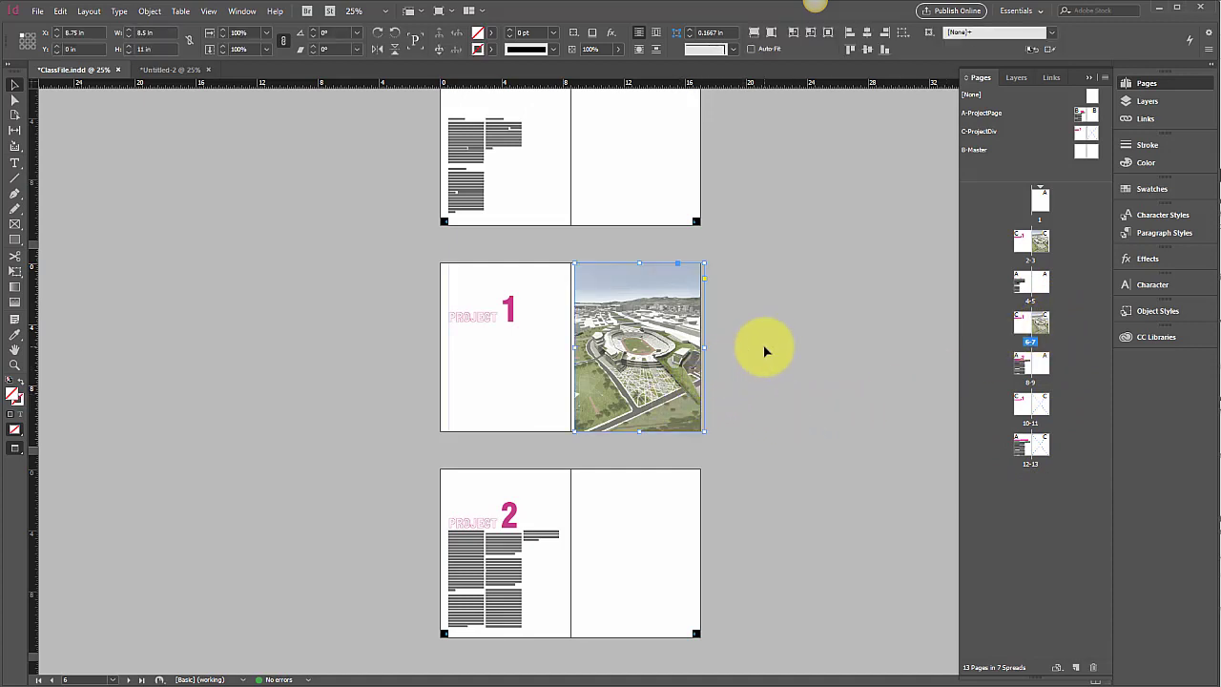
{"action": "left_click", "coordinate": [1037, 248]}
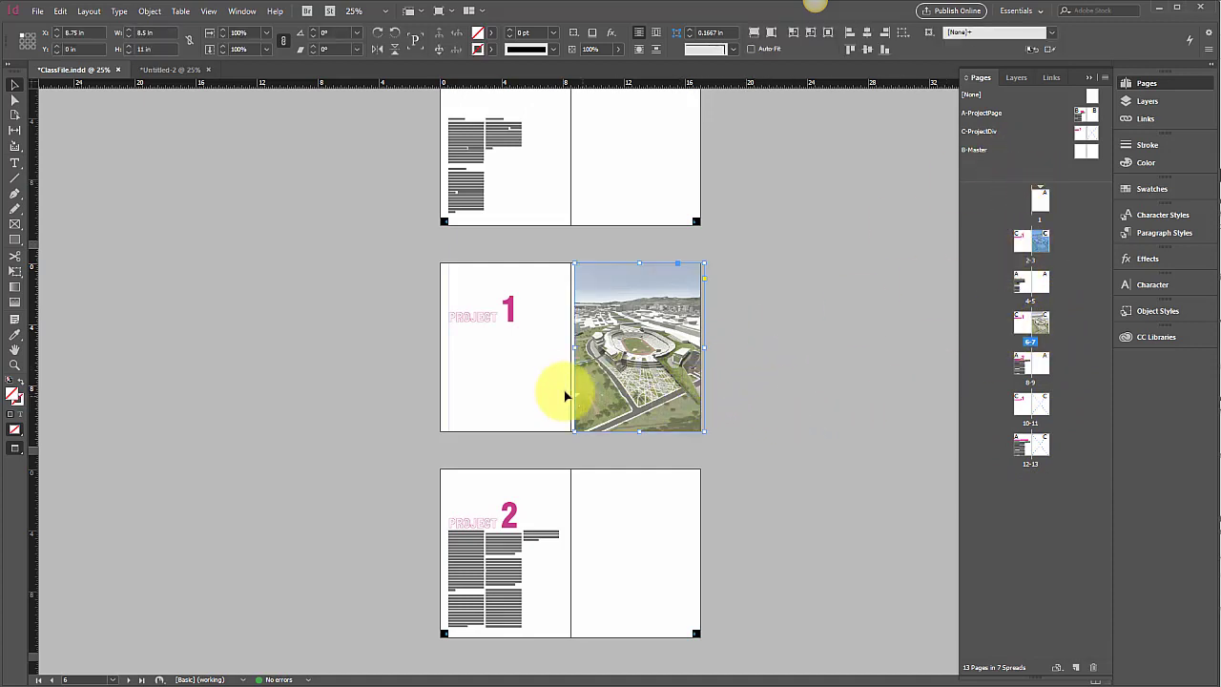
{"action": "left_click_drag", "start_coordinate": [572, 349], "coordinate": [569, 348]}
{"action": "left_click", "coordinate": [778, 282]}
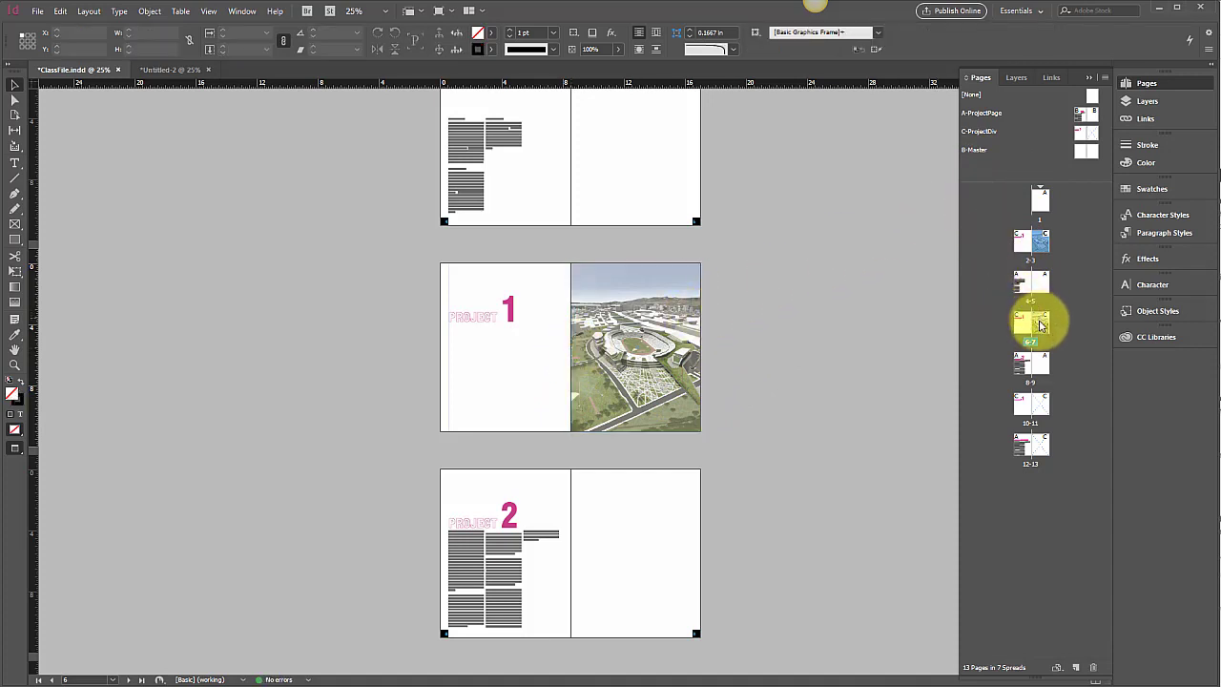
{"action": "left_click", "coordinate": [1039, 322]}
{"action": "double_click", "coordinate": [1041, 320]}
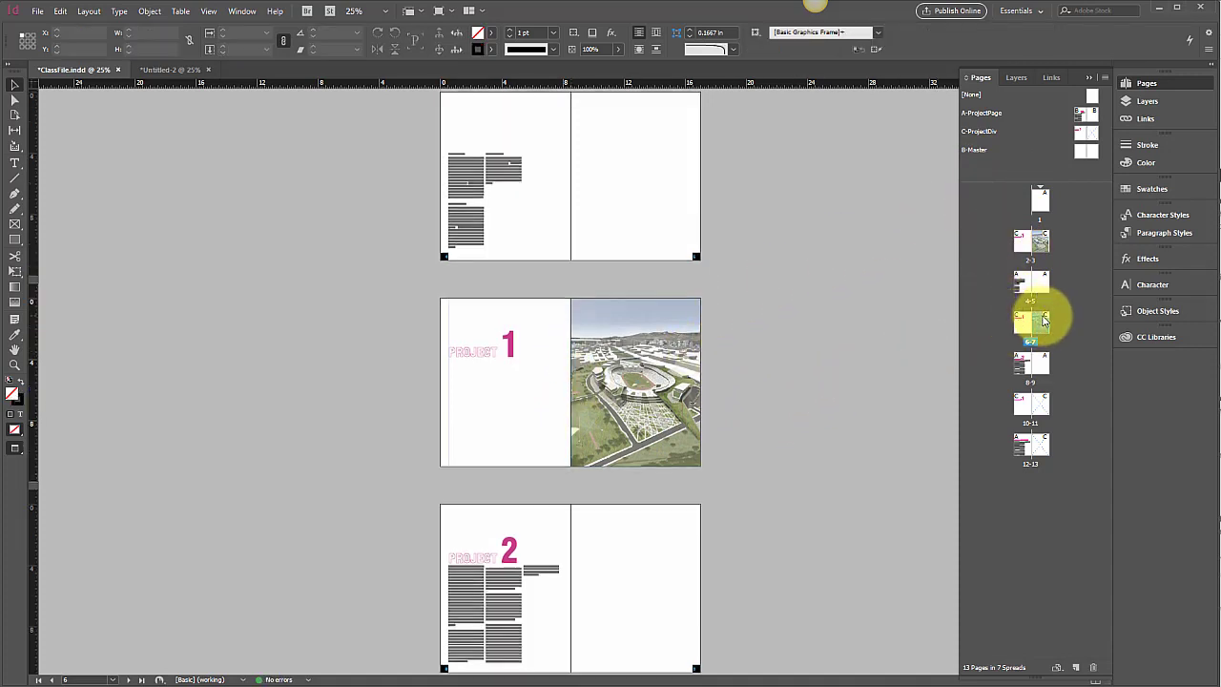
{"action": "left_click", "coordinate": [516, 352]}
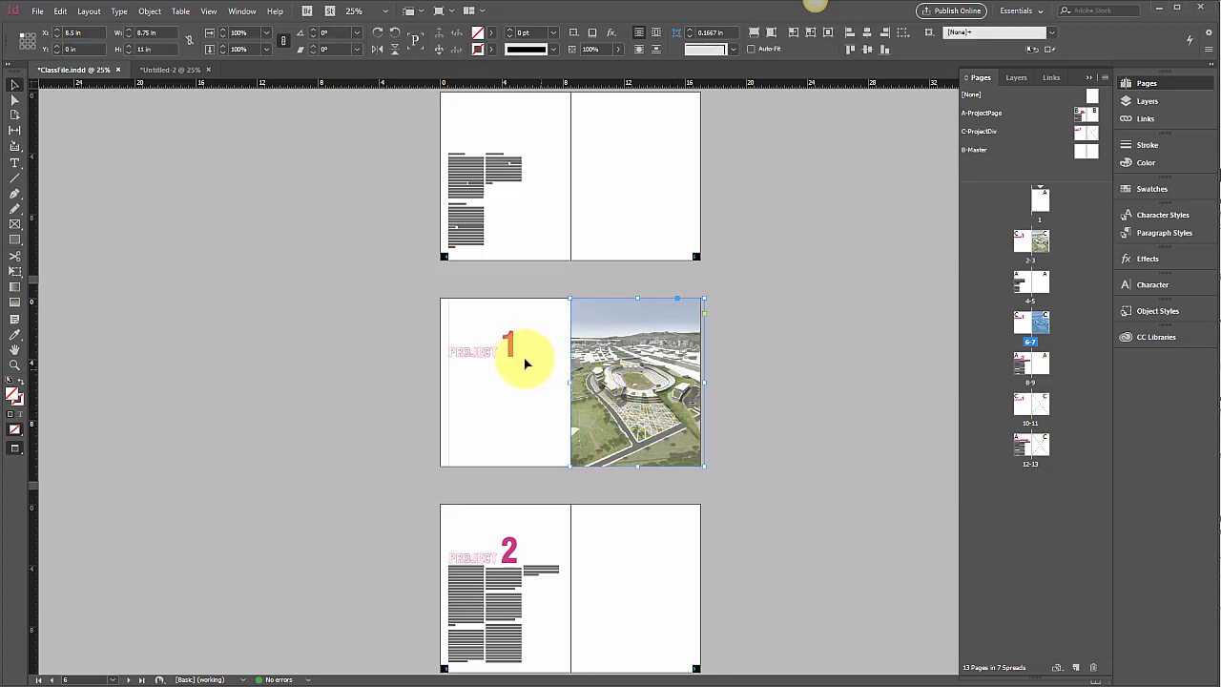
{"action": "left_click", "coordinate": [472, 549]}
{"action": "double_click", "coordinate": [472, 549]}
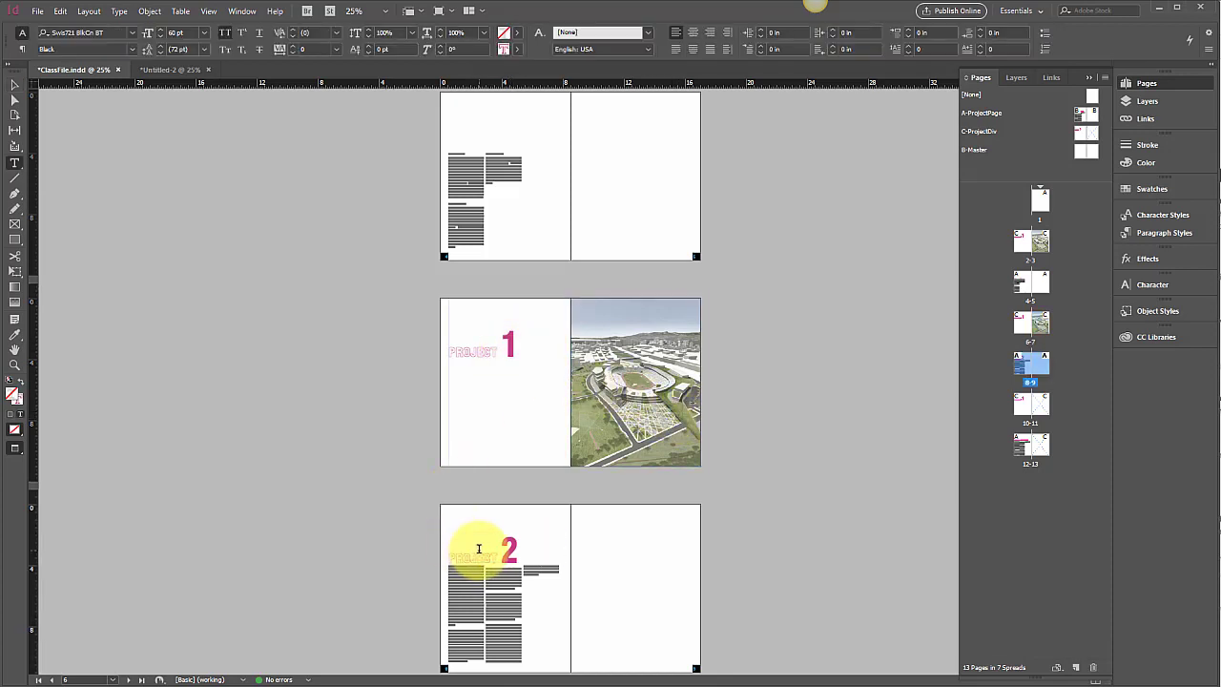
{"action": "left_click", "coordinate": [18, 85]}
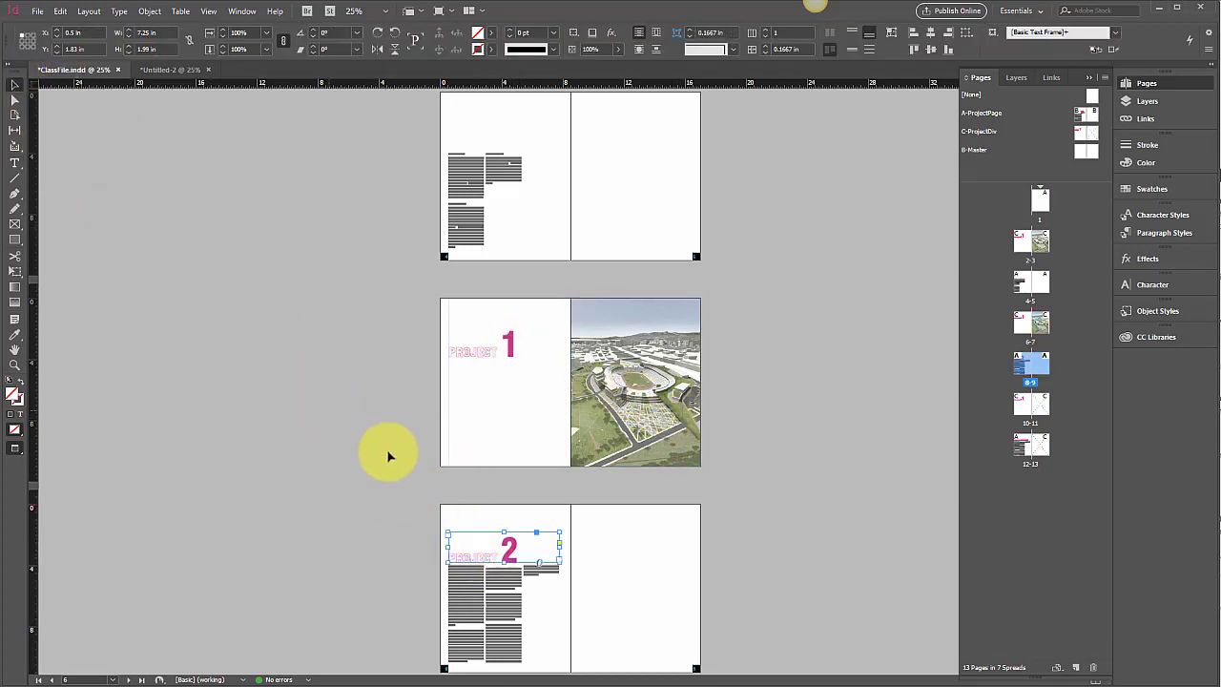
Step: Change the project number on the duplicated divider's page 6 heading to 2
{"action": "left_click", "coordinate": [516, 355]}
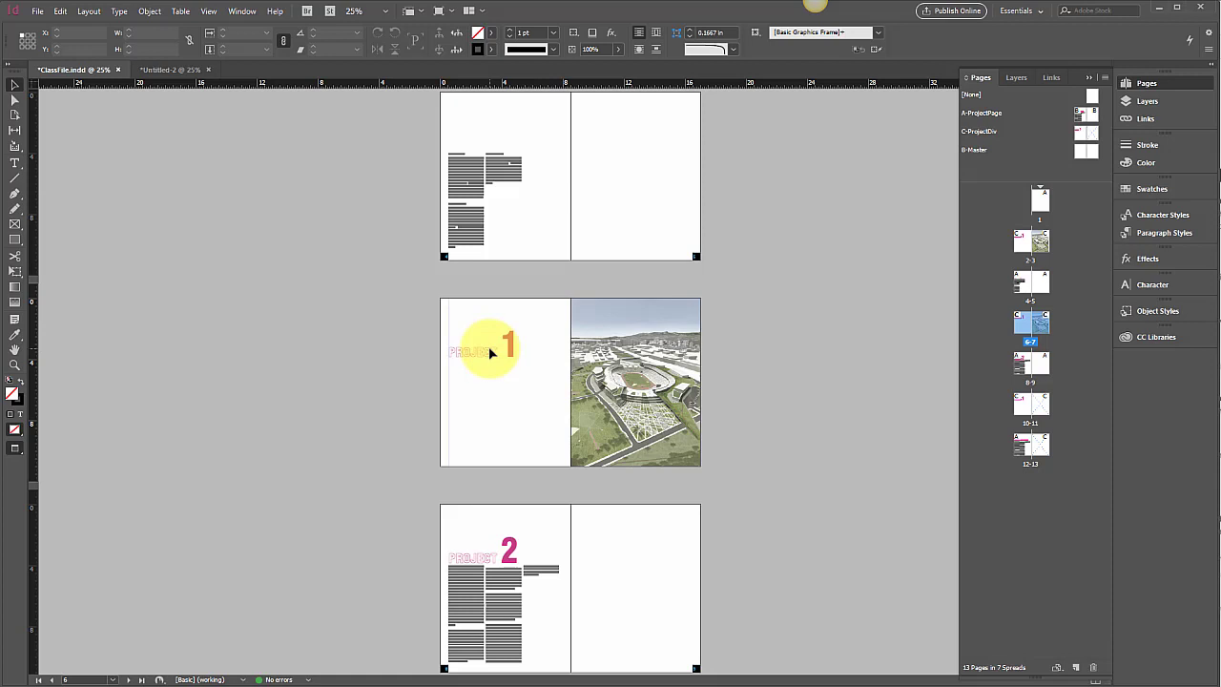
{"action": "left_click", "coordinate": [490, 352]}
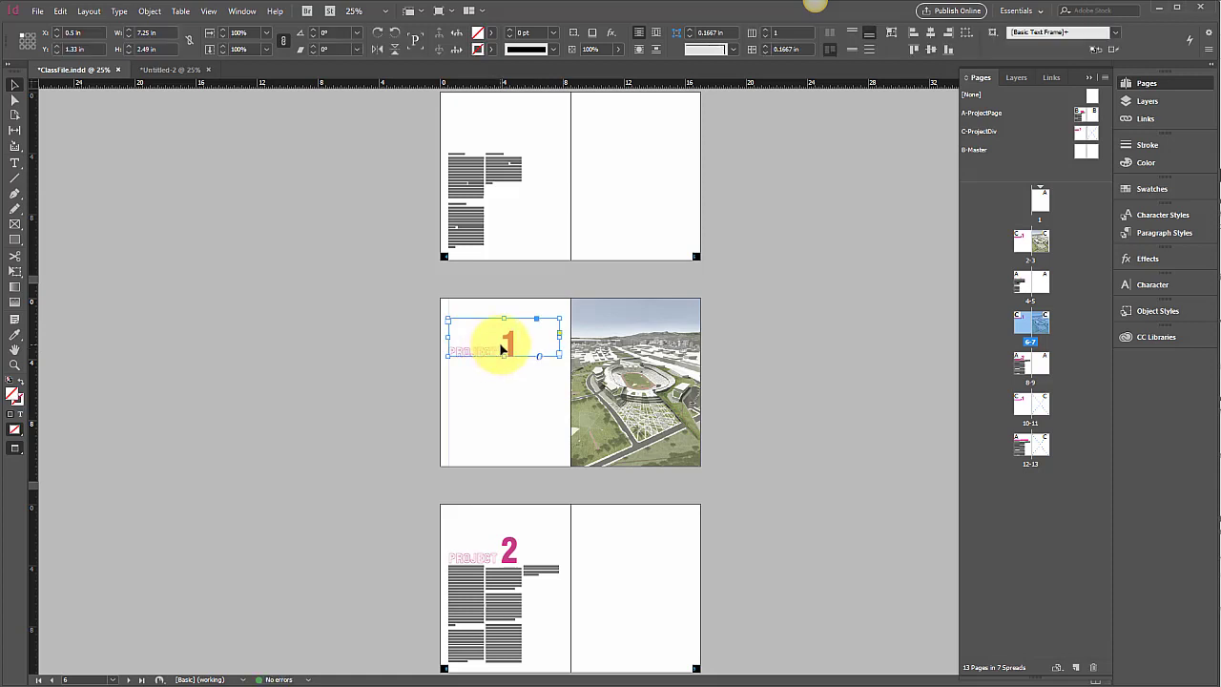
{"action": "double_click", "coordinate": [503, 347]}
{"action": "type", "text": "2"}
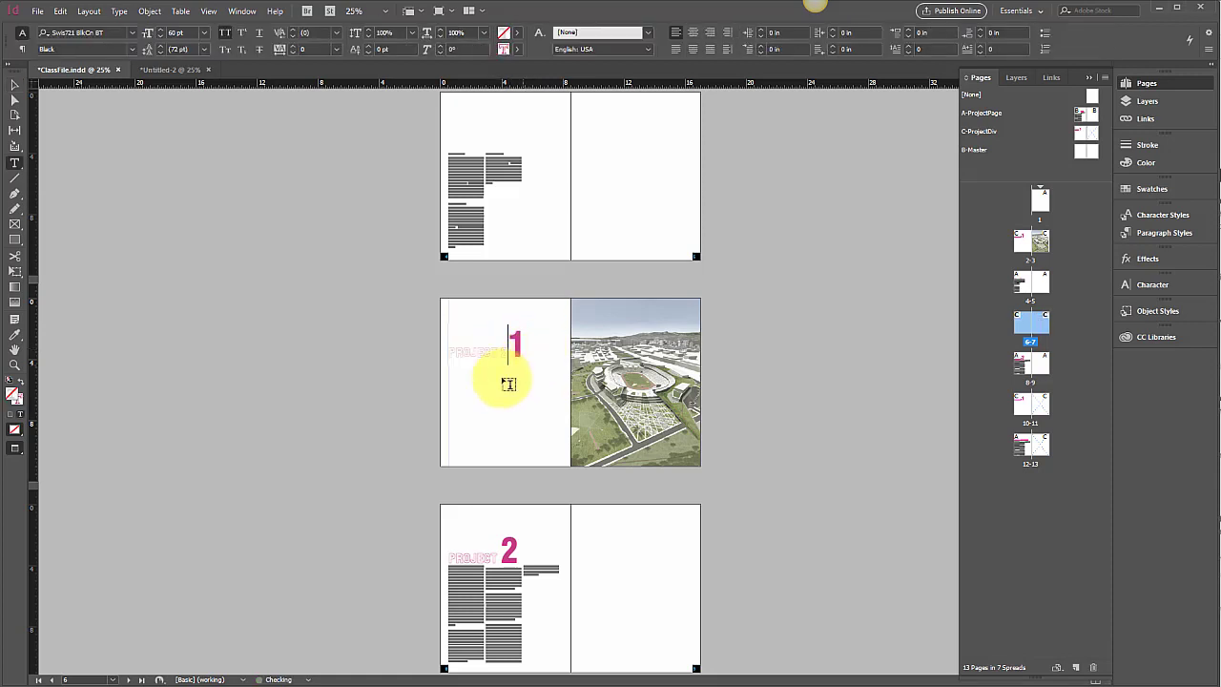
{"action": "left_click_drag", "start_coordinate": [518, 340], "coordinate": [497, 347]}
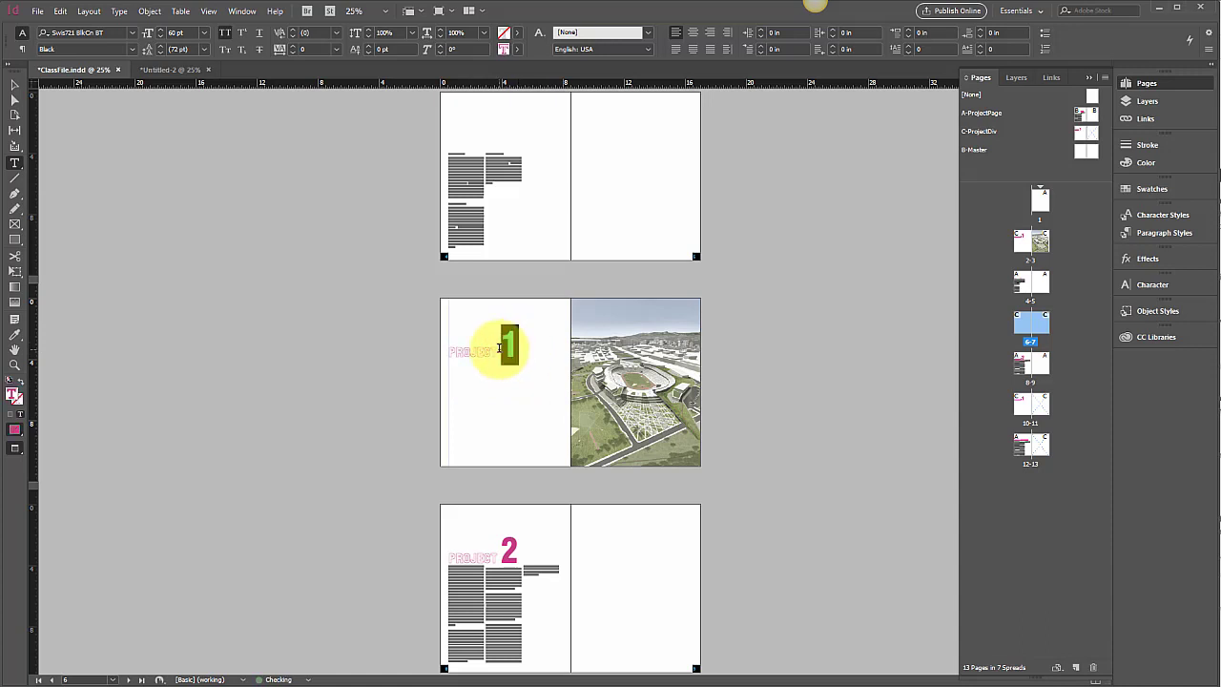
{"action": "type", "text": "2"}
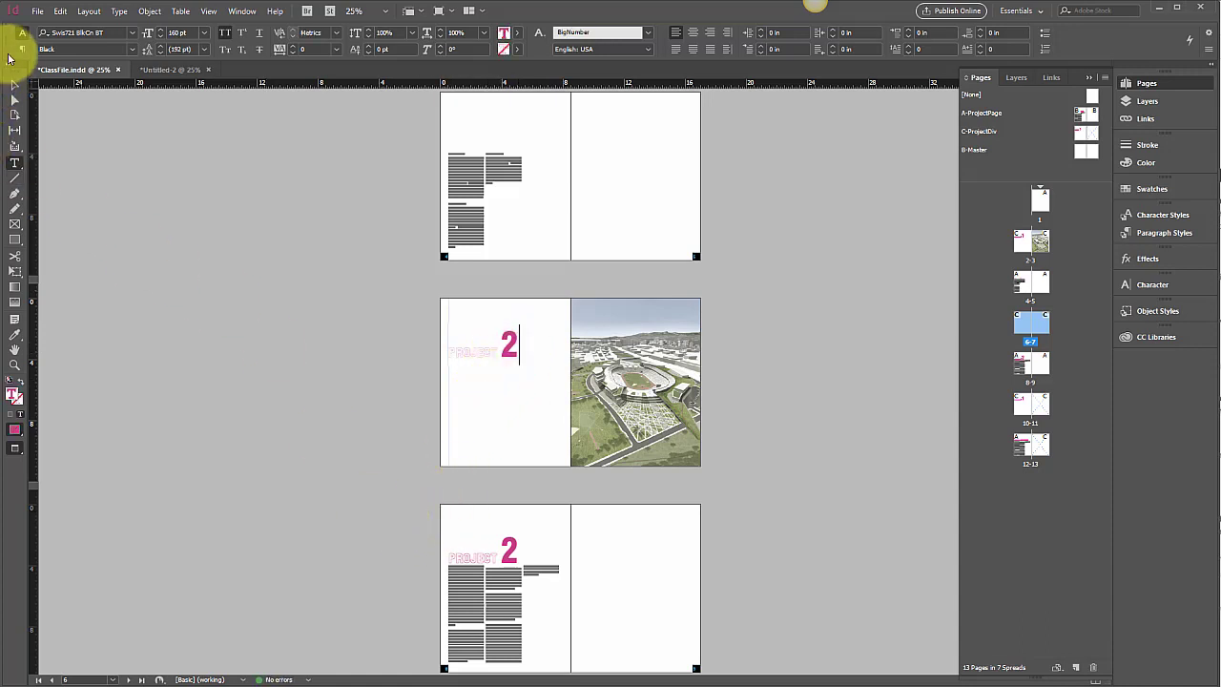
Step: Delete the PROJECT 2 heading frame from page 8
{"action": "left_click", "coordinate": [15, 84]}
{"action": "left_click", "coordinate": [503, 558]}
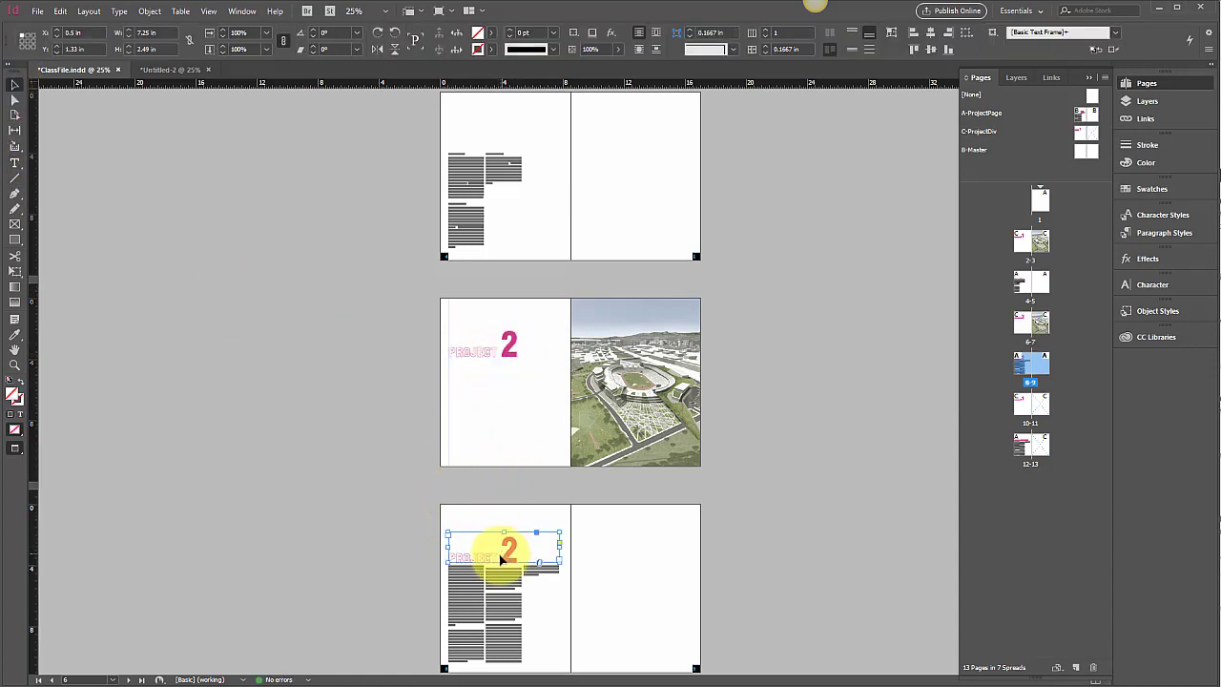
{"action": "key", "text": "Delete"}
Step: Place aerial.png from the project images folder into the image frame on page 7
{"action": "left_click", "coordinate": [626, 430]}
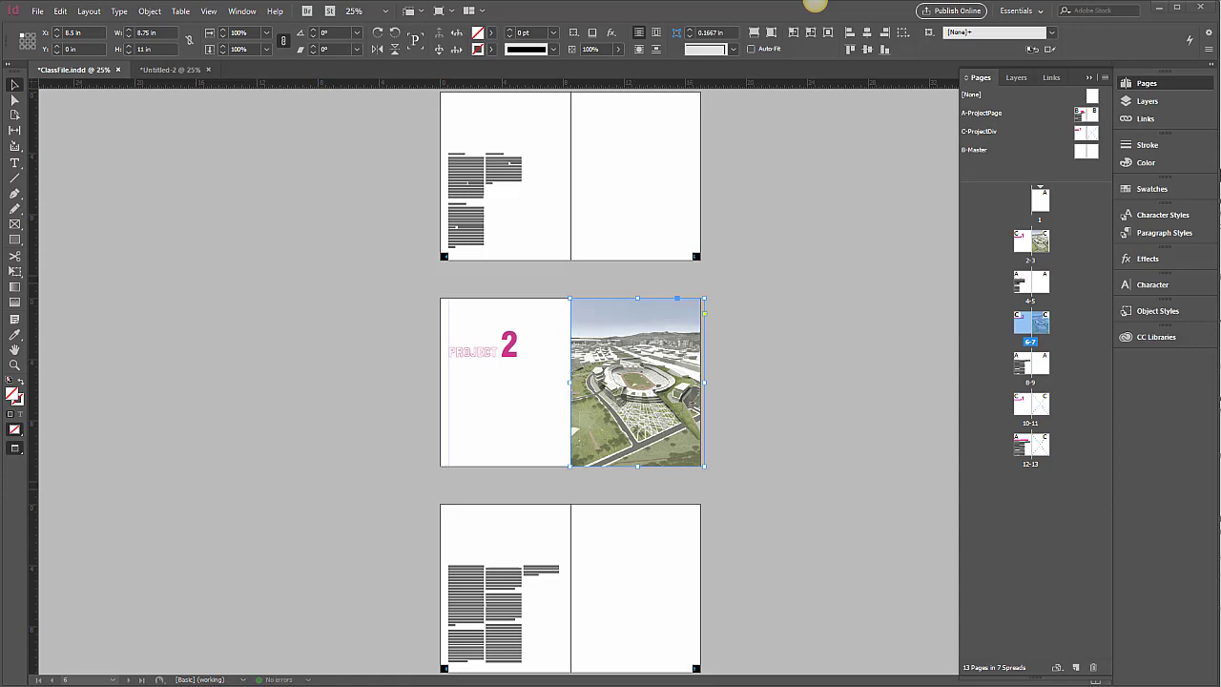
{"action": "key", "text": "alt+Tab"}
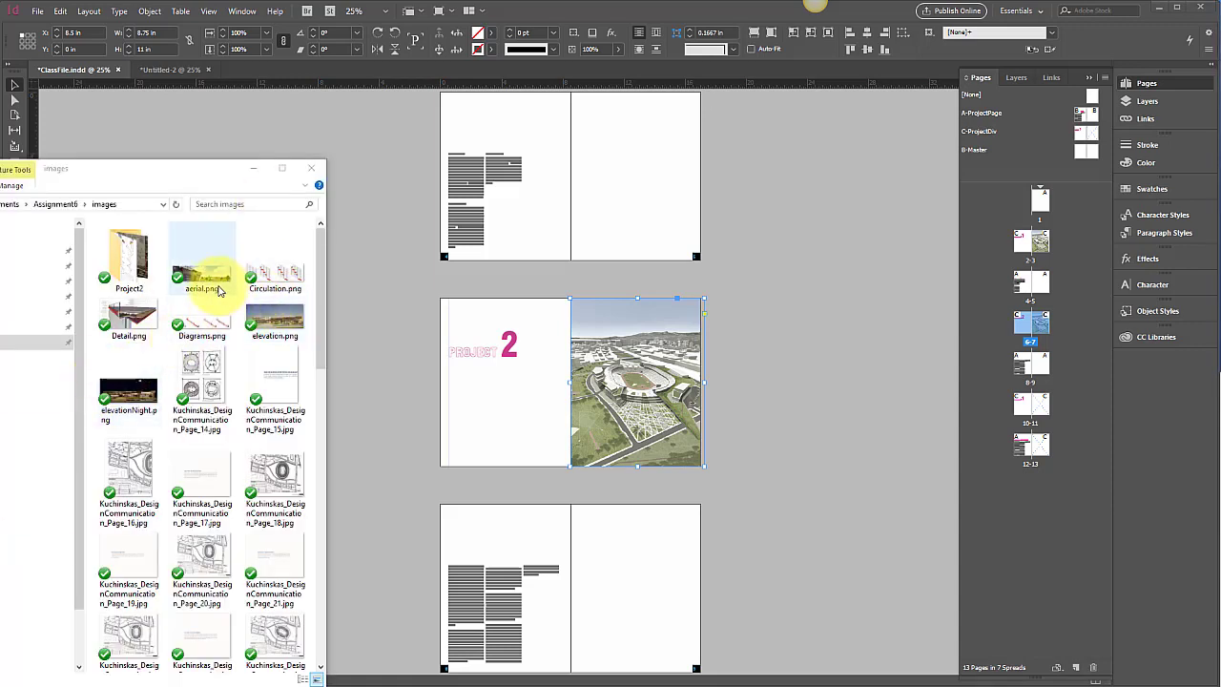
{"action": "left_click_drag", "start_coordinate": [206, 288], "coordinate": [625, 378]}
Step: Enlarge and shift the placed aerial image within its frame to show the building
{"action": "left_click", "coordinate": [644, 341]}
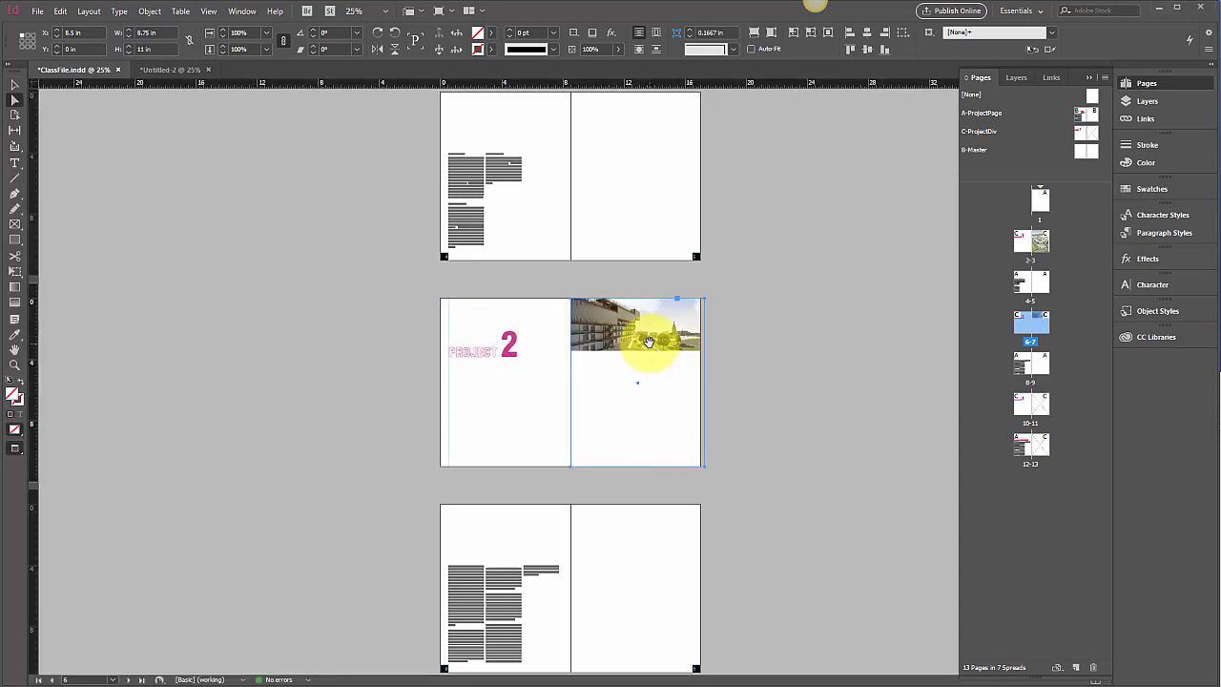
{"action": "left_click_drag", "start_coordinate": [647, 342], "coordinate": [684, 367]}
{"action": "left_click_drag", "start_coordinate": [788, 366], "coordinate": [845, 466]}
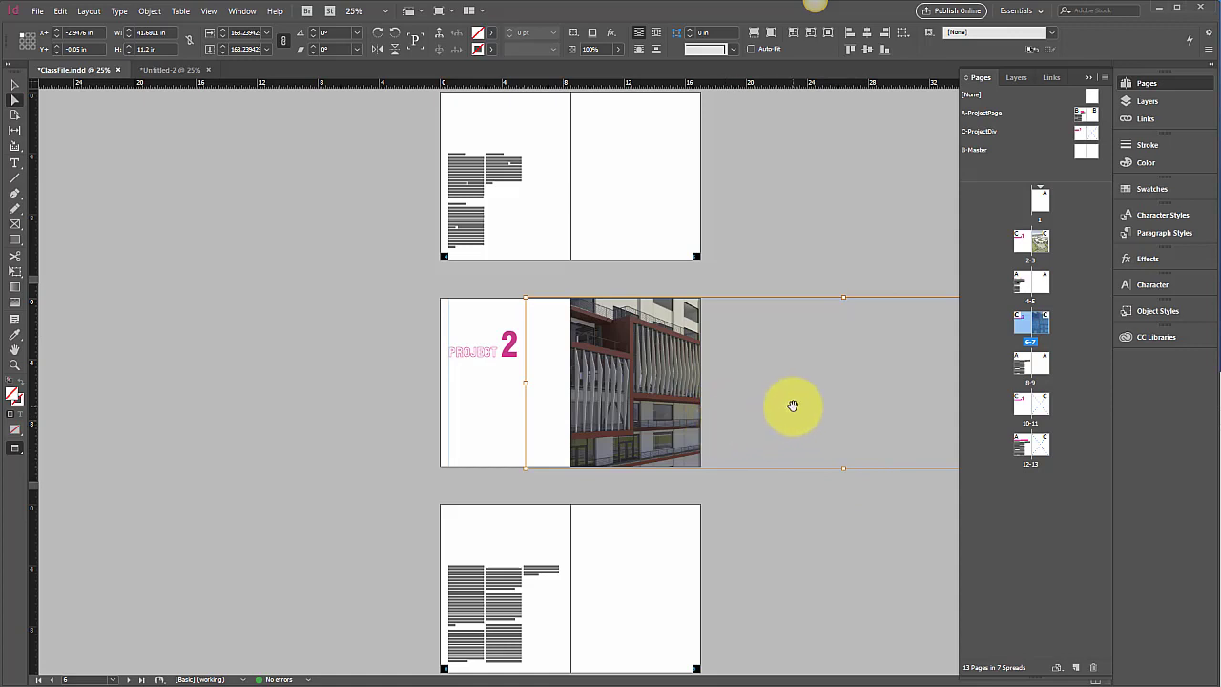
{"action": "key", "text": "shift+Left"}
{"action": "key", "text": "shift+Left"}
{"action": "key", "text": "shift+Left"}
{"action": "key", "text": "shift+Left"}
{"action": "key", "text": "shift+Left"}
{"action": "key", "text": "shift+Left"}
{"action": "key", "text": "shift+Left"}
{"action": "key", "text": "shift+Left"}
{"action": "key", "text": "shift+Left"}
{"action": "key", "text": "shift+Left"}
{"action": "key", "text": "shift+Left"}
{"action": "key", "text": "shift+Left"}
{"action": "key", "text": "shift+Left"}
{"action": "key", "text": "shift+Left"}
{"action": "key", "text": "shift+Left"}
{"action": "key", "text": "shift+Left"}
{"action": "key", "text": "shift+Left"}
{"action": "key", "text": "shift+Left"}
{"action": "key", "text": "shift+Left"}
{"action": "key", "text": "shift+Left"}
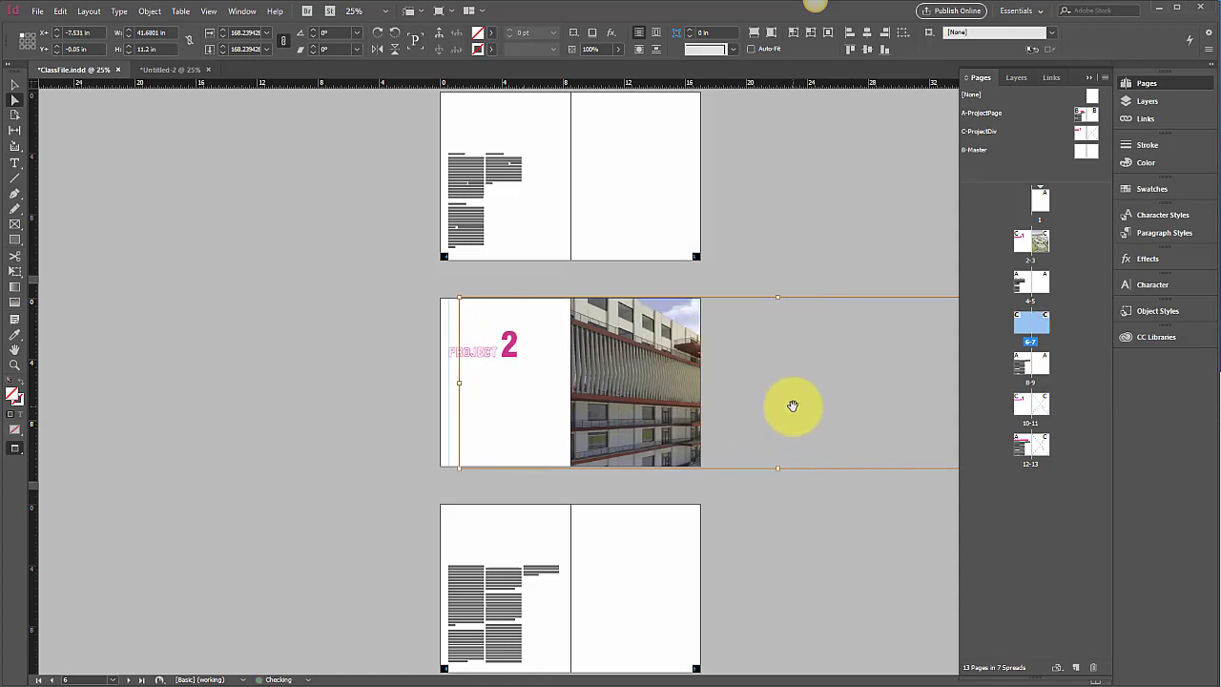
{"action": "key", "text": "shift+Left"}
{"action": "key", "text": "shift+Left"}
{"action": "key", "text": "shift+Left"}
{"action": "key", "text": "shift+Left"}
{"action": "key", "text": "shift+Left"}
{"action": "key", "text": "shift+Left"}
{"action": "key", "text": "shift+Left"}
{"action": "key", "text": "shift+Left"}
{"action": "key", "text": "shift+Left"}
{"action": "key", "text": "shift+Left"}
{"action": "key", "text": "shift+Left"}
{"action": "key", "text": "shift+Left"}
{"action": "key", "text": "shift+Left"}
{"action": "key", "text": "shift+Left"}
{"action": "key", "text": "shift+Left"}
{"action": "key", "text": "shift+Left"}
{"action": "key", "text": "shift+Left"}
{"action": "key", "text": "shift+Left"}
{"action": "key", "text": "shift+Left"}
{"action": "key", "text": "shift+Left"}
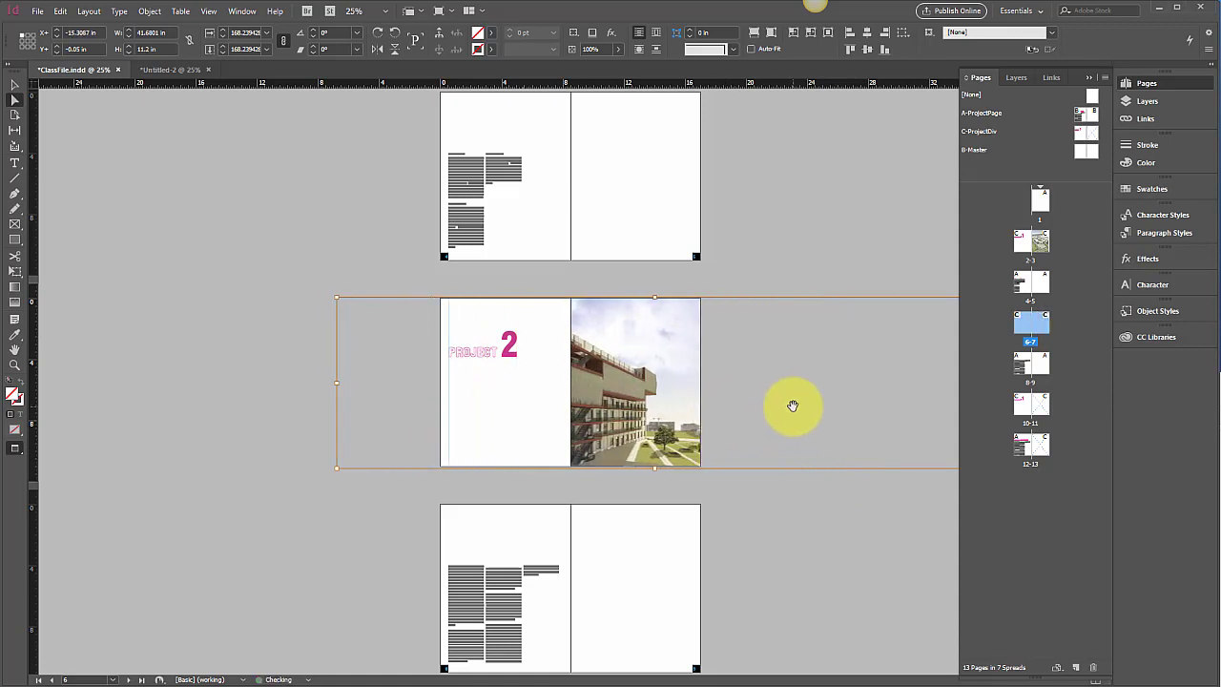
{"action": "key", "text": "shift+Left"}
{"action": "key", "text": "shift+Left"}
{"action": "key", "text": "shift+Right"}
{"action": "key", "text": "shift+Right"}
{"action": "key", "text": "shift+Right"}
{"action": "key", "text": "shift+Right"}
{"action": "key", "text": "shift+Right"}
{"action": "key", "text": "shift+Right"}
{"action": "key", "text": "shift+Right"}
{"action": "key", "text": "shift+Right"}
{"action": "key", "text": "shift+Right"}
{"action": "key", "text": "shift+Right"}
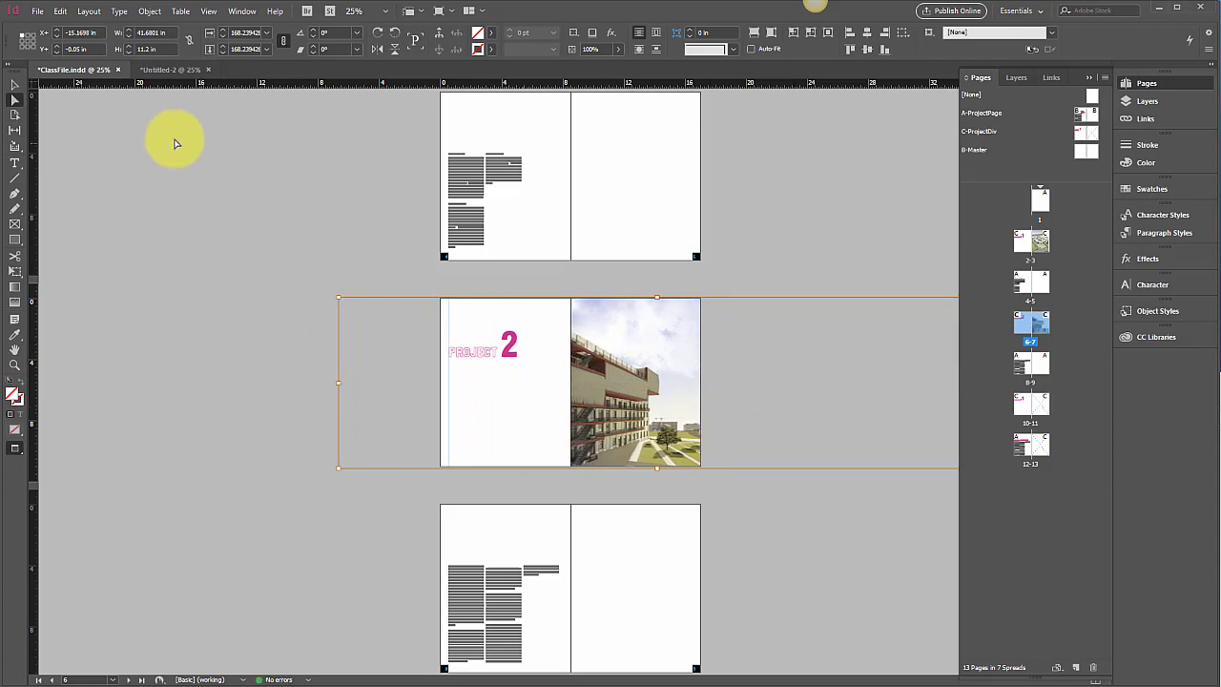
Step: Scroll through the spreads to compare the Project 1 and Project 2 divider spreads
{"action": "left_click", "coordinate": [172, 256]}
{"action": "scroll", "coordinate": [180, 256], "scroll_direction": "up", "scroll_amount": 2}
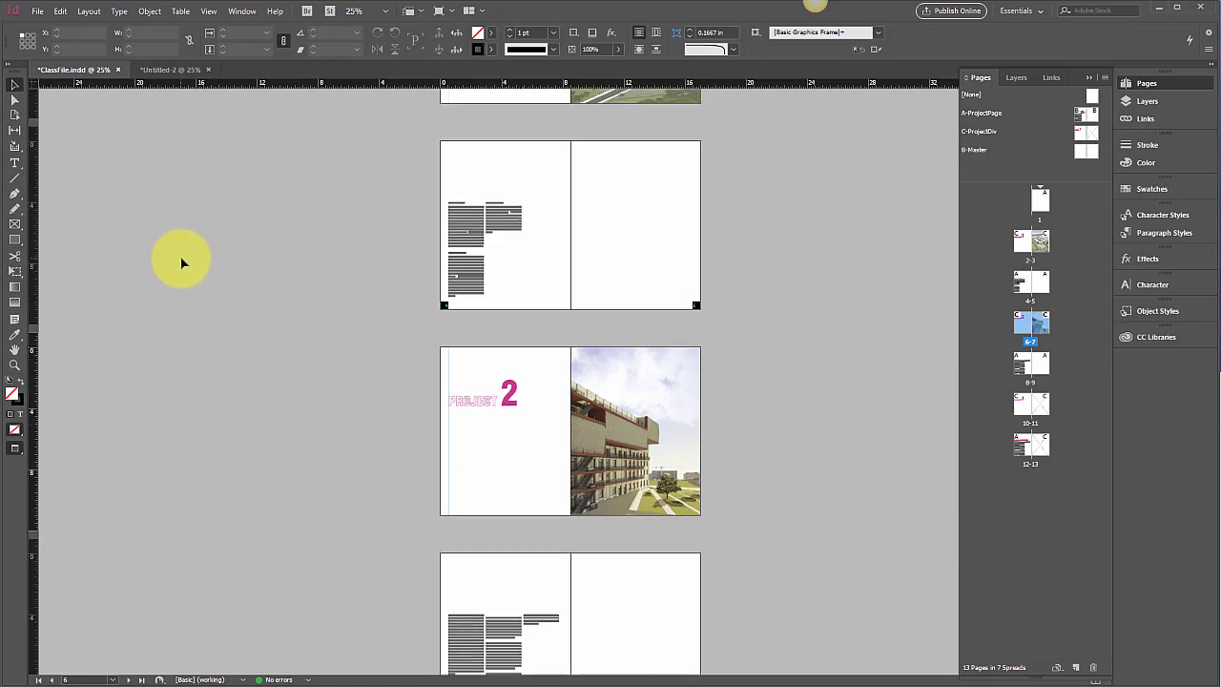
{"action": "scroll", "coordinate": [777, 381], "scroll_direction": "up", "scroll_amount": 10}
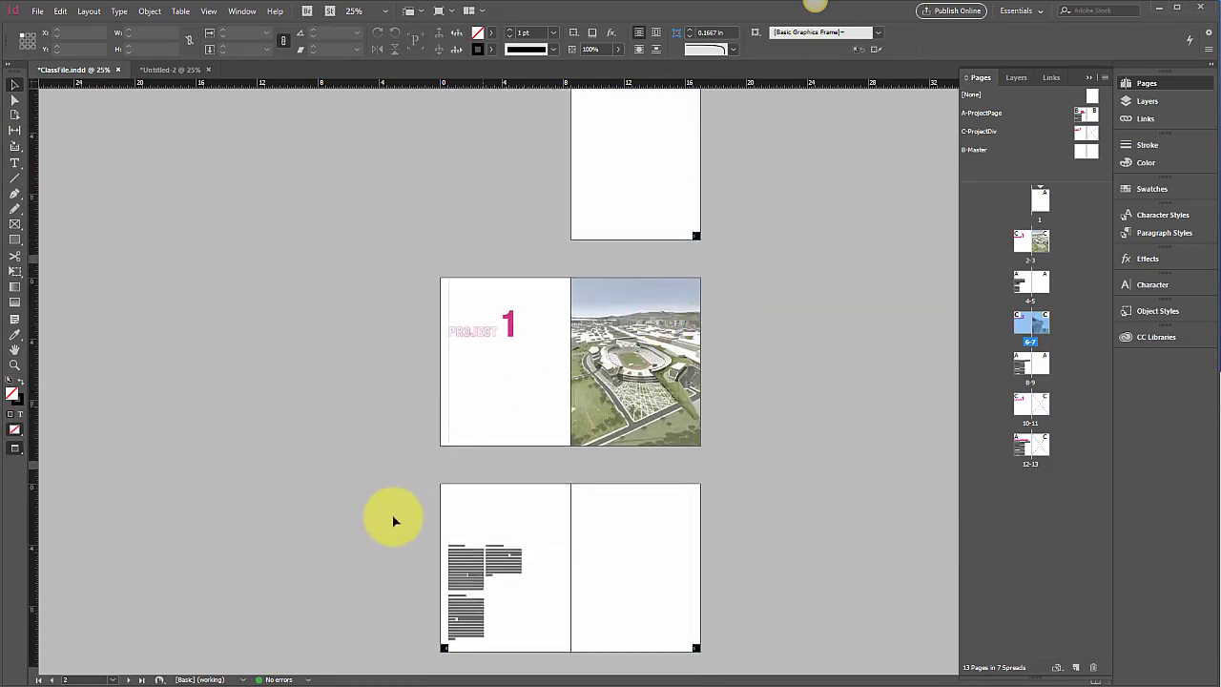
{"action": "scroll", "coordinate": [608, 386], "scroll_direction": "down", "scroll_amount": 7}
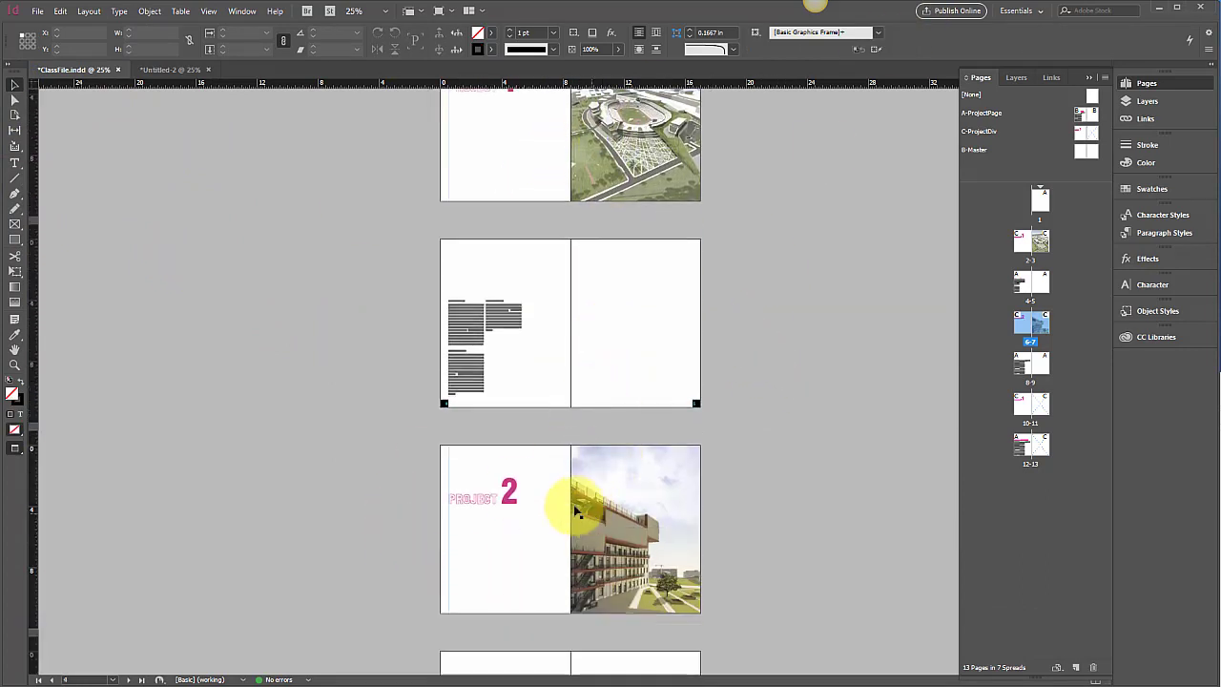
{"action": "scroll", "coordinate": [591, 505], "scroll_direction": "down", "scroll_amount": 8}
{"action": "scroll", "coordinate": [593, 502], "scroll_direction": "up", "scroll_amount": 6}
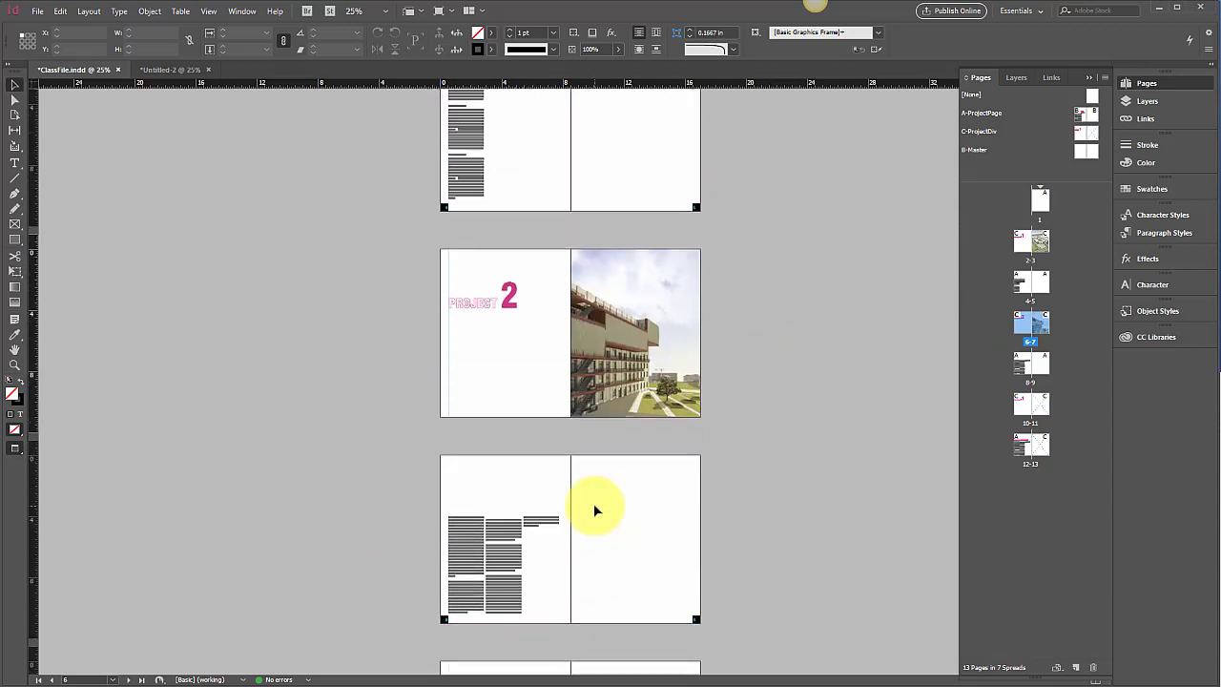
{"action": "scroll", "coordinate": [623, 429], "scroll_direction": "up", "scroll_amount": 7}
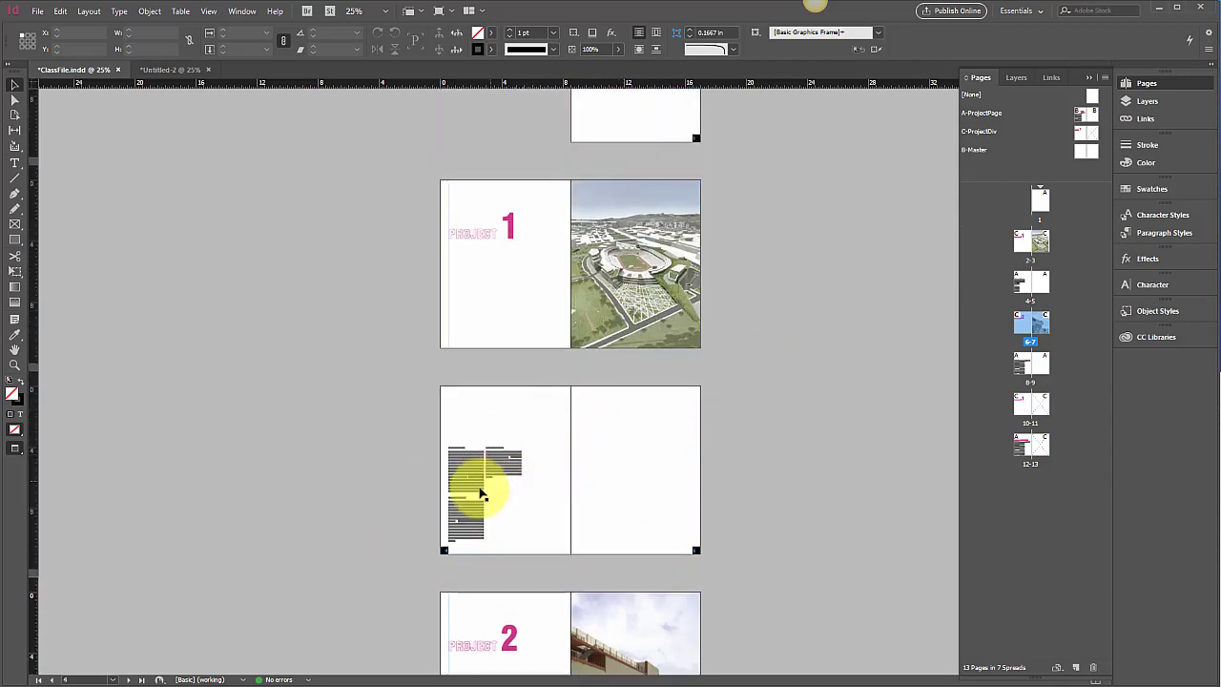
{"action": "left_click", "coordinate": [60, 10]}
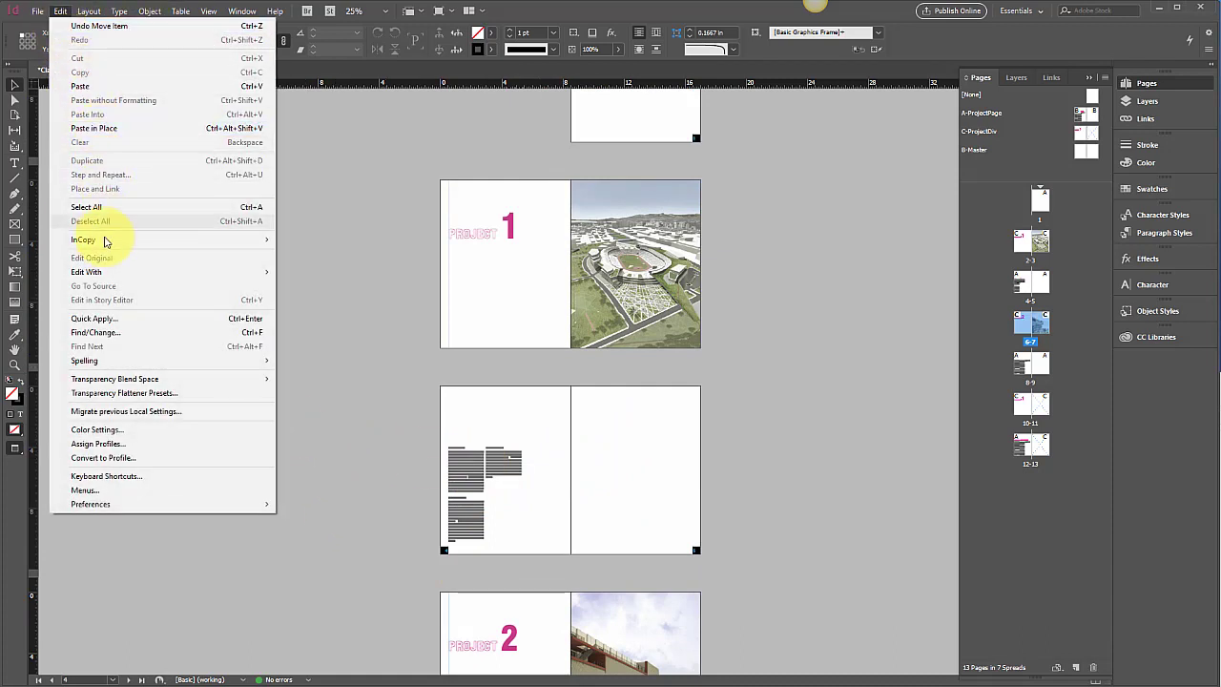
{"action": "key", "text": "Escape"}
{"action": "left_click", "coordinate": [37, 11]}
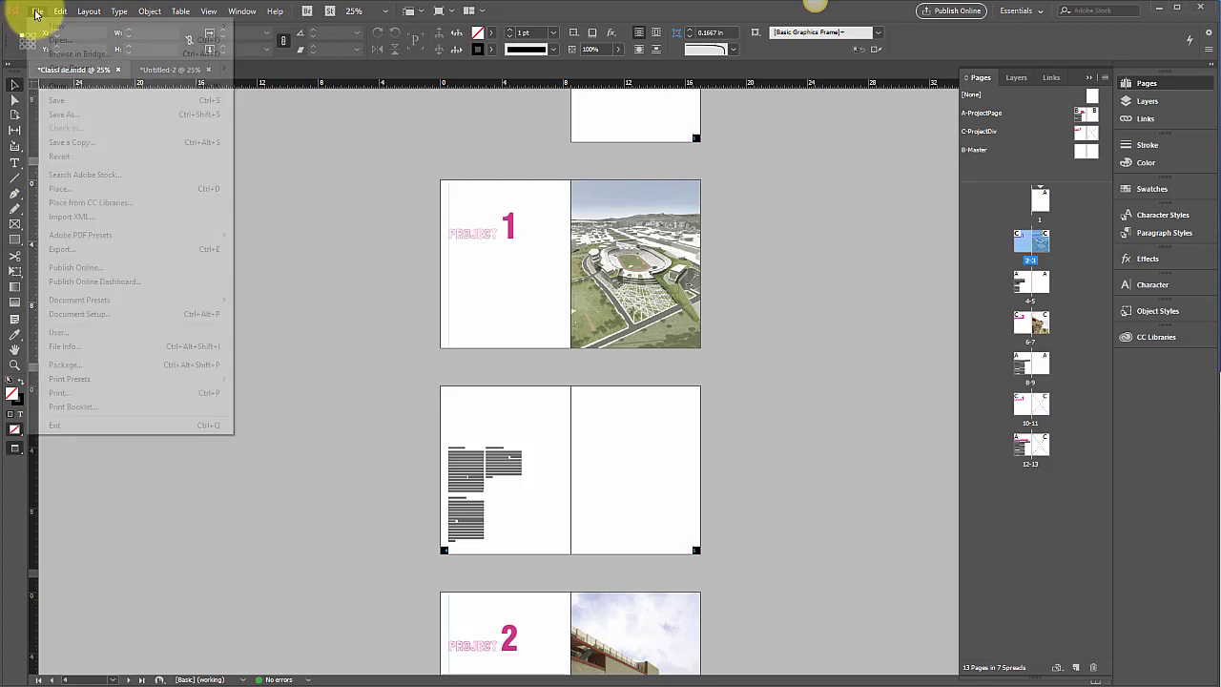
Step: Open the C-ProjectDiv master to inspect its frames, then return to the document spreads
{"action": "left_click", "coordinate": [645, 231]}
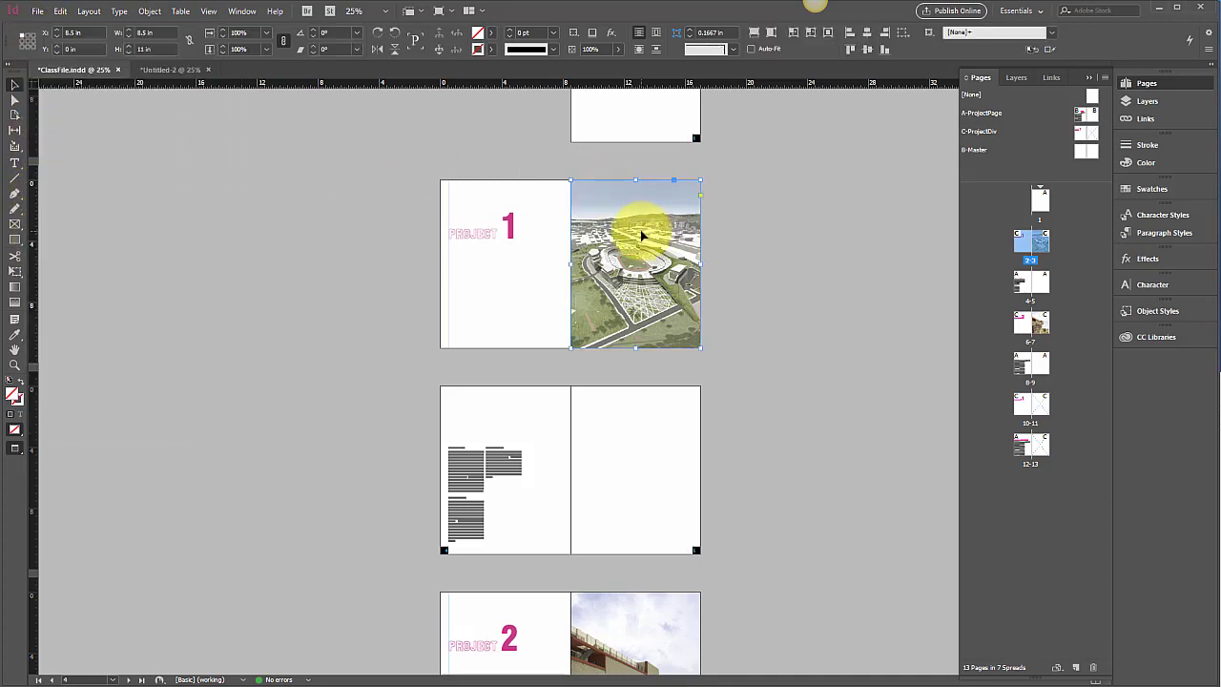
{"action": "double_click", "coordinate": [1094, 138]}
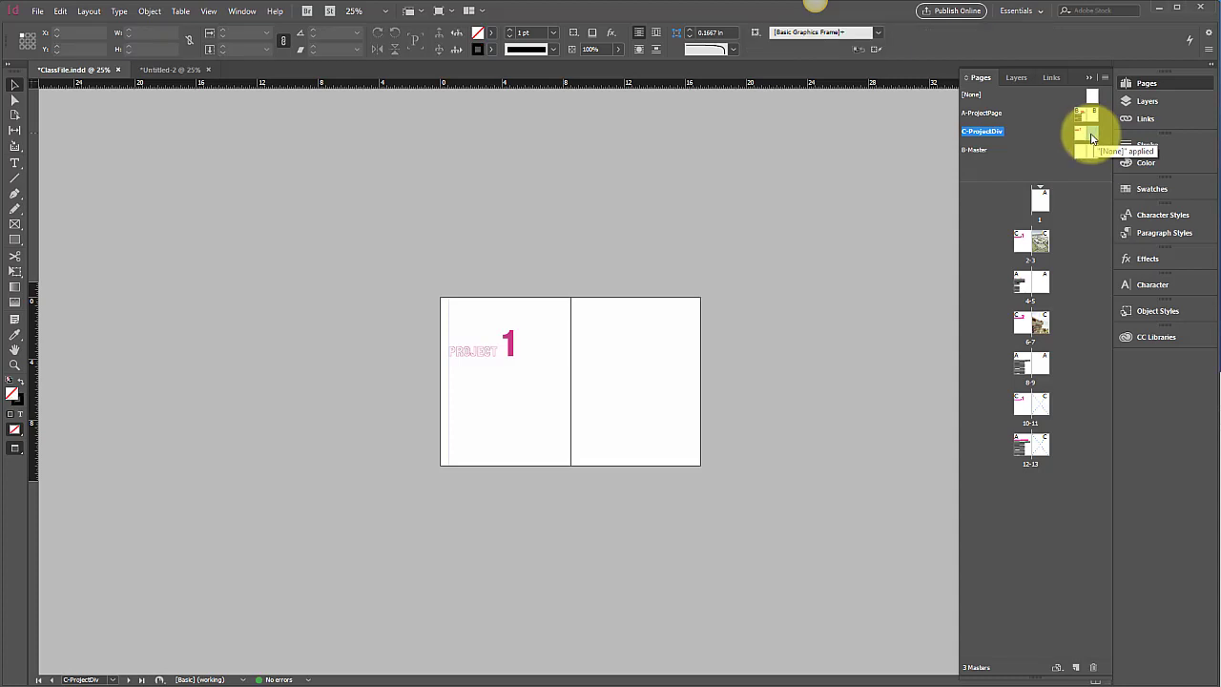
{"action": "left_click", "coordinate": [670, 350]}
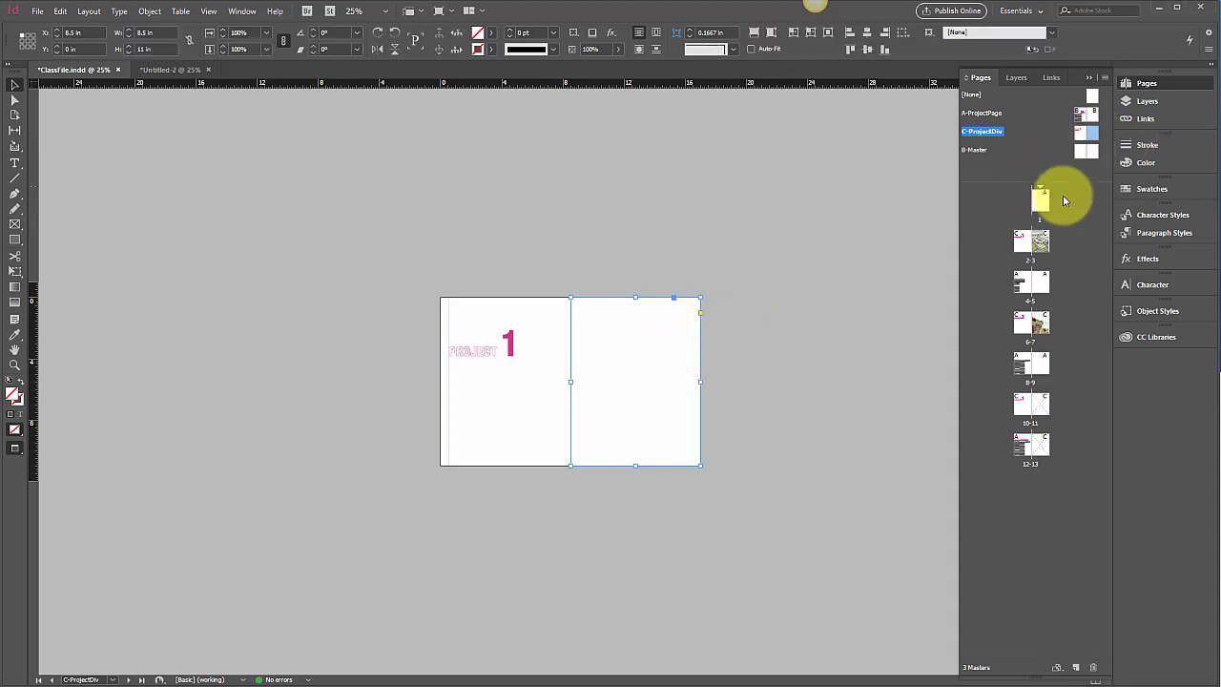
{"action": "double_click", "coordinate": [1043, 246]}
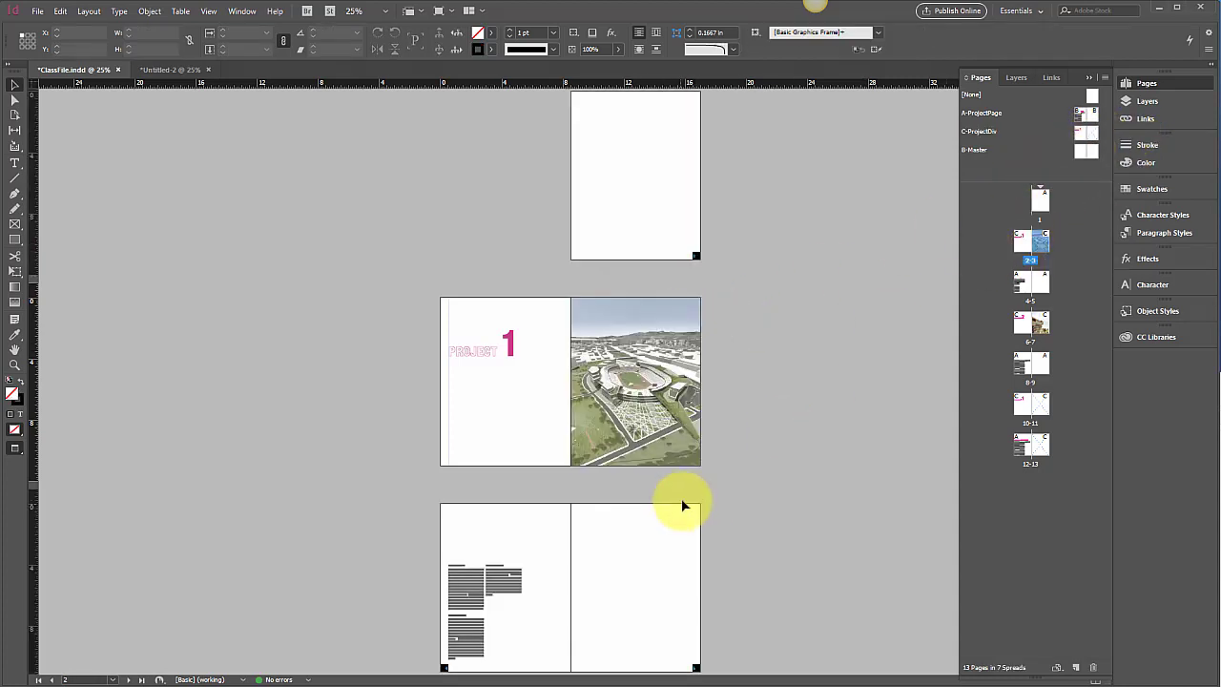
{"action": "scroll", "coordinate": [753, 447], "scroll_direction": "down", "scroll_amount": 3}
{"action": "scroll", "coordinate": [753, 448], "scroll_direction": "down", "scroll_amount": 2}
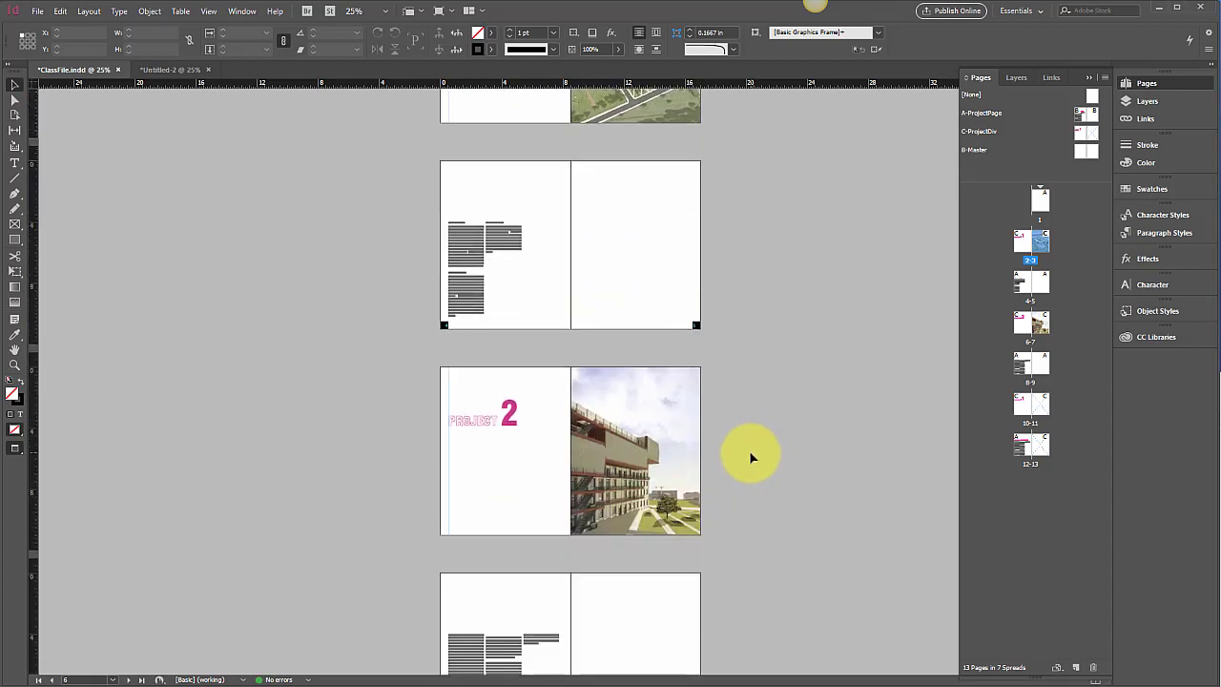